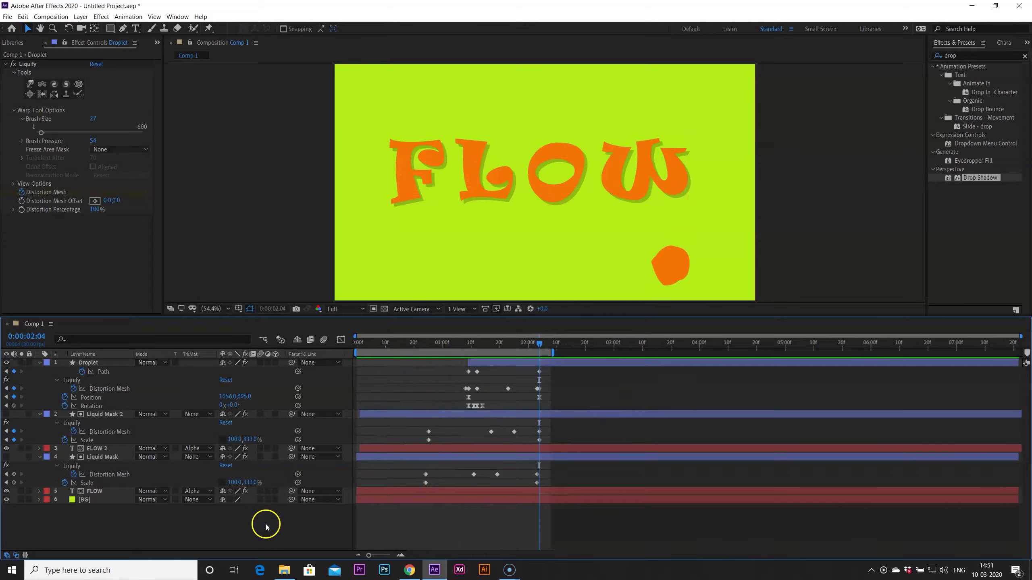
Create a new 1920 x 1080 px composition at 30 fps with a duration of 0:00:07:22
click(163, 41)
click(187, 55)
click(31, 311)
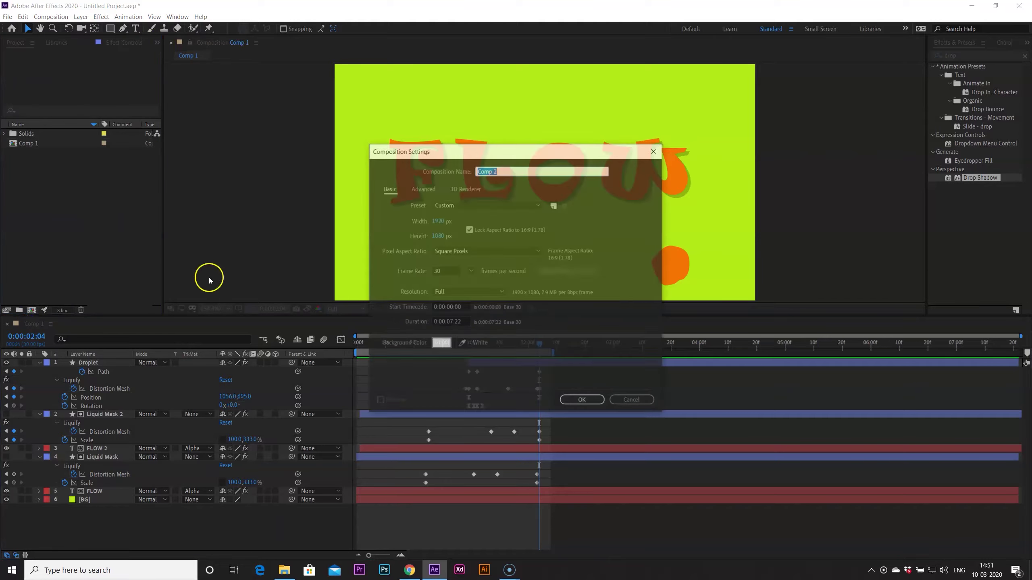
click(573, 398)
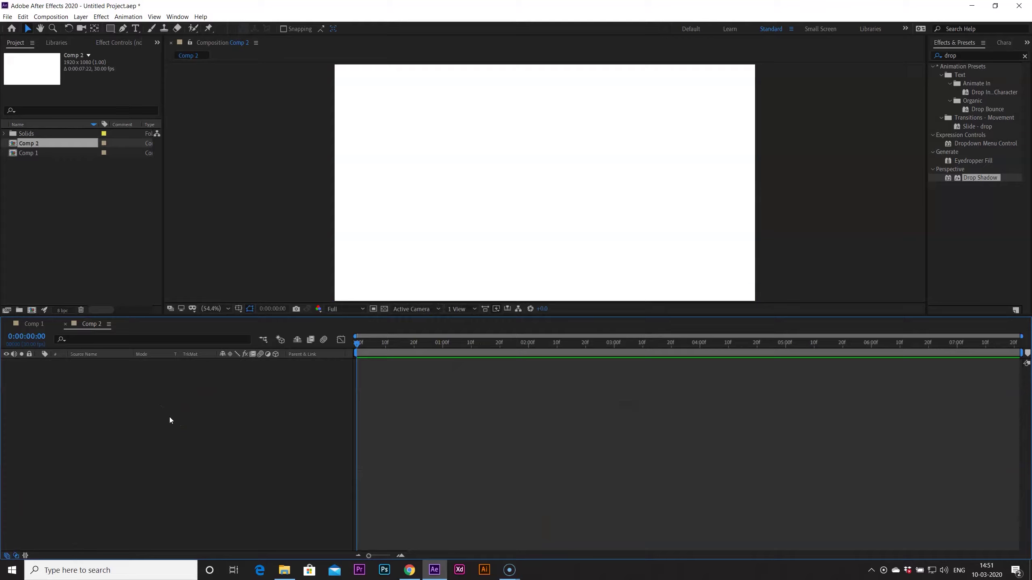
Add a full-size 1920 x 1080 px lime green solid named BG as the background
key(ctrl+y)
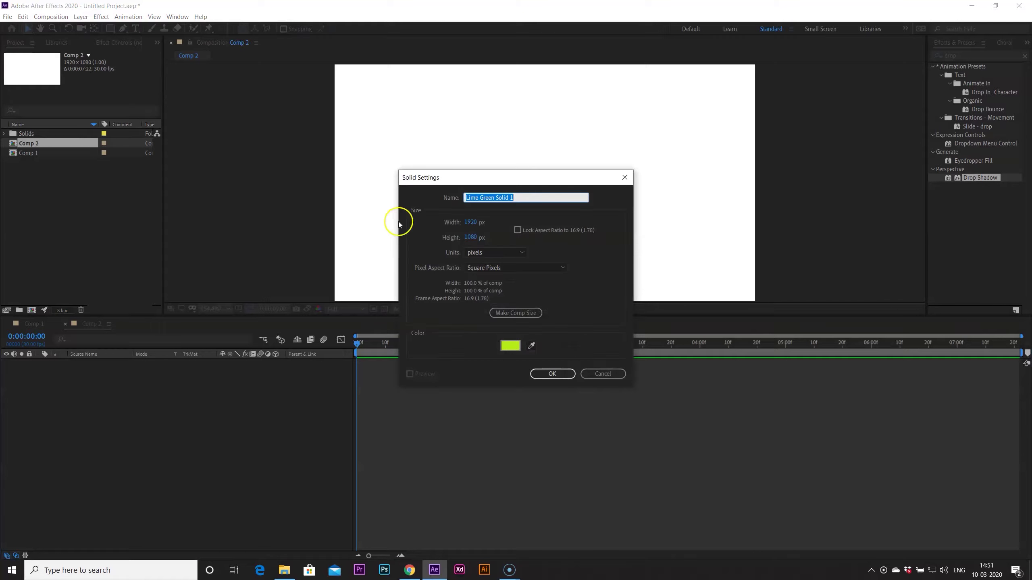
click(525, 197)
text(BG)
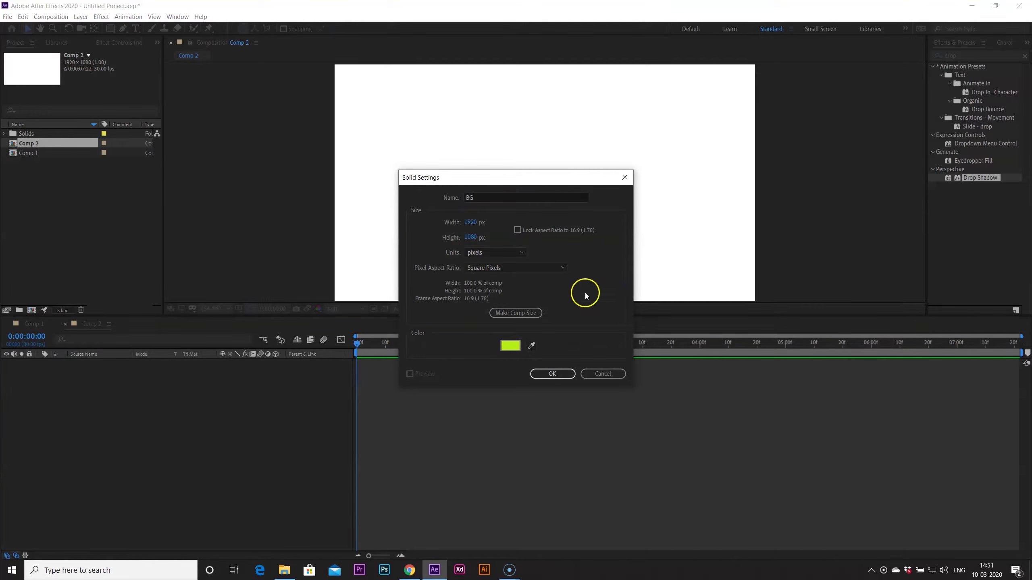
click(510, 345)
click(929, 277)
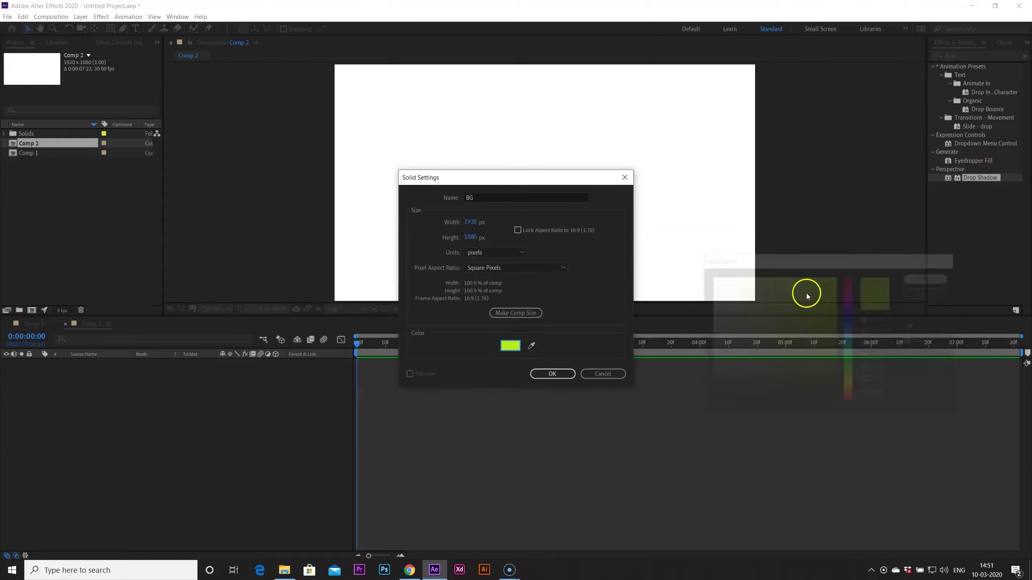
click(568, 374)
click(271, 405)
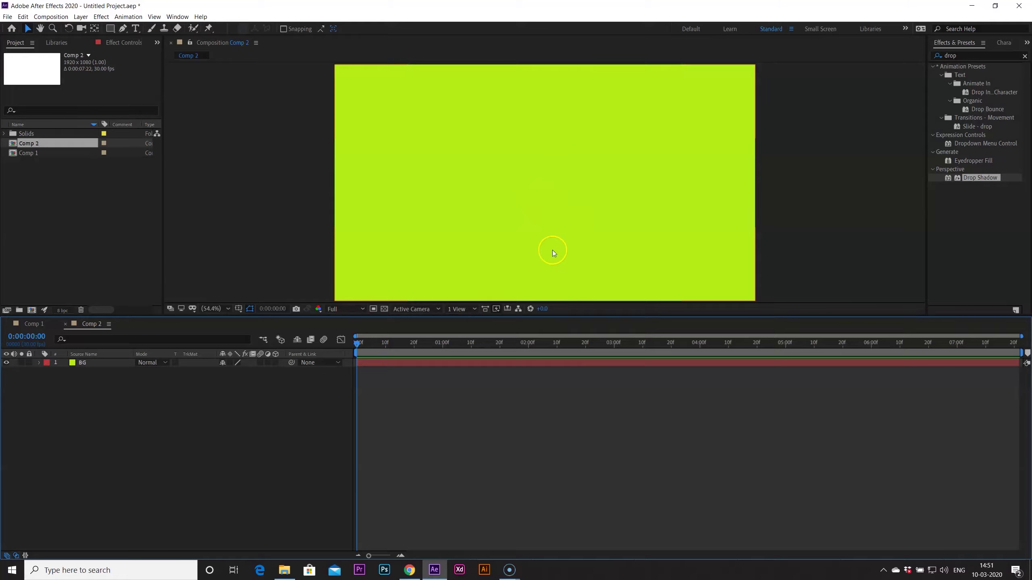
Add a text layer reading FLOW in orange Ravie type over the green background
right_click(120, 422)
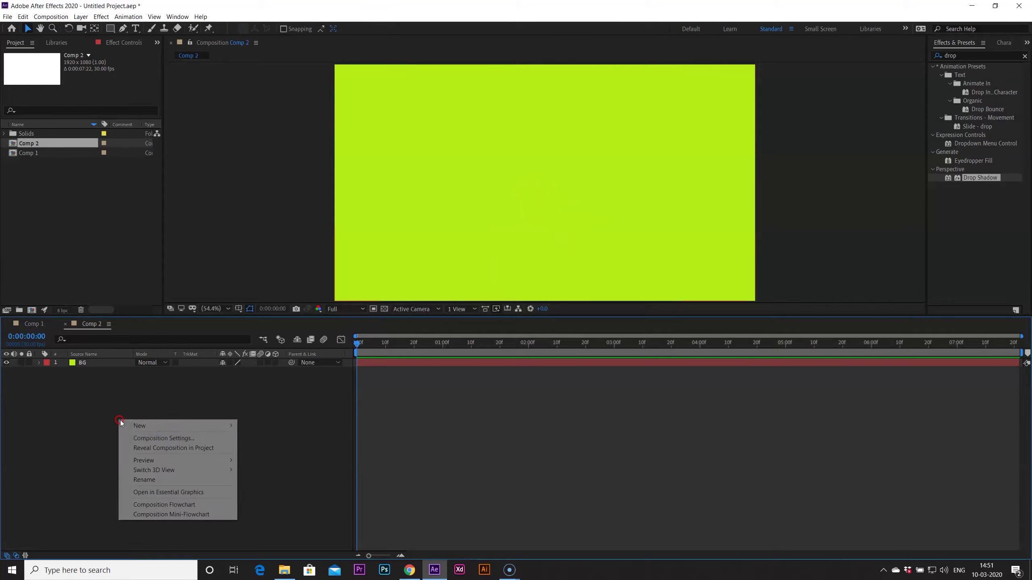
click(190, 397)
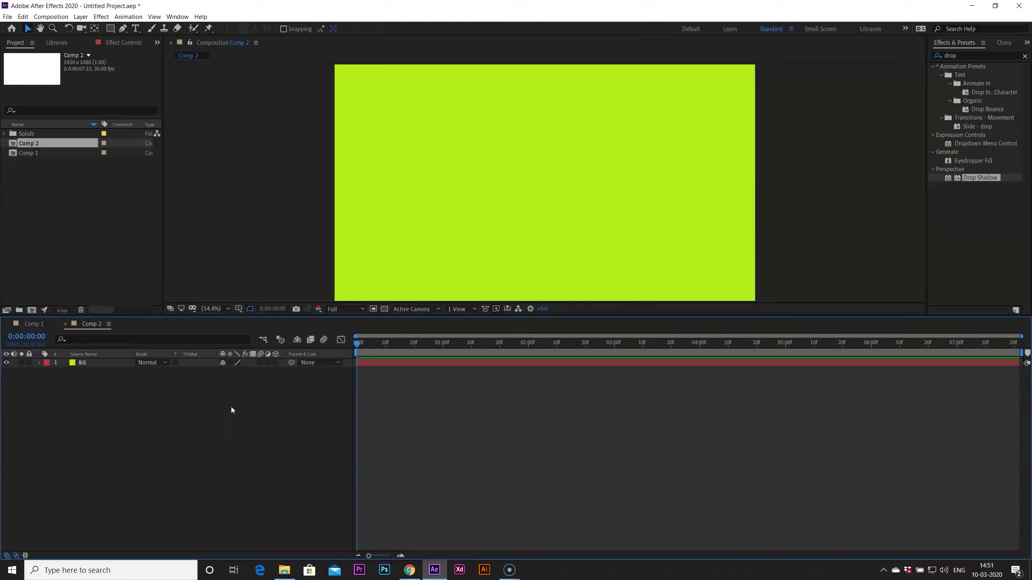
key(ctrl+t)
click(444, 167)
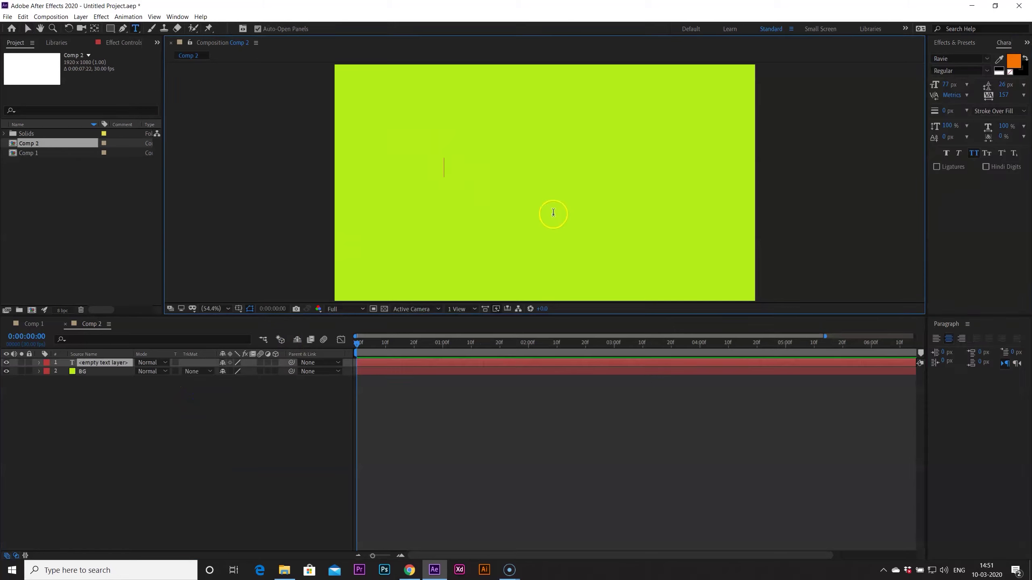
text(FGLO)
key(BackSpace)
key(BackSpace)
key(BackSpace)
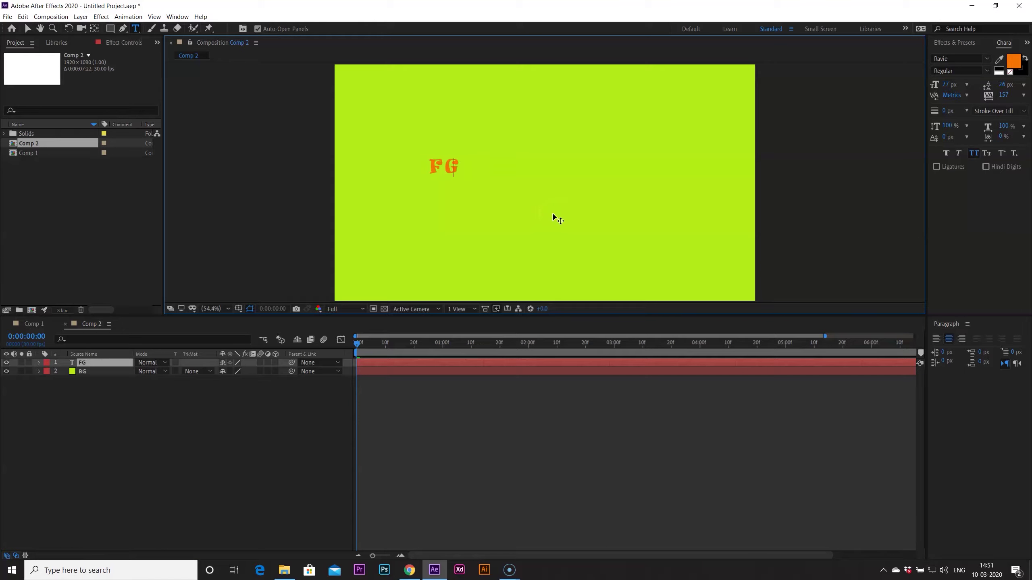
text(LOW)
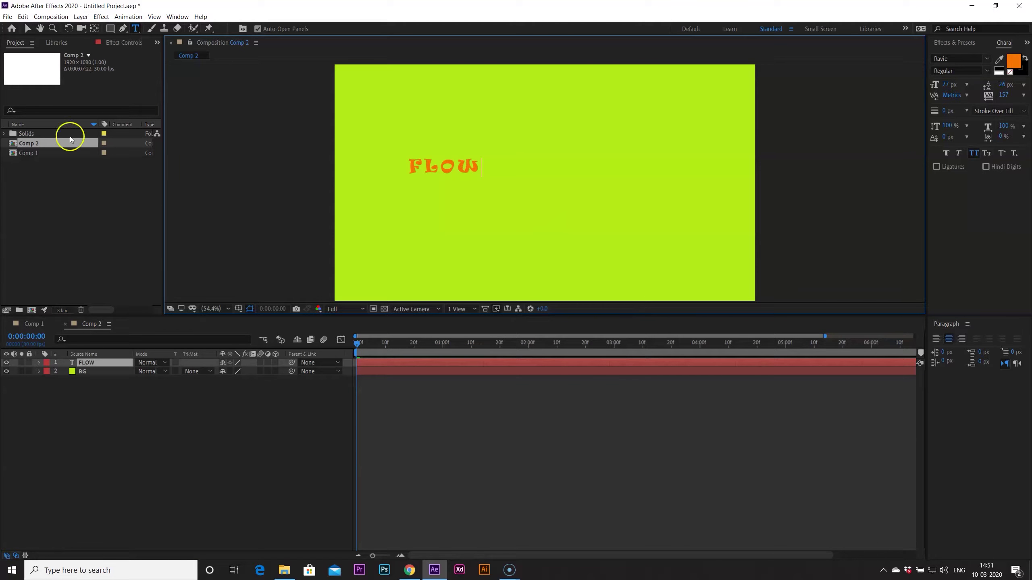
click(30, 30)
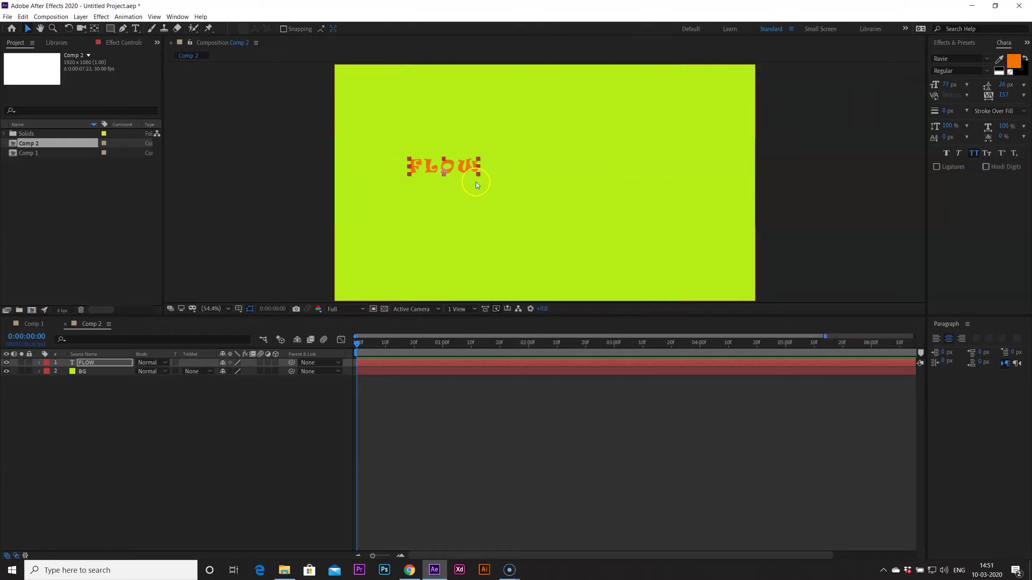
Enlarge the FLOW text to span most of the frame's width and centre it horizontally, slightly above the middle
drag(478, 175, 619, 229)
drag(561, 129, 672, 161)
click(842, 187)
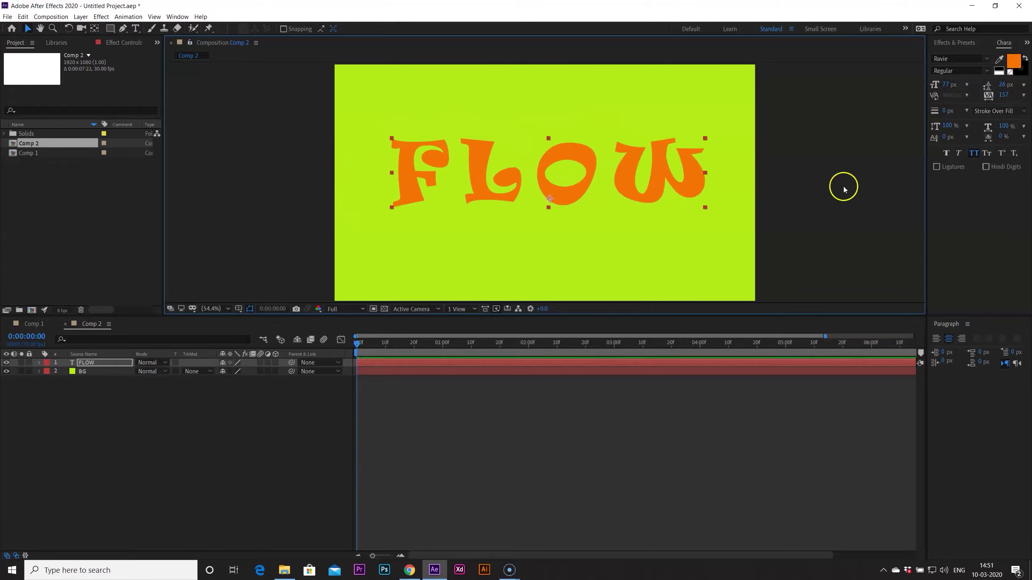
click(614, 185)
click(765, 184)
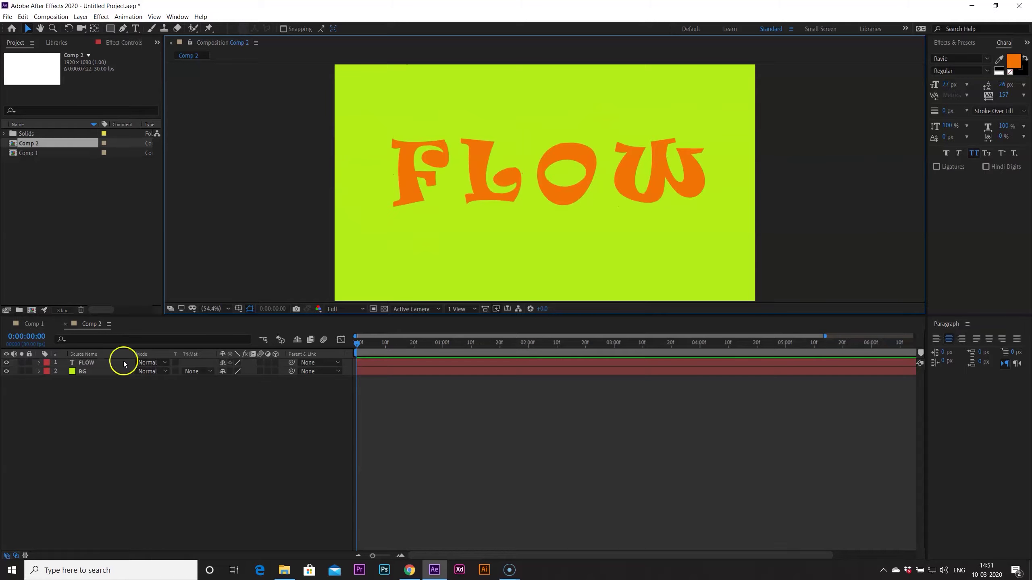
Create a shape layer with a wide orange rectangle, slightly wider than the text, and place it just below FLOW
right_click(117, 432)
mouse_move(154, 438)
click(262, 498)
key(q)
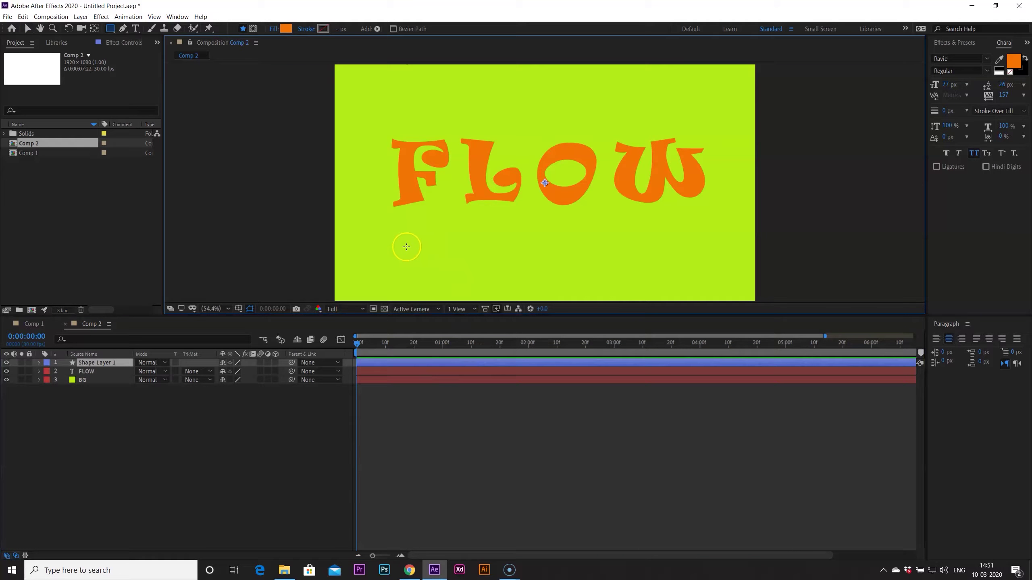
drag(379, 232, 718, 271)
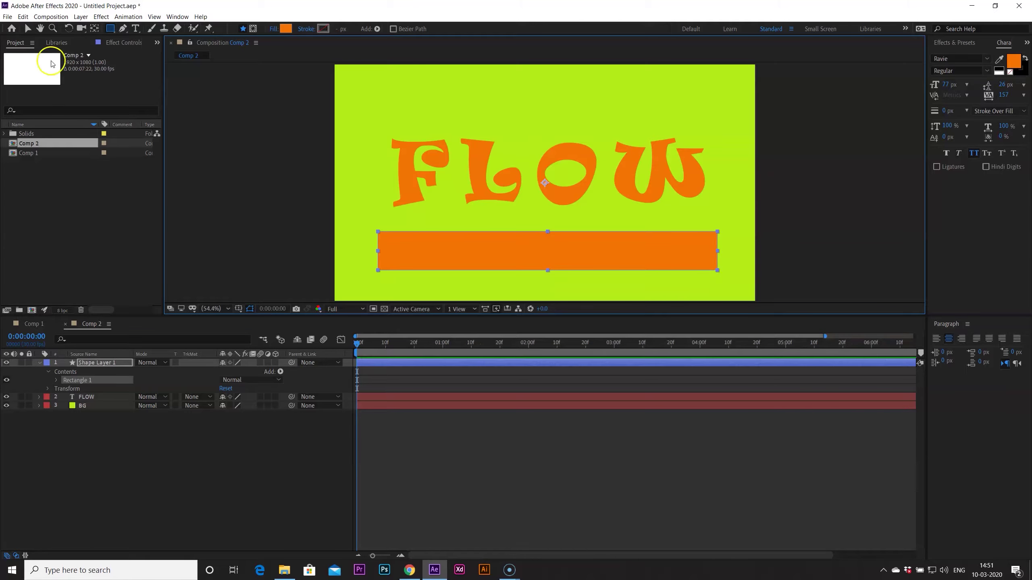
click(27, 30)
drag(613, 255, 612, 238)
Rename the rectangle's shape layer as Liquid Mask
click(93, 364)
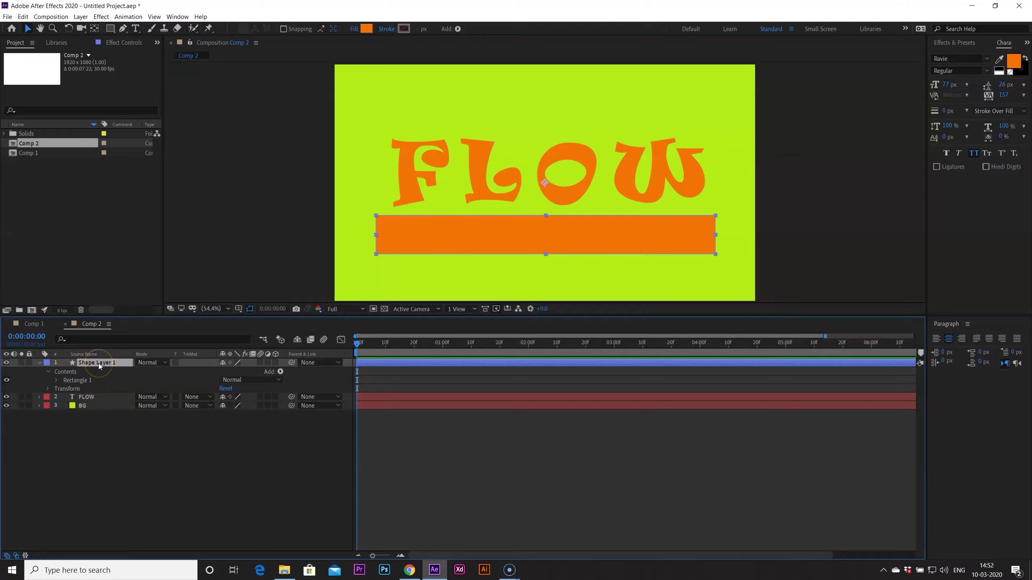
key(Return)
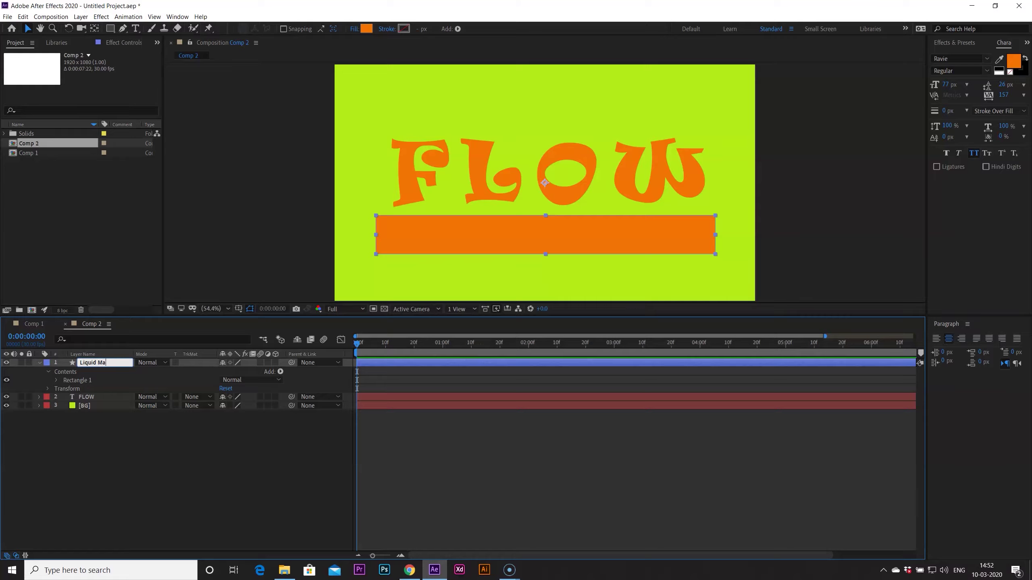
text(Liquid Mask)
click(135, 437)
Move the Liquid Mask layer's anchor point to the middle of the rectangle's bottom edge
click(101, 363)
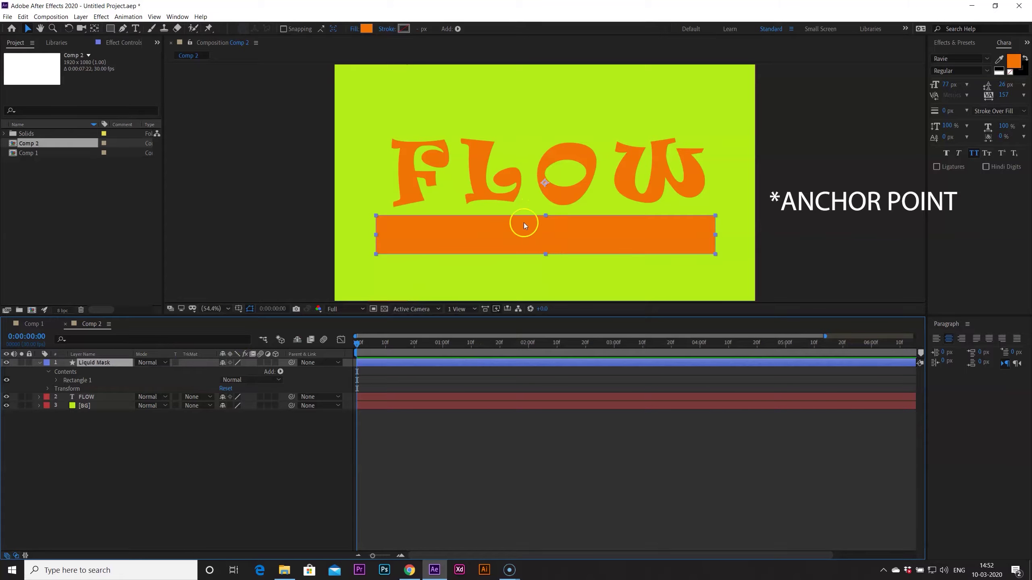
click(95, 28)
drag(545, 183, 545, 253)
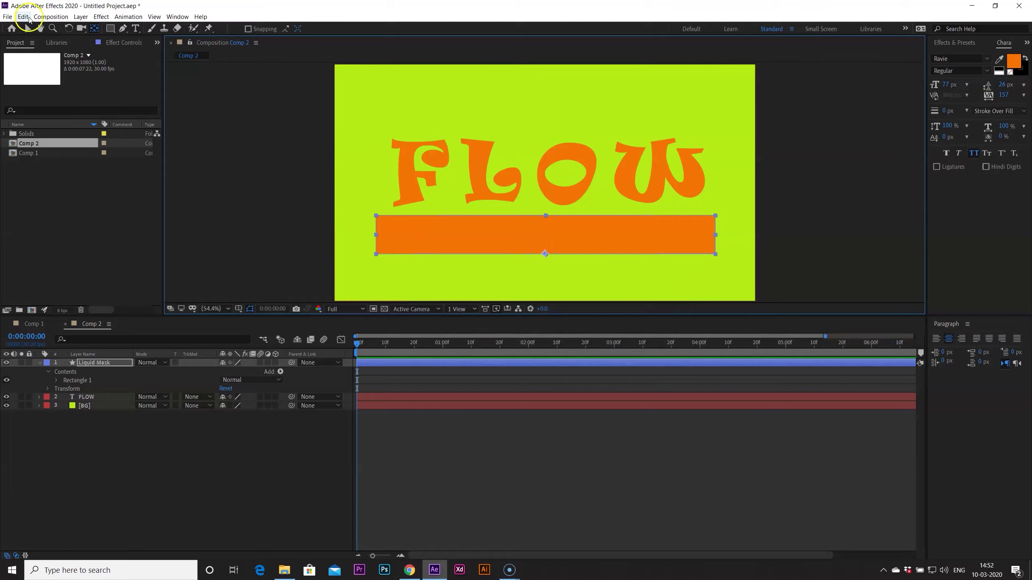
click(28, 29)
click(160, 431)
Unlink the Liquid Mask's scale proportions and start Scale keyframing at 0:00:00:00
click(97, 363)
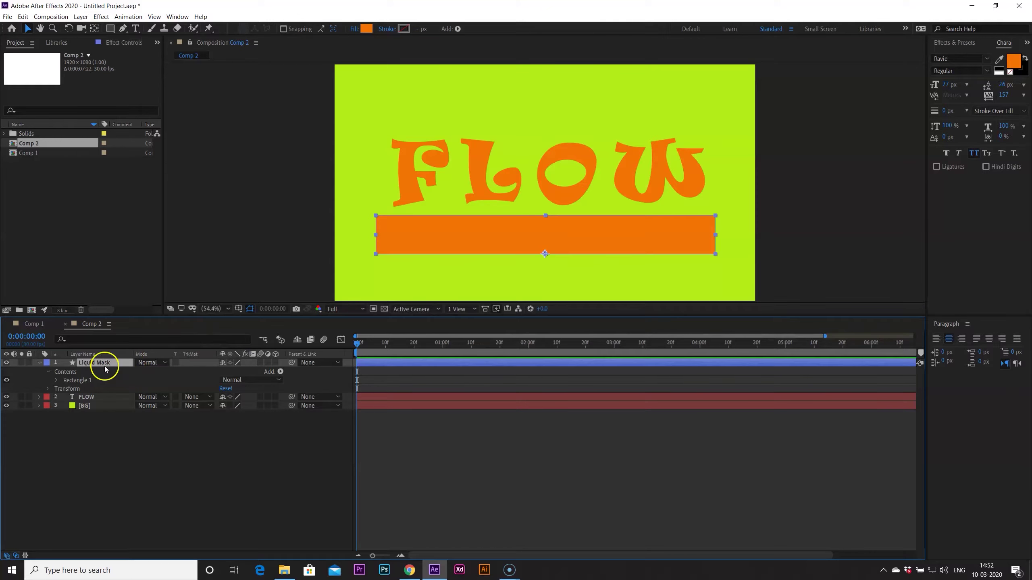
key(s)
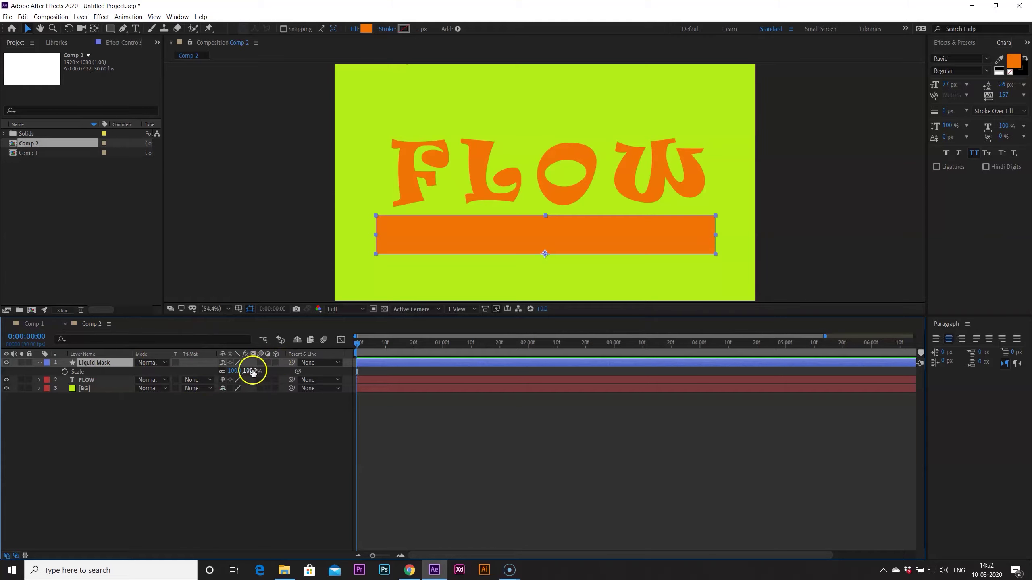
click(222, 372)
click(253, 372)
click(222, 372)
click(65, 371)
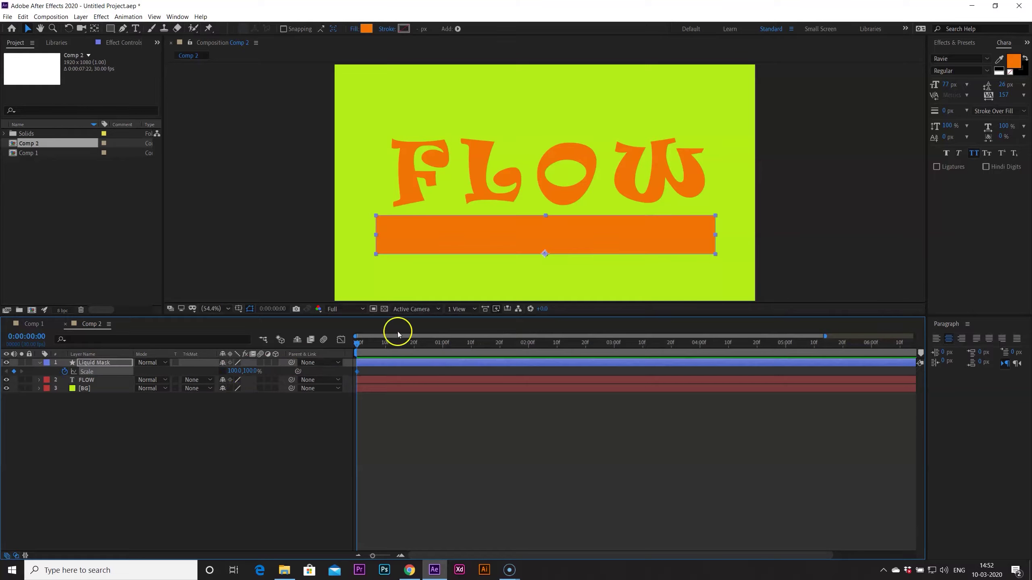
Shift the first Scale keyframe to about frame 14 and stretch the mask vertically at 0:00:01:10 until it covers FLOW
drag(358, 343, 471, 349)
drag(359, 373, 397, 373)
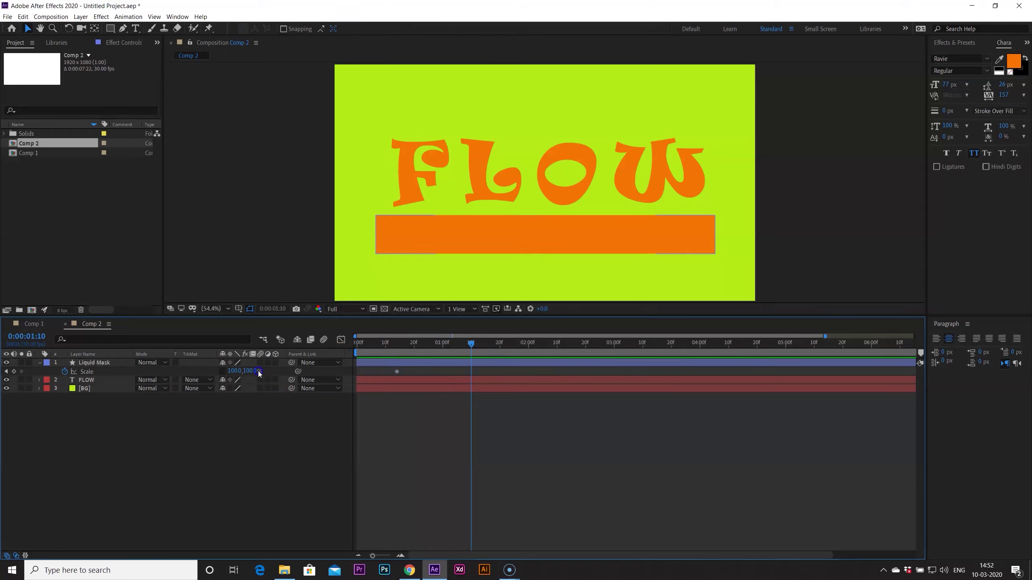
drag(252, 371, 348, 357)
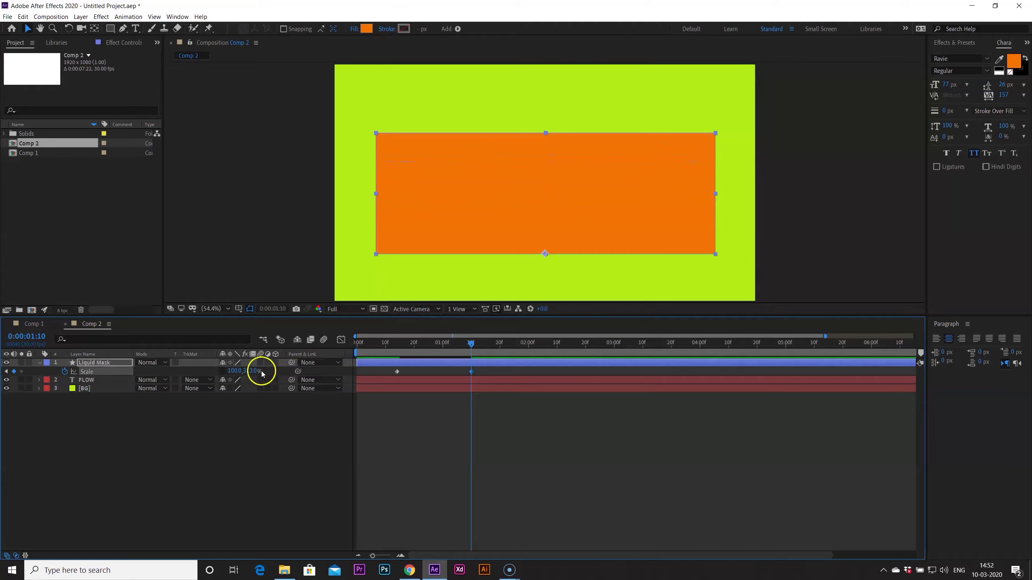
Set the Liquid Mask layer's opacity to 70%
key(u)
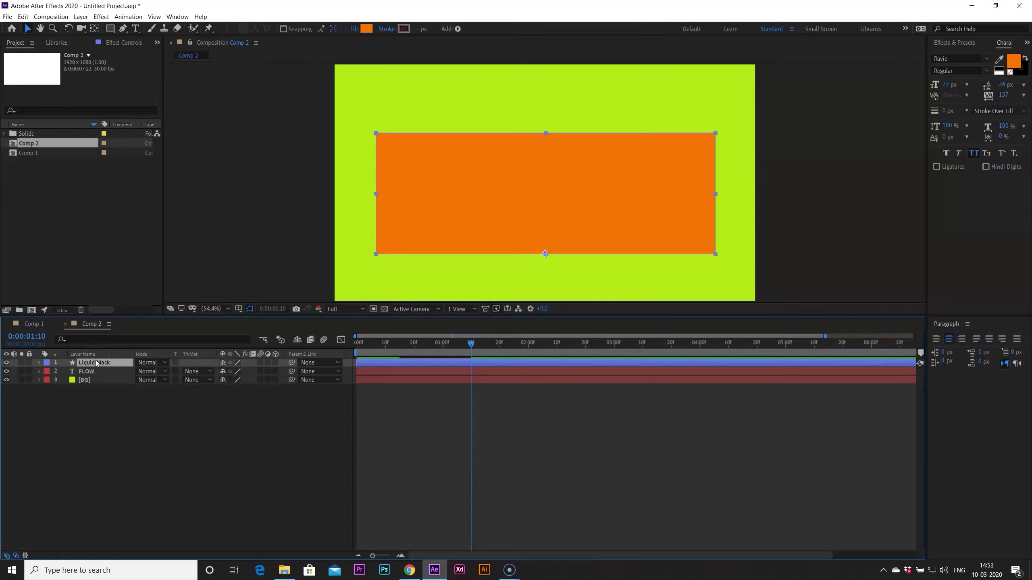
key(t)
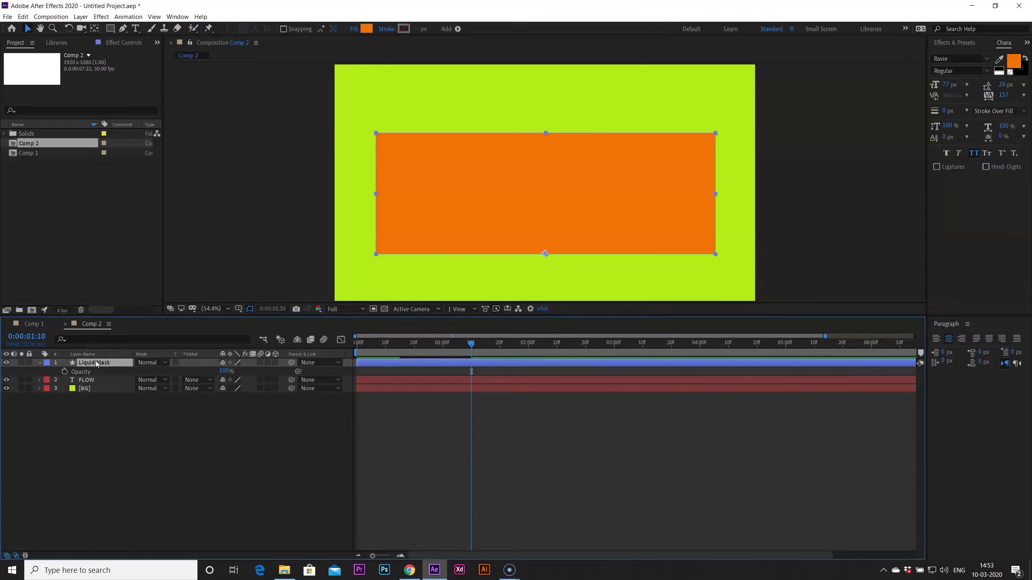
click(226, 371)
text(70)
key(Return)
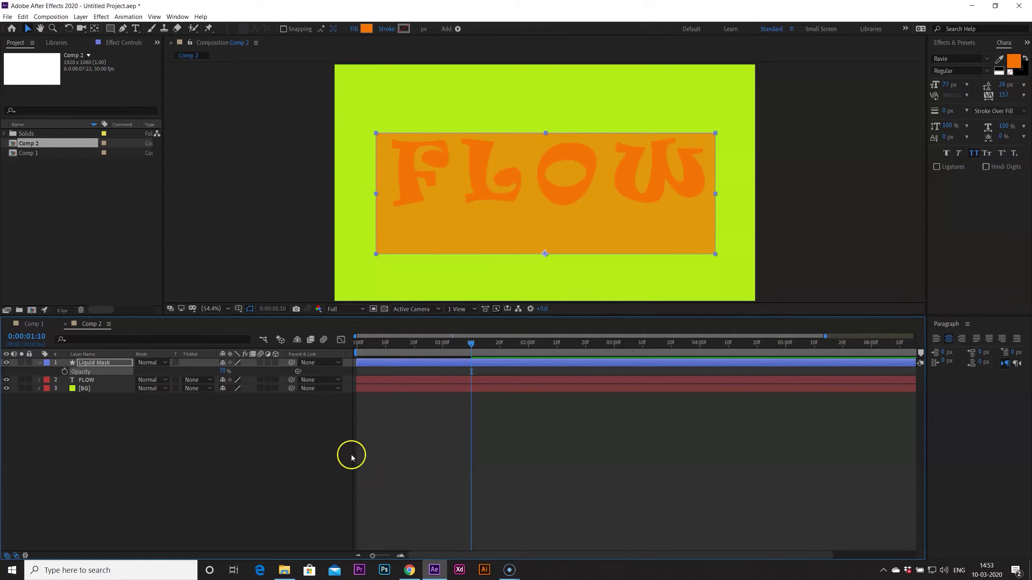
click(296, 457)
Preview the mask's scale animation from the start and park the playhead at 0:00:01:17
drag(470, 344, 358, 345)
key(space)
key(space)
drag(501, 346, 490, 346)
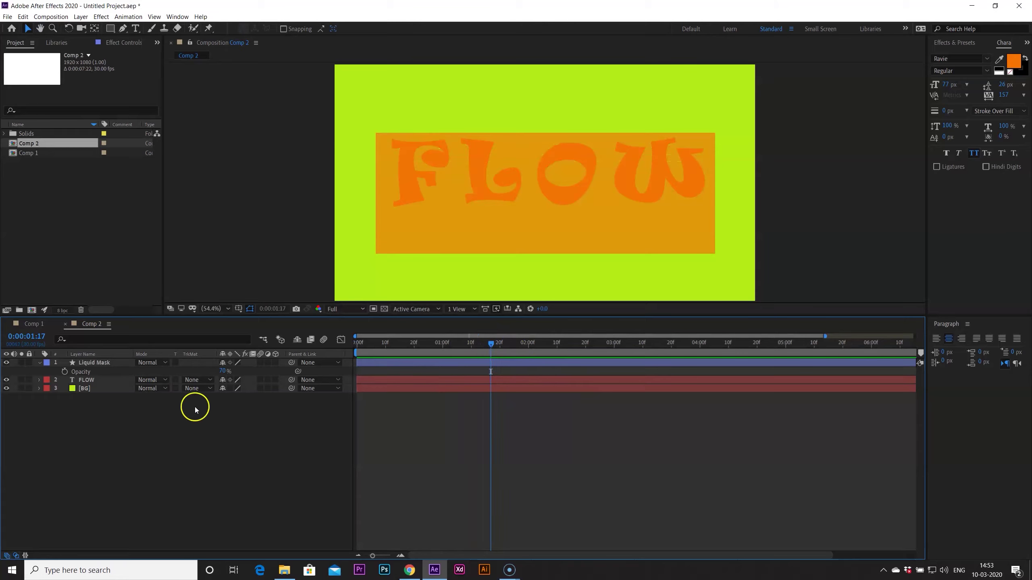
Find the Liquify effect and apply it to the Liquid Mask layer
click(40, 362)
click(83, 363)
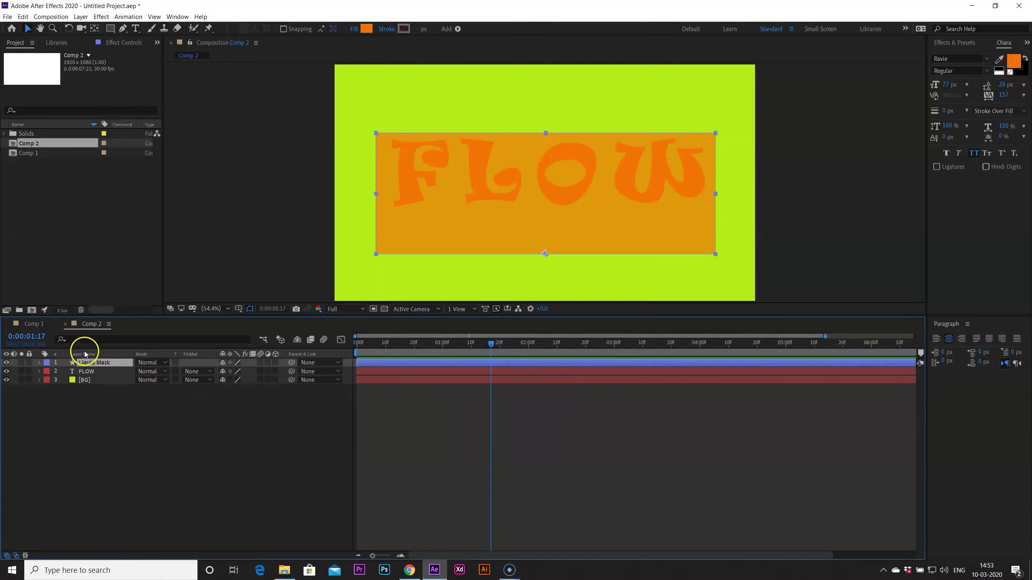
click(948, 45)
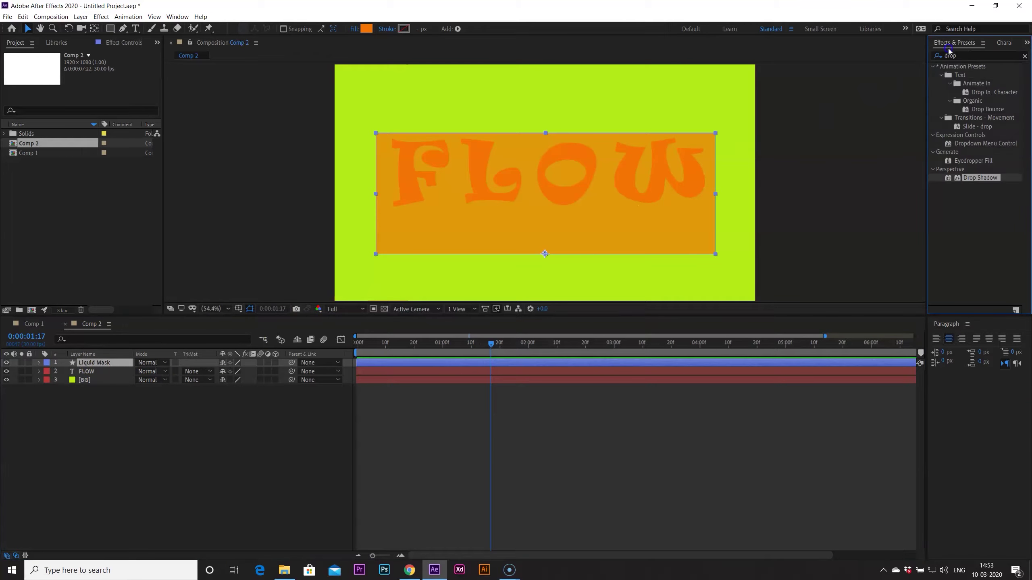
click(1024, 56)
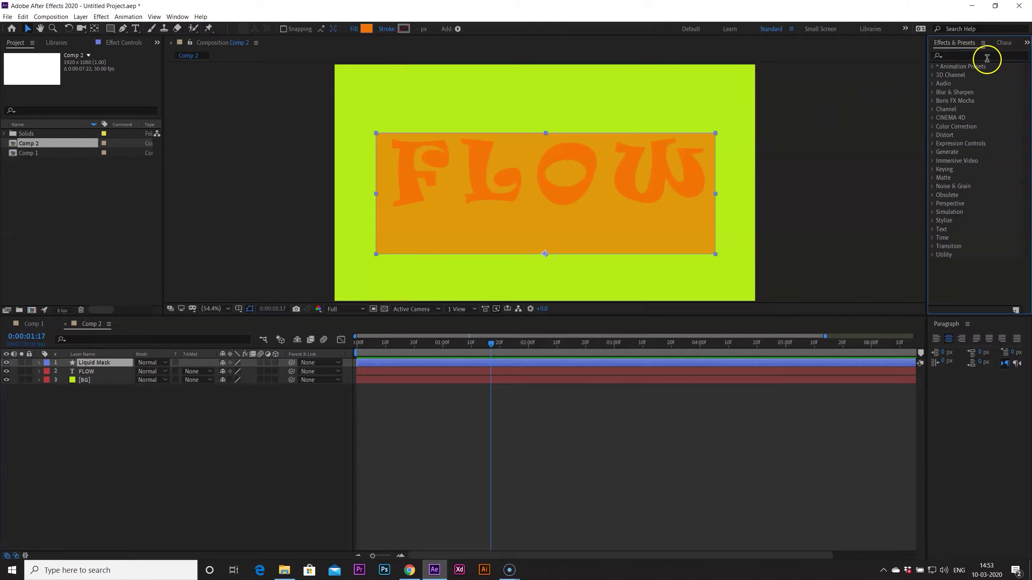
click(987, 56)
text(liqui)
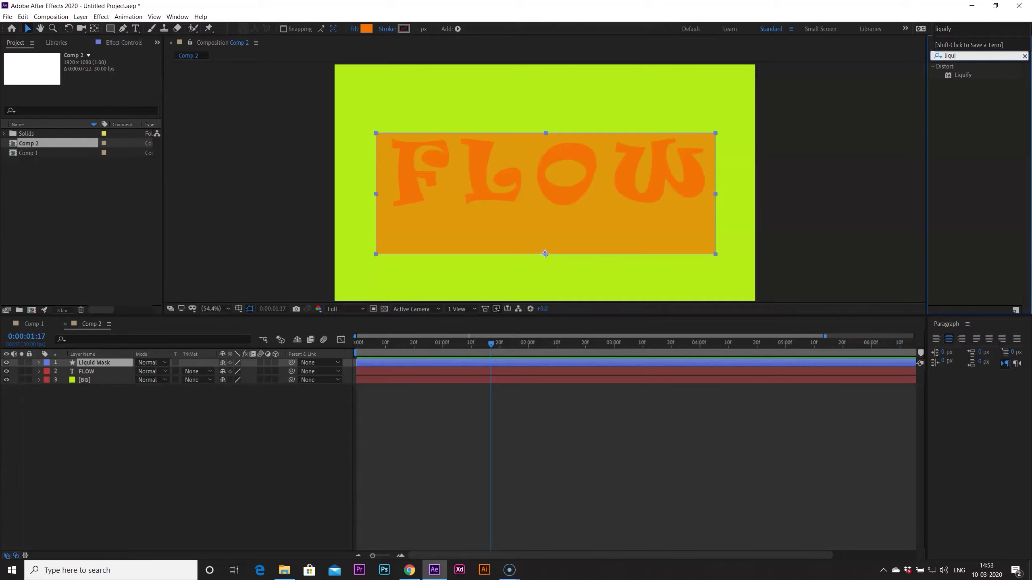
text(fy)
mouse_move(963, 75)
mouse_down()
mouse_move(285, 316)
mouse_move(107, 367)
mouse_up()
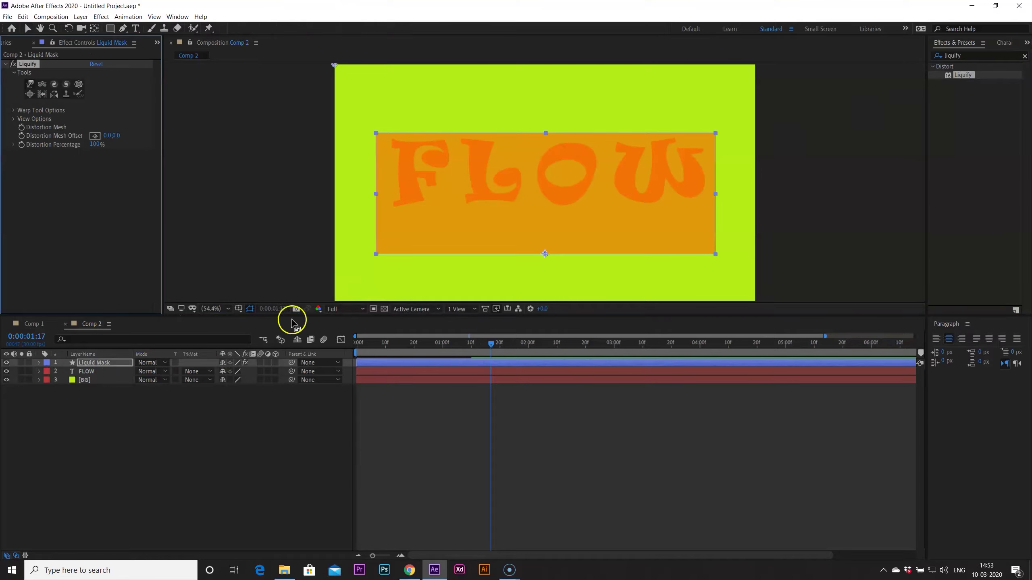
click(28, 27)
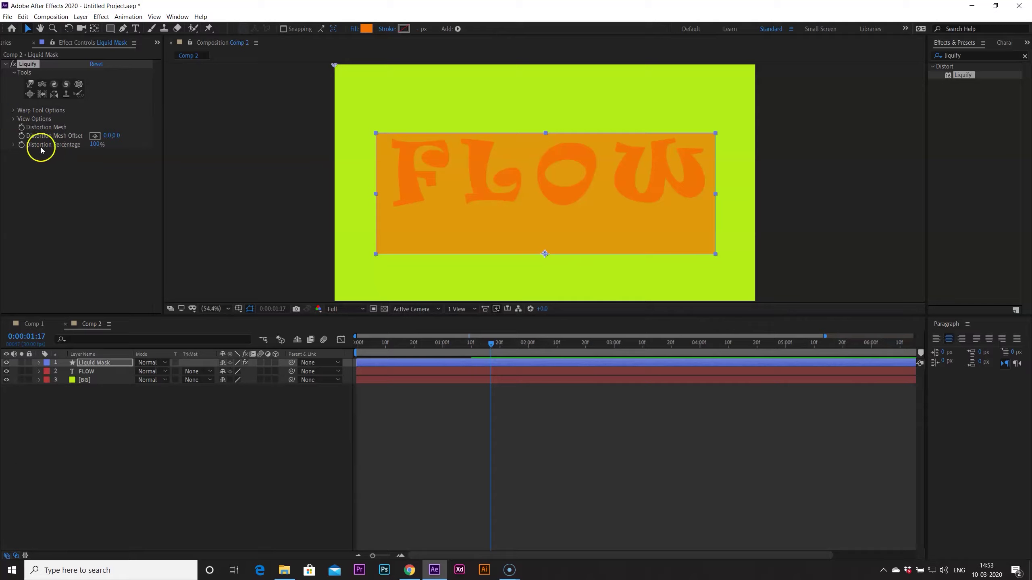
Expand Liquify's warp tool and view options, show the distortion mesh, and set its mesh size to Large
click(14, 111)
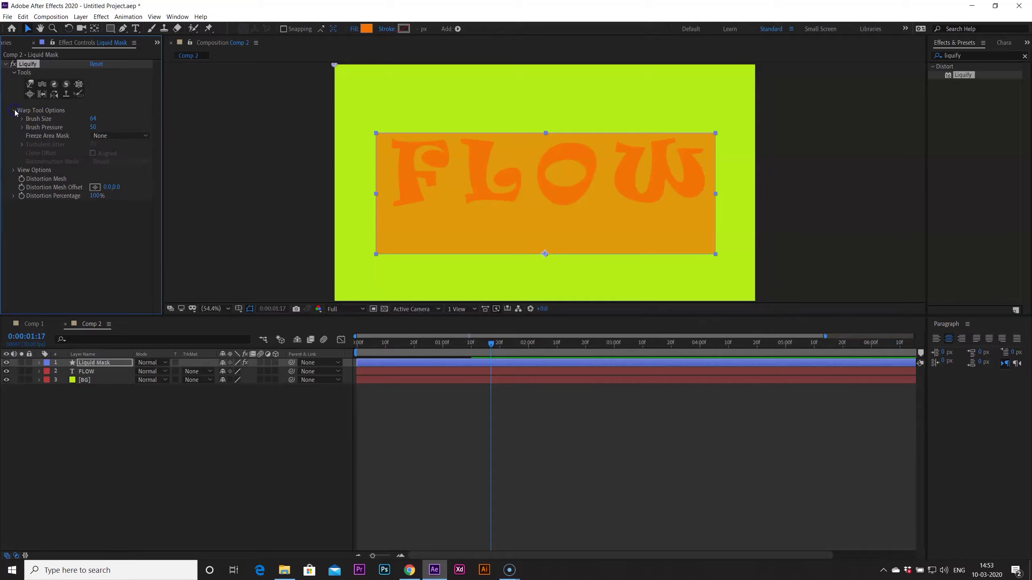
click(14, 171)
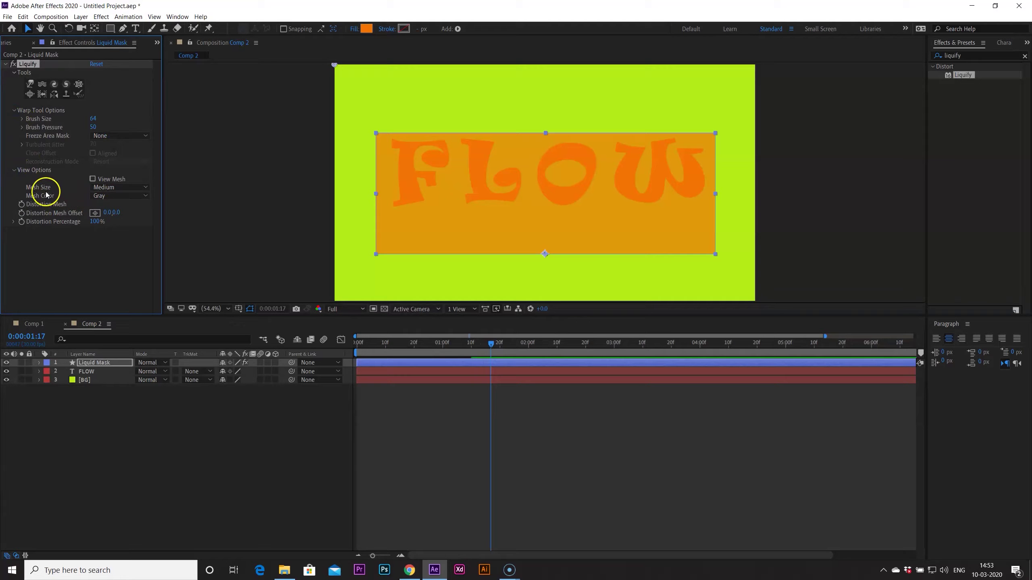
click(93, 179)
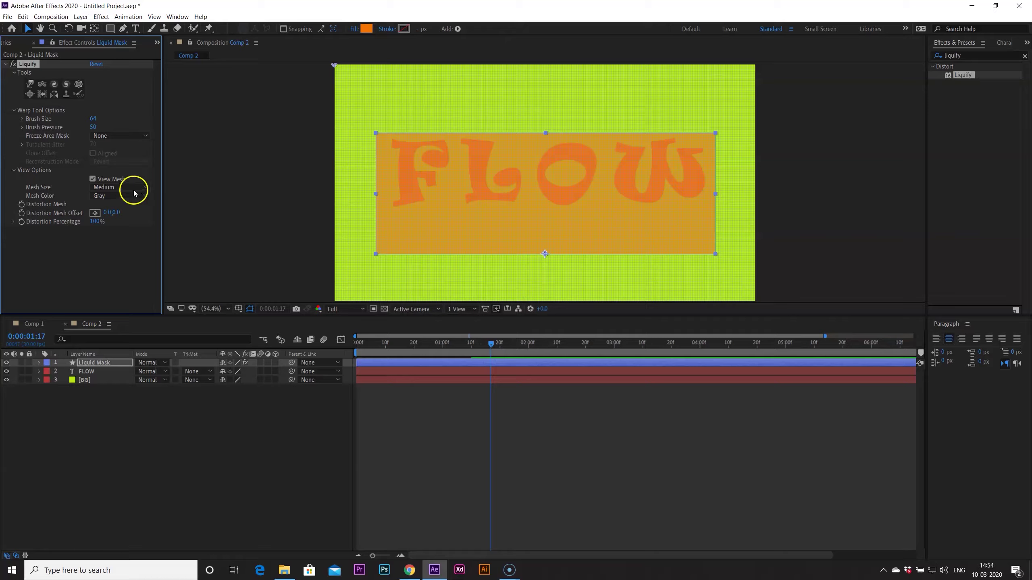
click(106, 187)
click(112, 216)
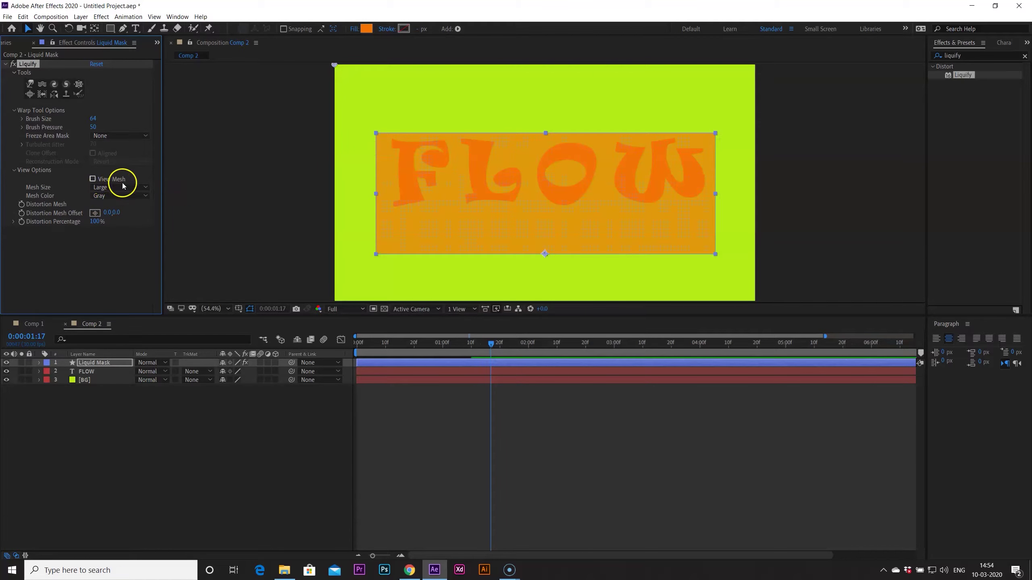
Keyframe Liquify's Distortion Mesh at 0:00:00:14, in line with the Liquid Mask layer's first Scale keyframe
drag(488, 342, 433, 348)
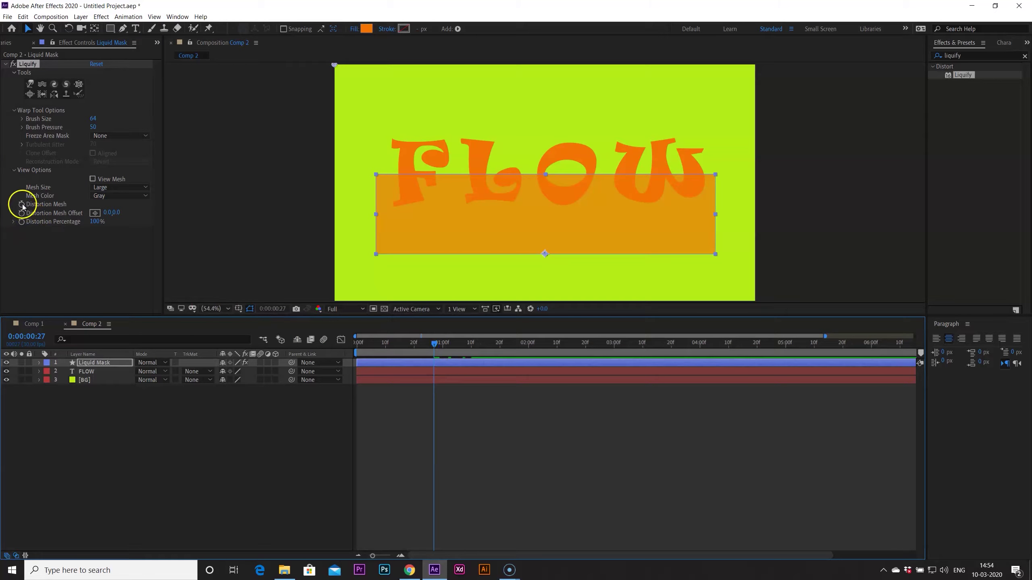
click(39, 362)
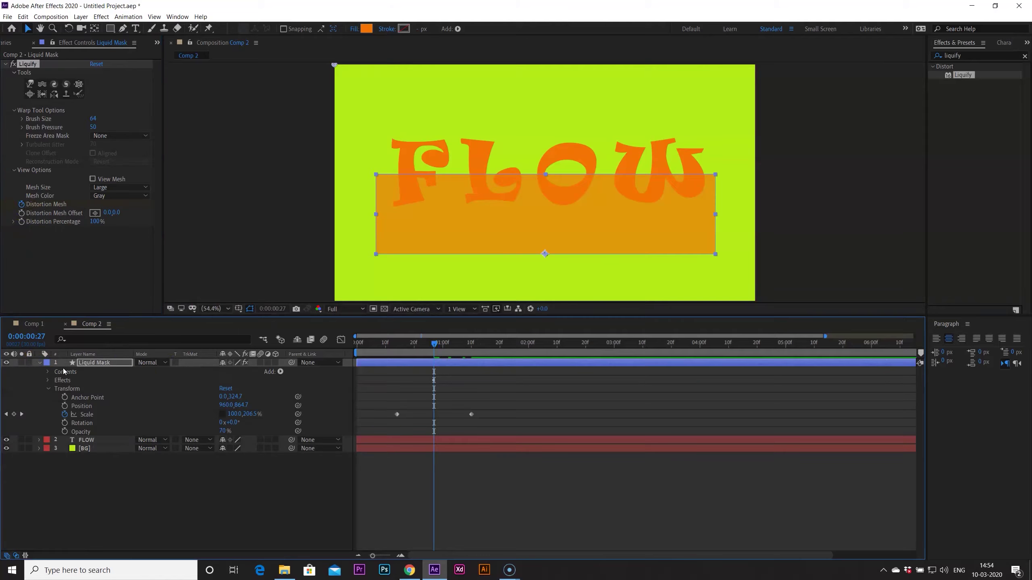
drag(431, 346, 399, 366)
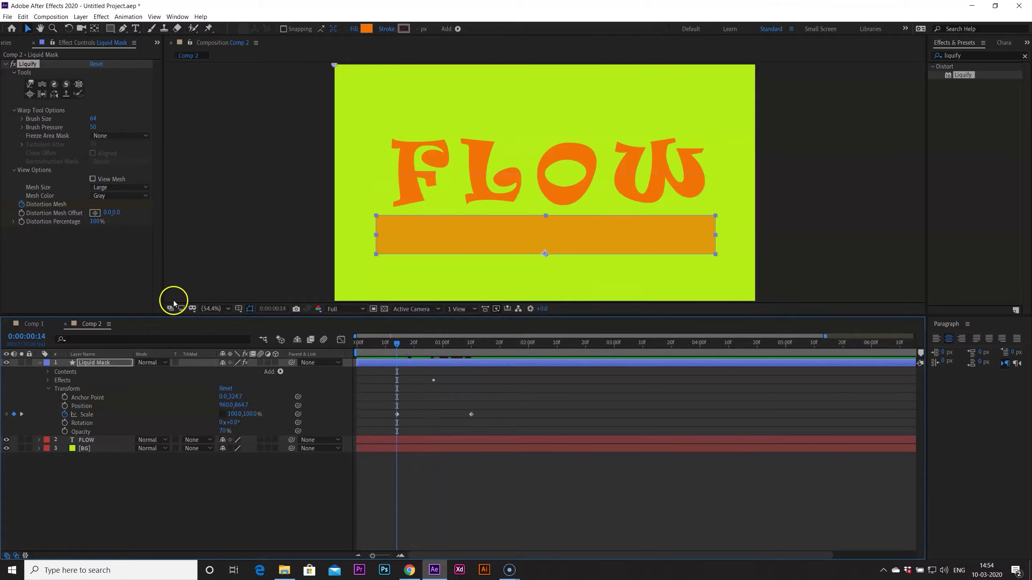
click(28, 211)
click(21, 204)
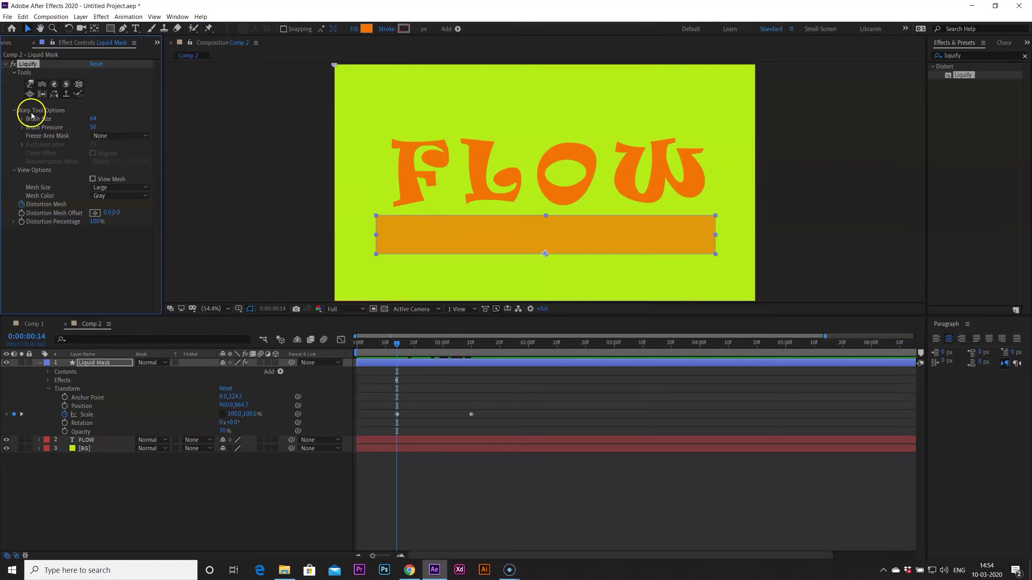
Use Liquify's Warp tool at brush size 64 to push small ripples into the mask's upper edge
click(28, 84)
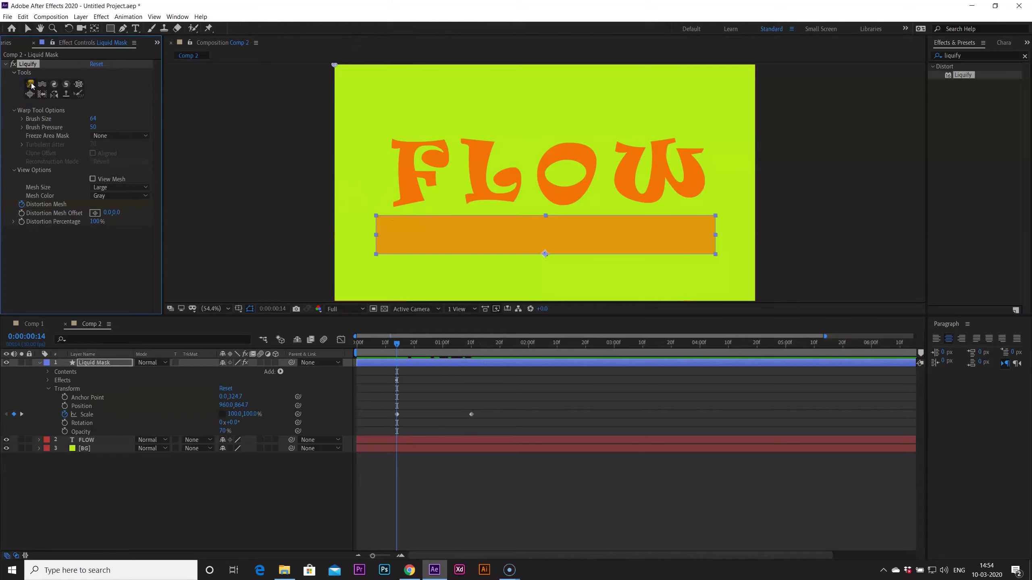
click(21, 118)
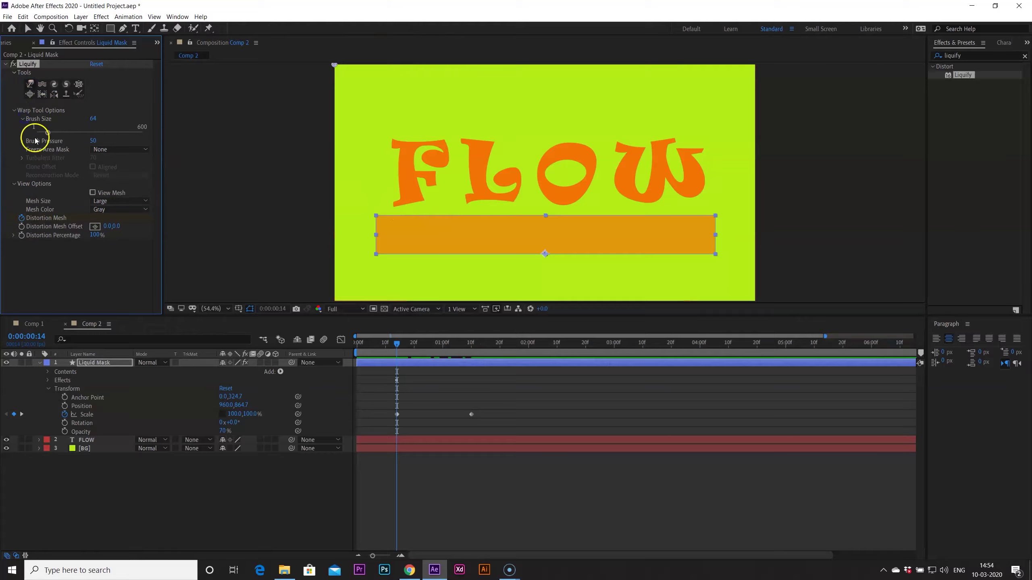
click(22, 141)
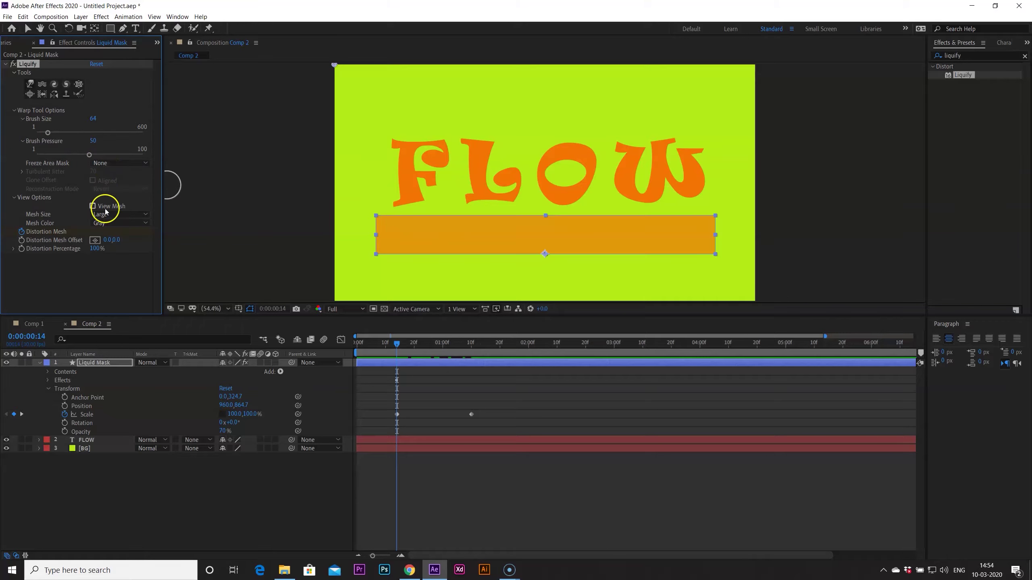
drag(404, 224, 380, 210)
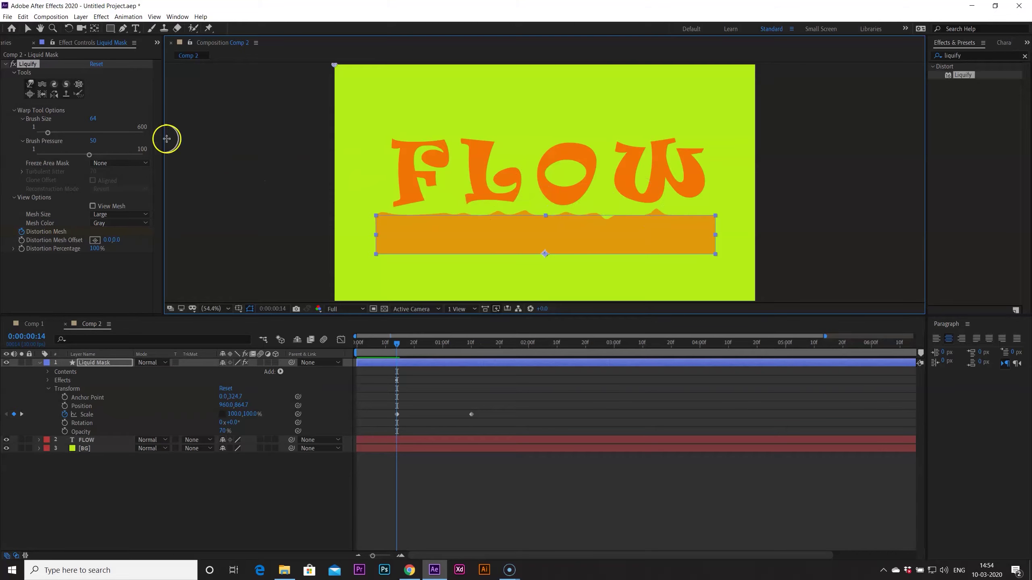
Enlarge the Warp brush to 217 and reshape the mask's upper edge and lower-left corner at 0:00:00:14
drag(48, 134, 74, 133)
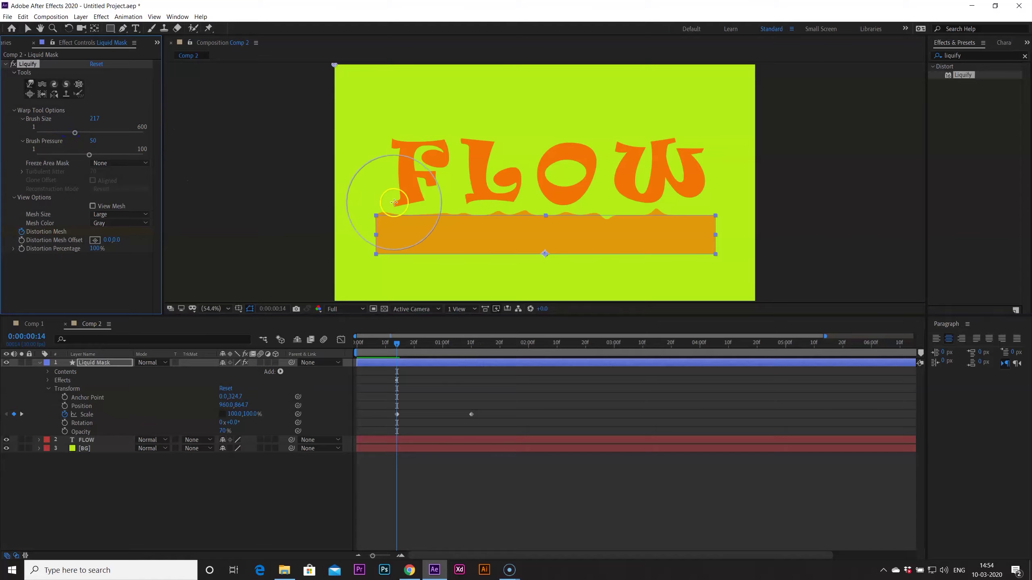
mouse_move(416, 209)
mouse_down()
mouse_move(499, 215)
mouse_move(529, 198)
mouse_move(535, 209)
mouse_move(577, 209)
mouse_move(582, 189)
mouse_move(693, 200)
mouse_move(695, 168)
mouse_up()
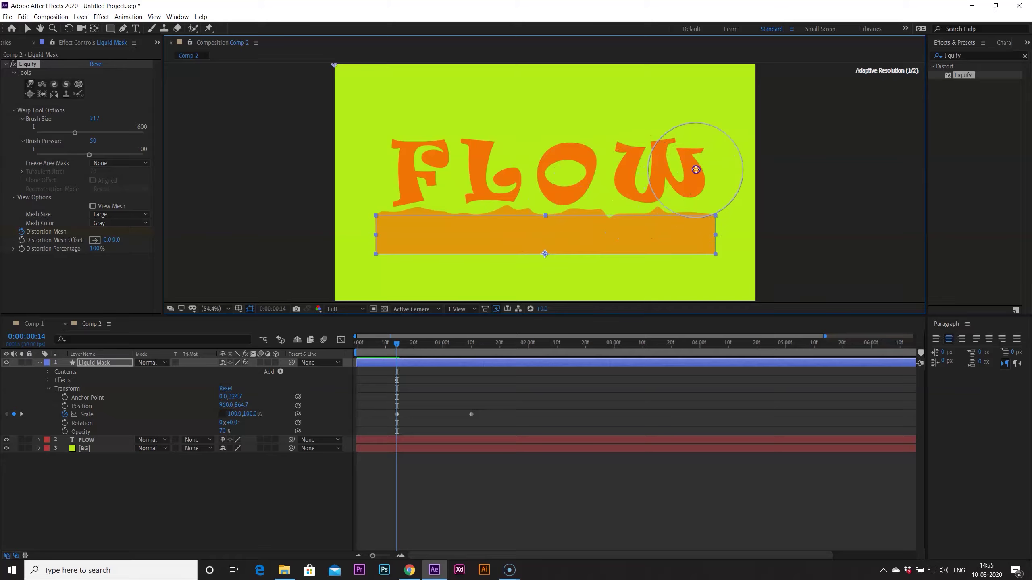
drag(382, 253, 375, 255)
drag(472, 244, 473, 245)
mouse_move(604, 243)
mouse_down()
mouse_move(634, 243)
mouse_move(518, 222)
mouse_move(488, 203)
mouse_move(495, 191)
mouse_up()
Warp the mask's upper edge into different waves at 0:00:00:21 and 0:00:01:01, bulging its upper-left side outward at the second time
drag(397, 344, 418, 349)
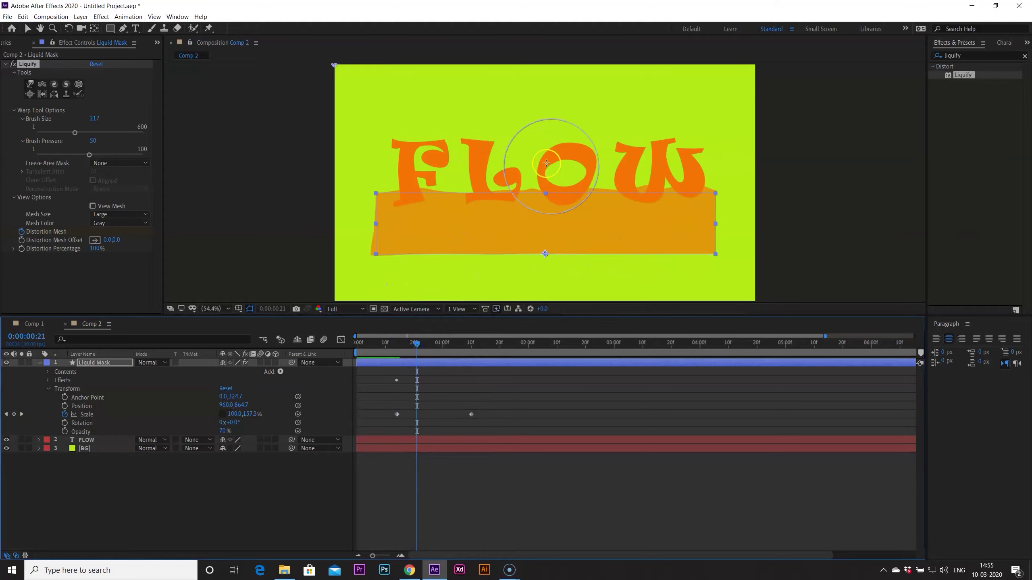
mouse_move(525, 168)
mouse_down()
mouse_move(530, 159)
mouse_move(569, 179)
mouse_move(617, 179)
mouse_move(619, 163)
mouse_up()
drag(416, 342, 445, 342)
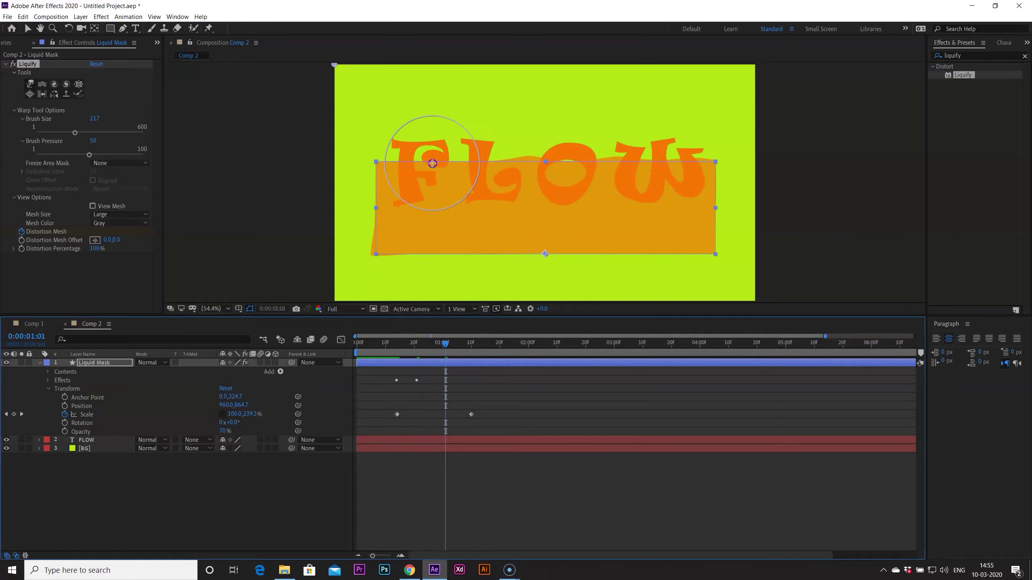
mouse_move(414, 131)
mouse_down()
mouse_move(409, 124)
mouse_move(465, 129)
mouse_move(386, 144)
mouse_move(562, 161)
mouse_move(542, 155)
mouse_move(623, 126)
mouse_move(620, 154)
mouse_move(618, 140)
mouse_up()
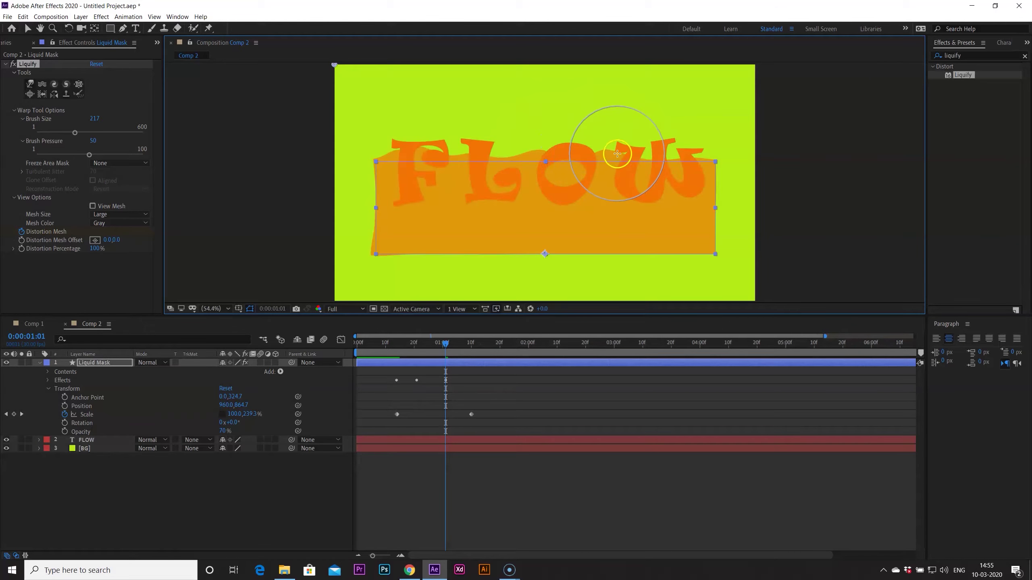
mouse_move(652, 160)
mouse_down()
mouse_move(676, 161)
mouse_move(656, 152)
mouse_move(714, 156)
mouse_up()
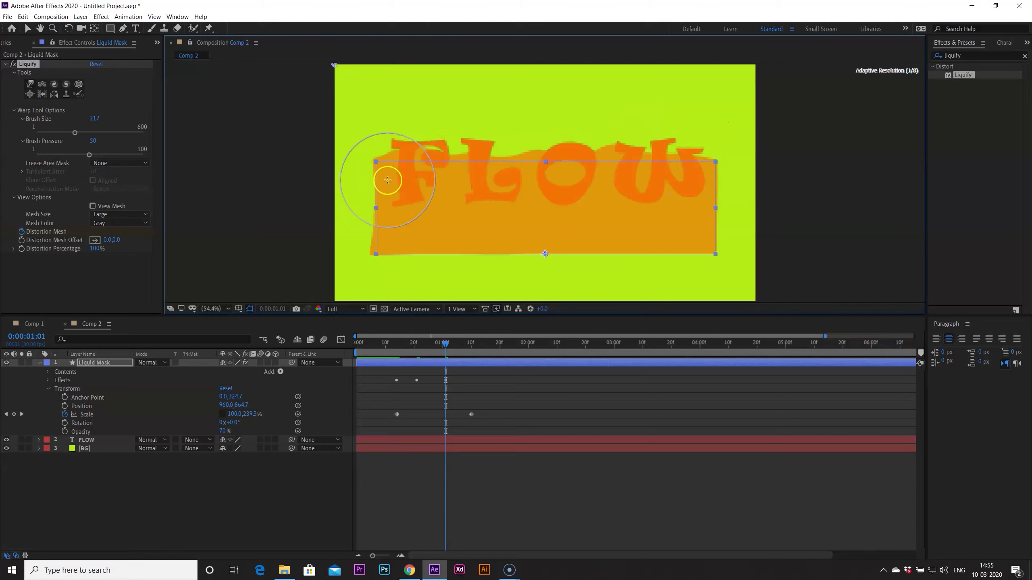
drag(367, 167, 364, 173)
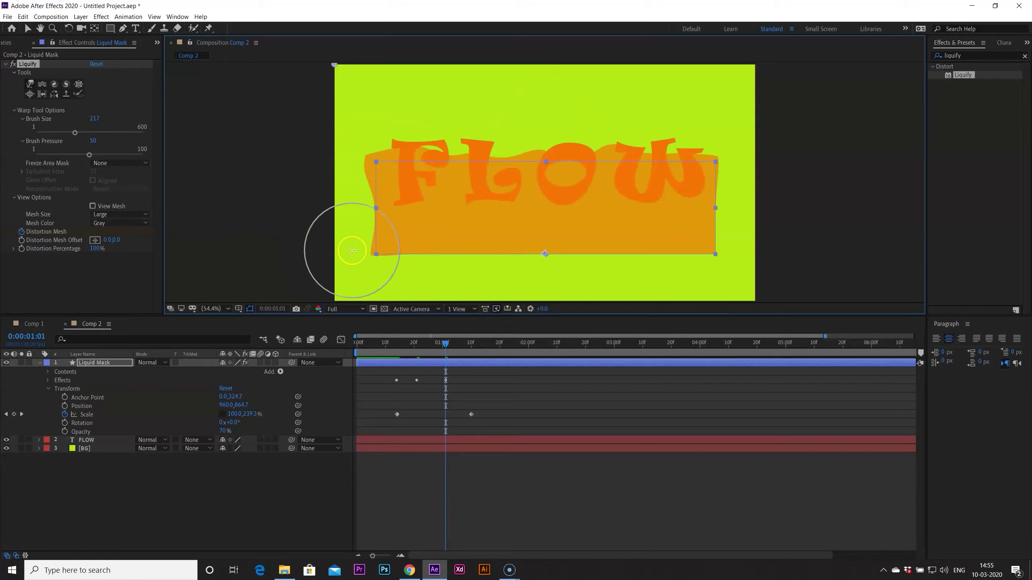
At 0:00:01:10, raise the brush pressure to 72 and pull the mask's upper edge into three tall waves above FLOW
drag(446, 345, 471, 350)
mouse_move(458, 240)
mouse_down()
mouse_move(400, 133)
mouse_move(366, 101)
mouse_up()
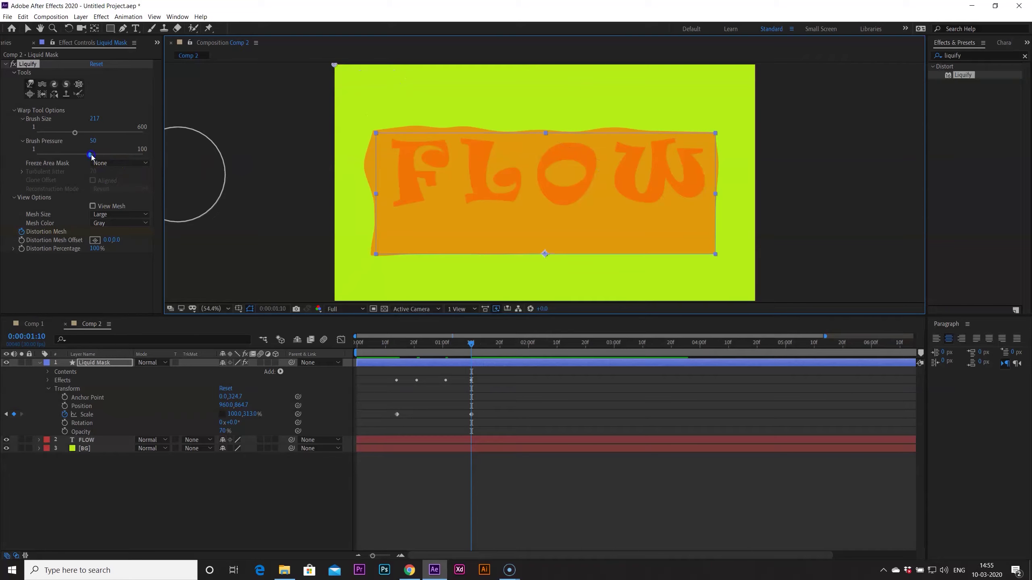
drag(91, 155, 101, 157)
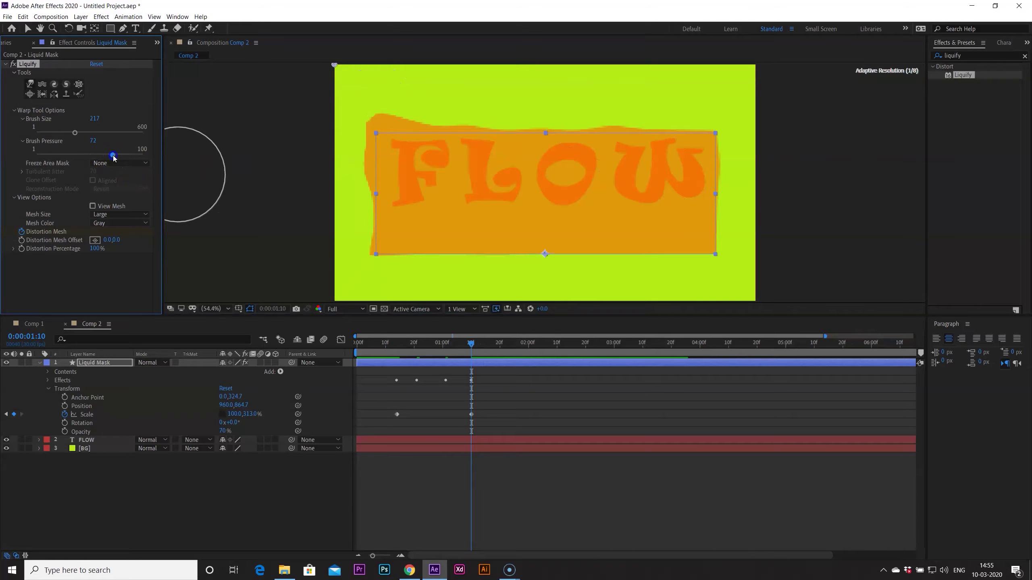
click(405, 99)
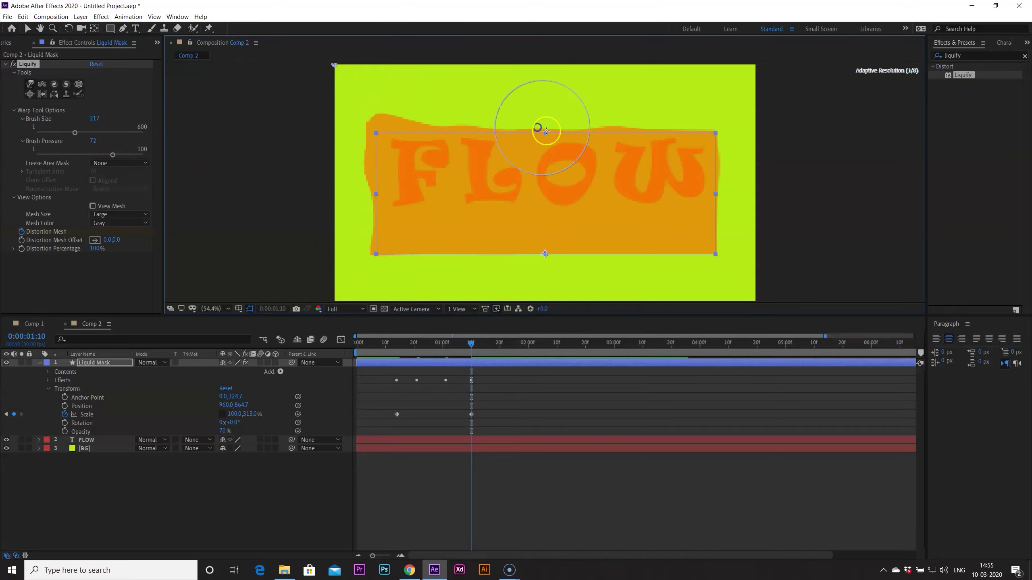
drag(502, 134, 507, 129)
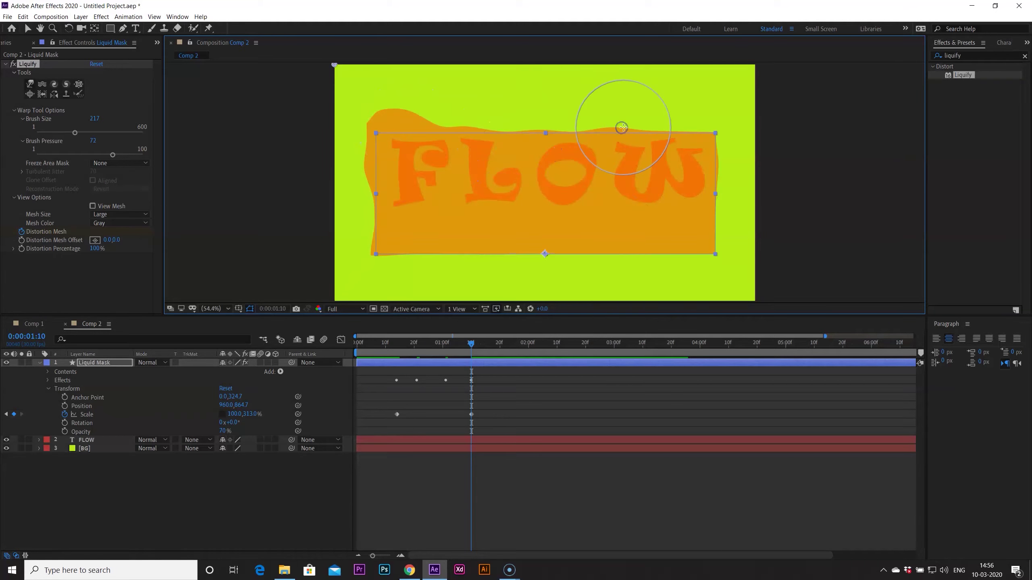
drag(662, 122, 652, 131)
mouse_move(508, 136)
mouse_down()
mouse_move(528, 127)
mouse_move(516, 131)
mouse_move(517, 96)
mouse_up()
mouse_move(440, 140)
mouse_down()
mouse_move(319, 160)
mouse_move(254, 223)
mouse_up()
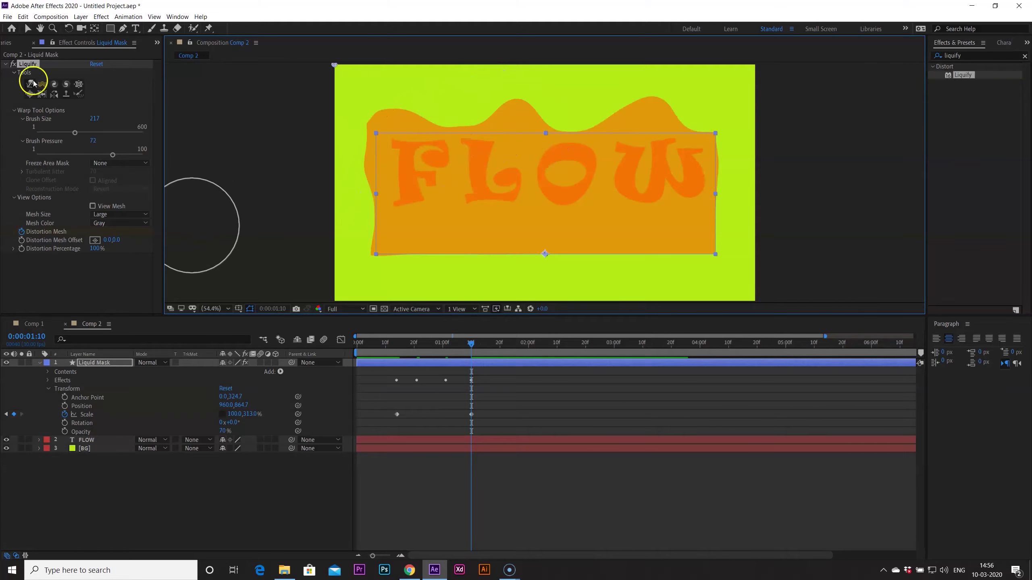
Switch to the Selection tool, lower the preview resolution to Quarter, and play back the liquid mask animation
key(v)
click(351, 310)
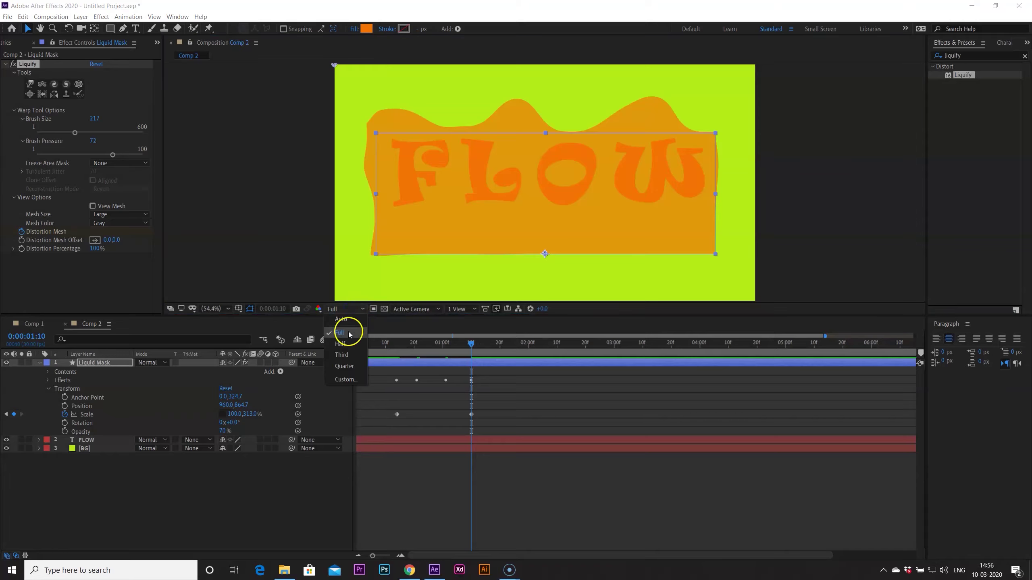
click(348, 367)
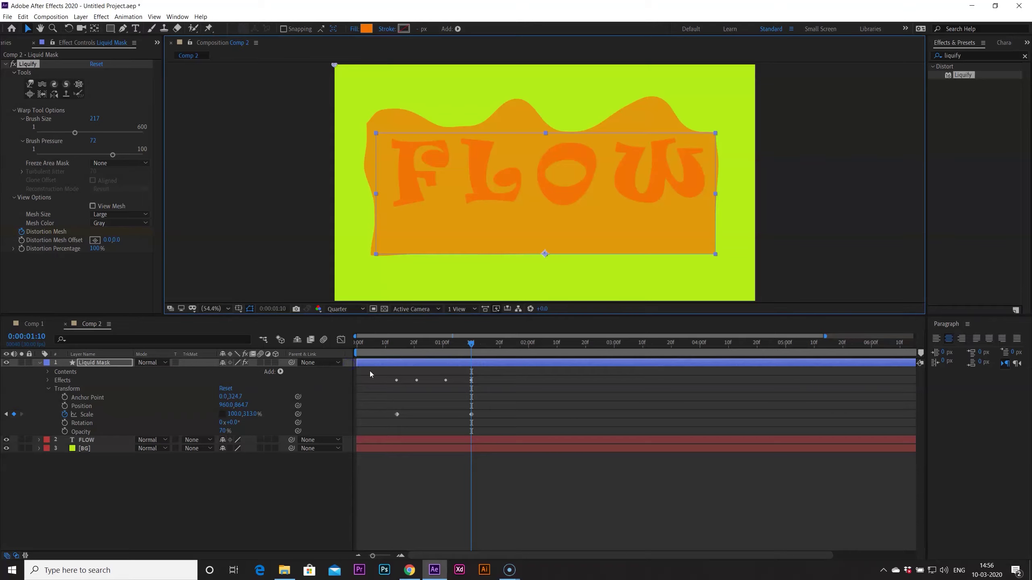
key(space)
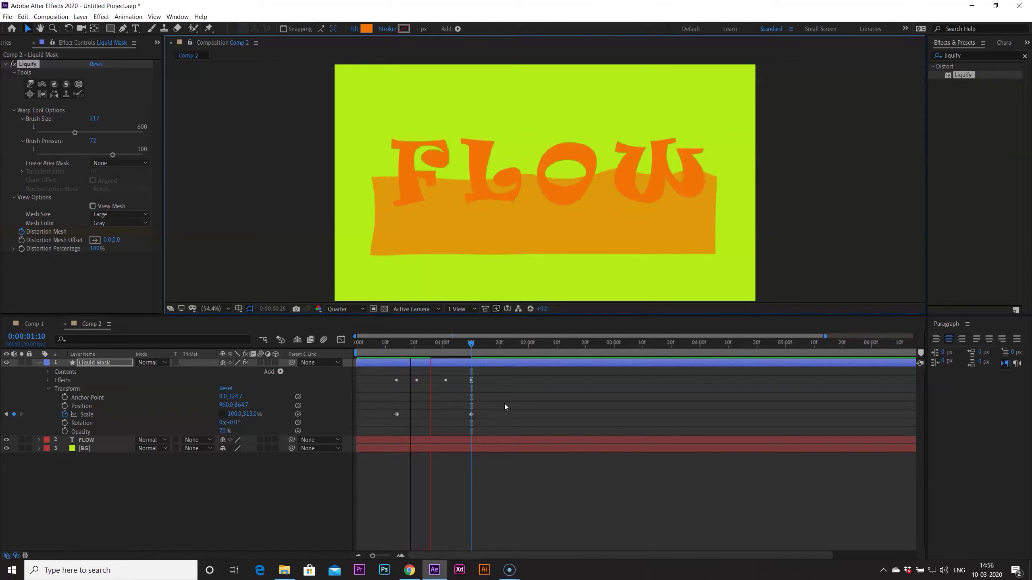
click(507, 400)
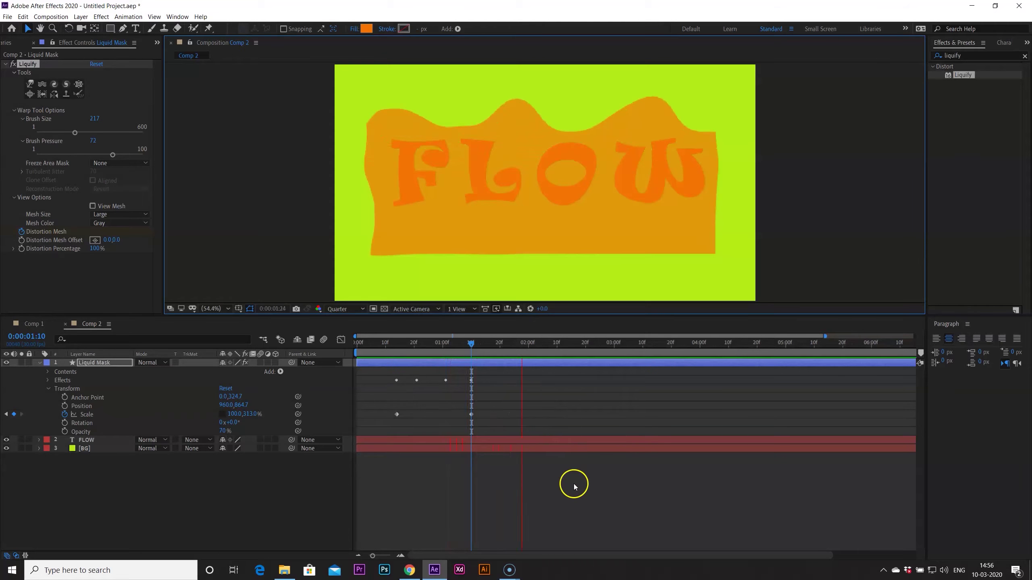
key(space)
Set the FLOW layer's track matte to Alpha Matte "Liquid Mask" at 0:00:00:27 and preview the text fill
drag(498, 345, 433, 361)
click(42, 363)
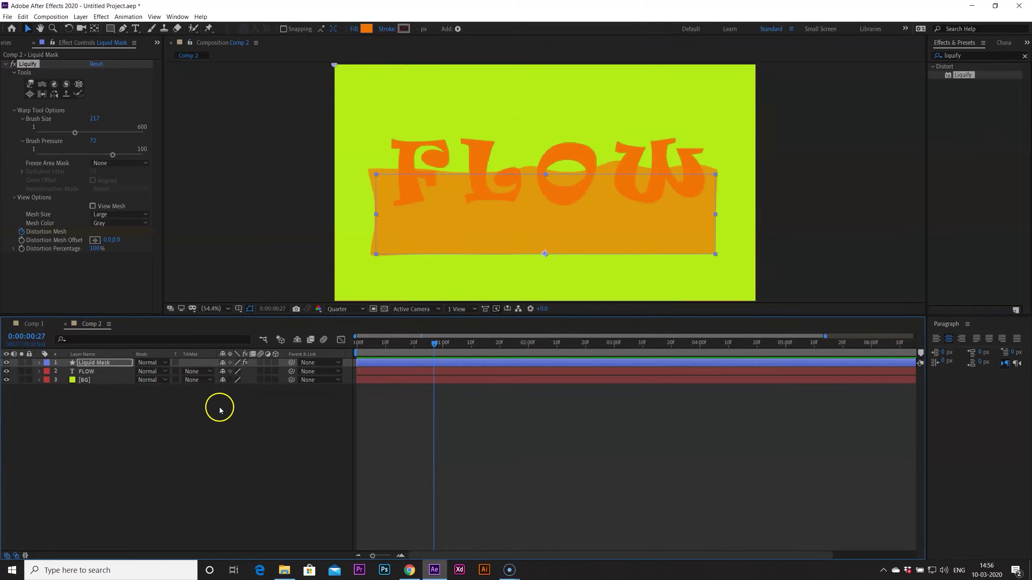
click(16, 556)
click(16, 555)
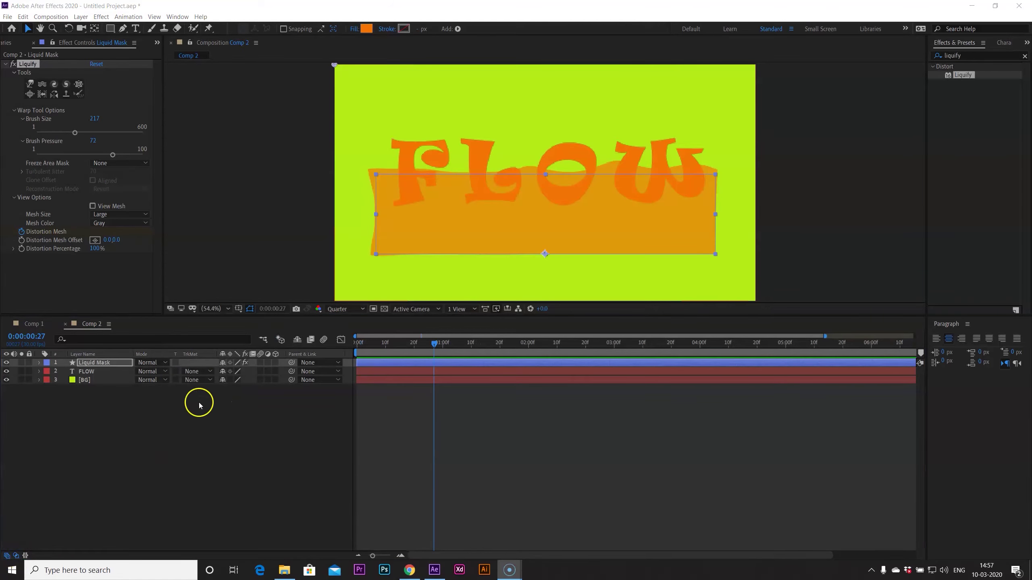
click(197, 372)
click(113, 374)
click(114, 375)
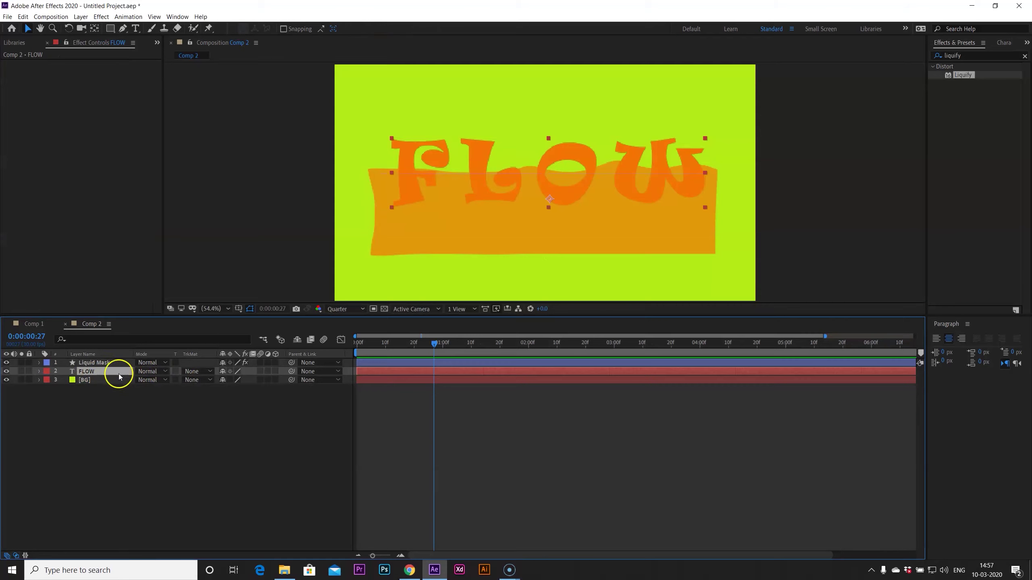
click(188, 372)
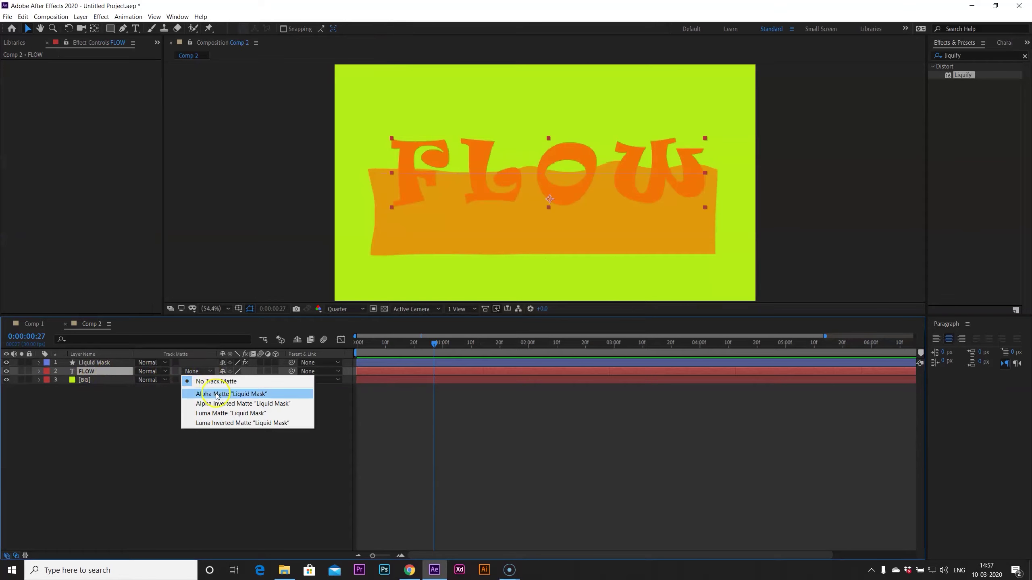
click(217, 394)
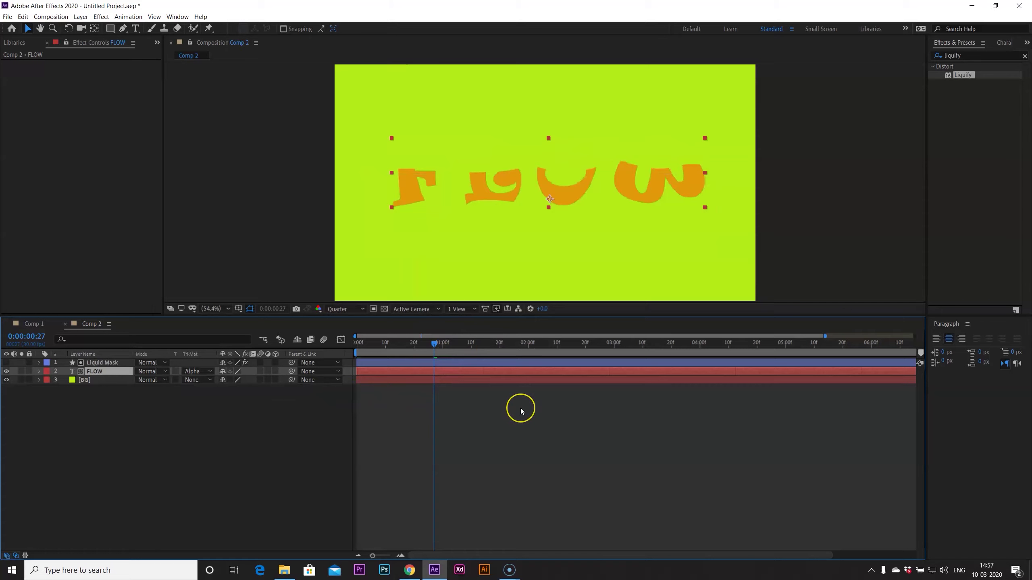
key(space)
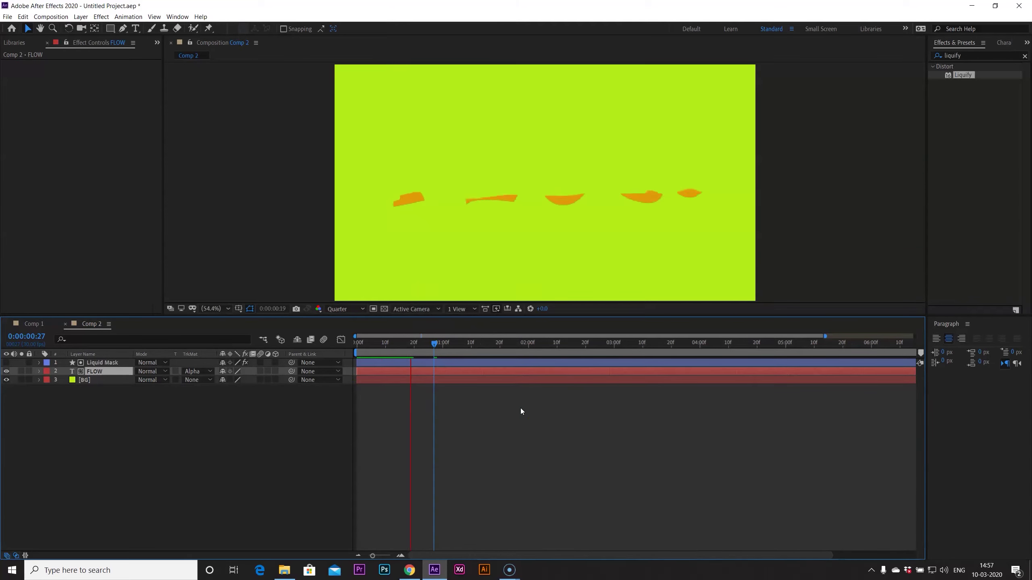
key(space)
Set the Liquid Mask layer's opacity to 100% and preview the FLOW text fill
click(111, 373)
key(t)
click(151, 384)
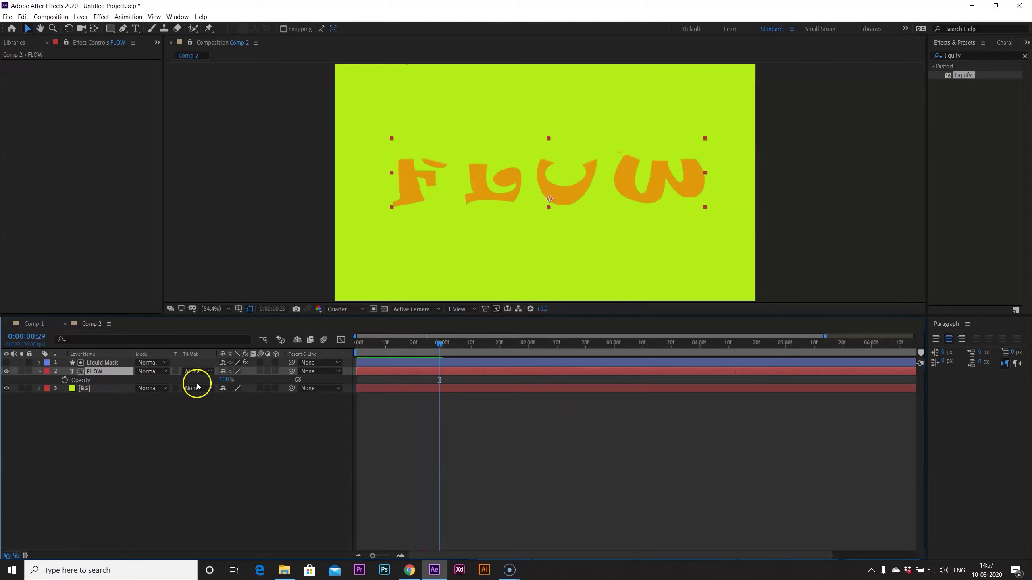
click(106, 362)
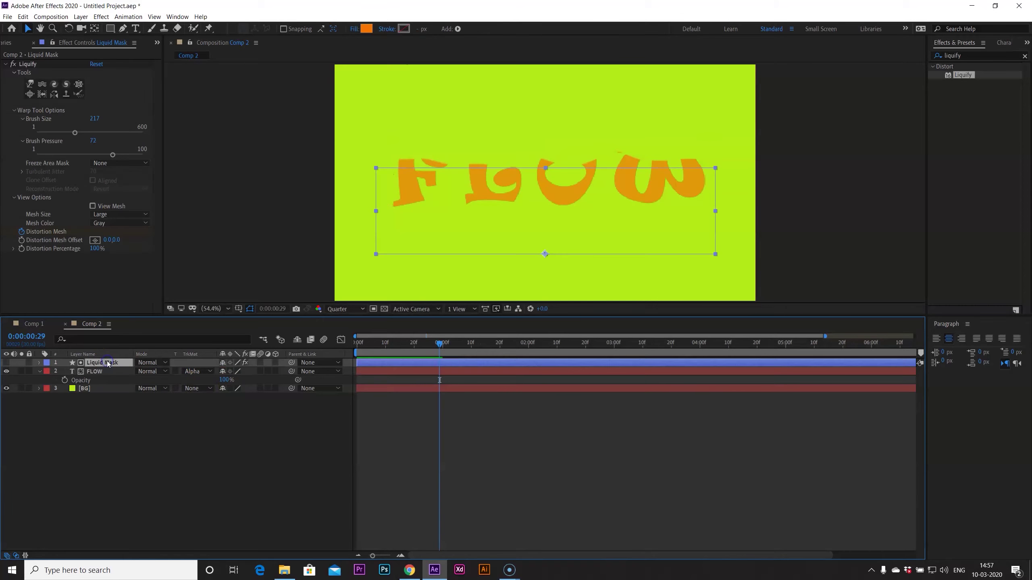
key(t)
drag(226, 372, 405, 371)
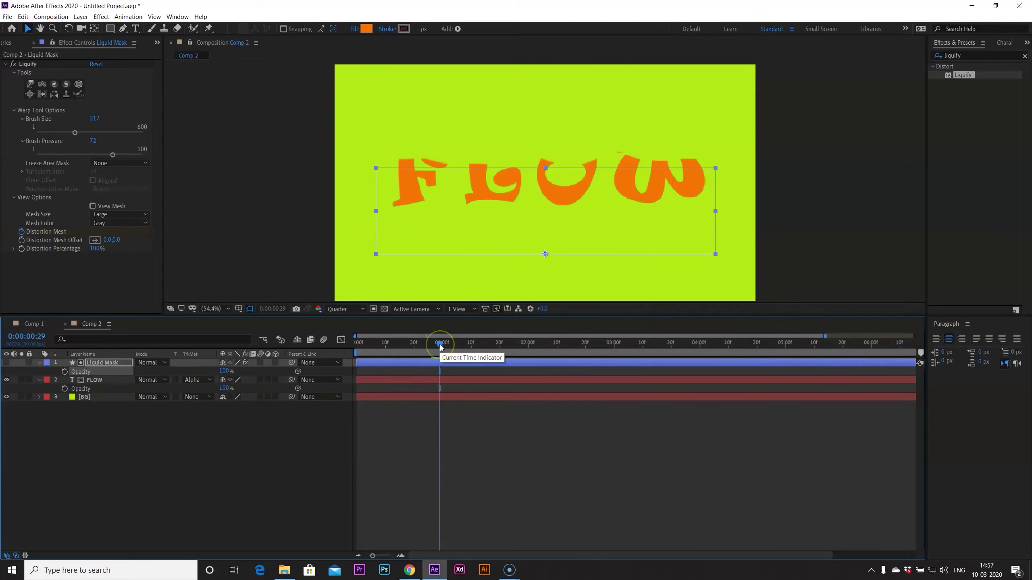
key(space)
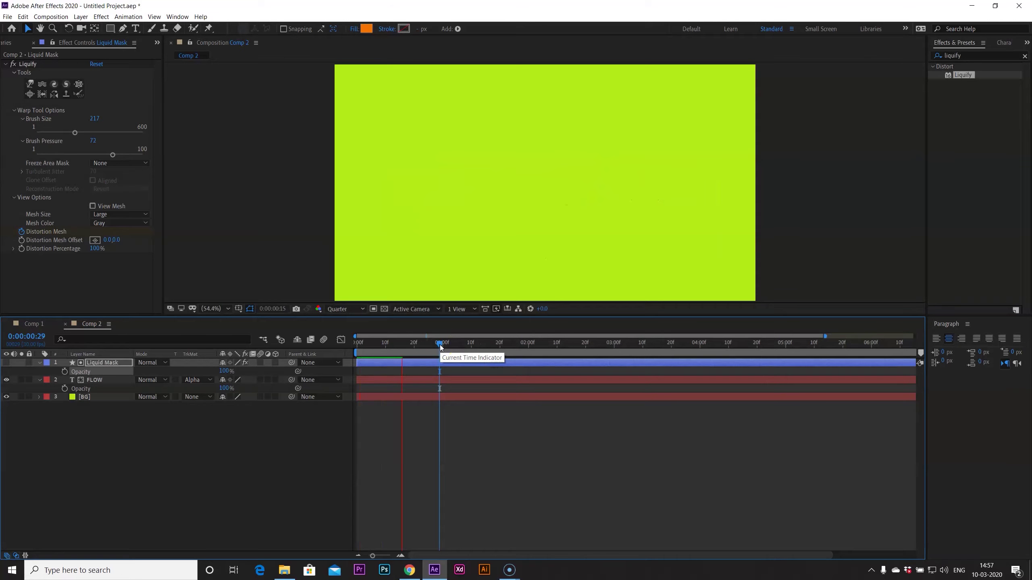
click(493, 409)
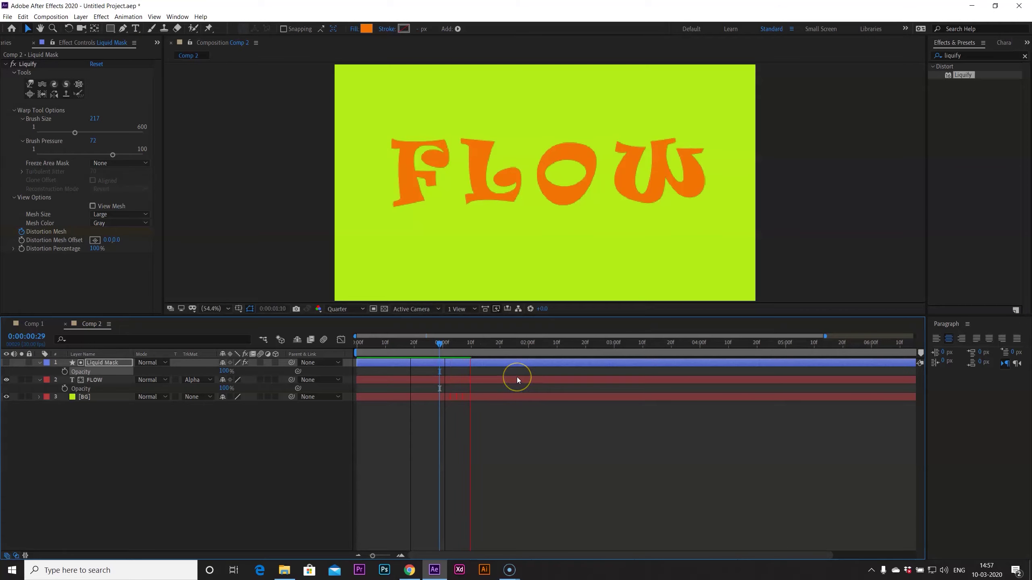
End the work area shortly after the FLOW text is completely filled and preview it from the start
click(539, 368)
drag(553, 341, 300, 350)
key(n)
key(space)
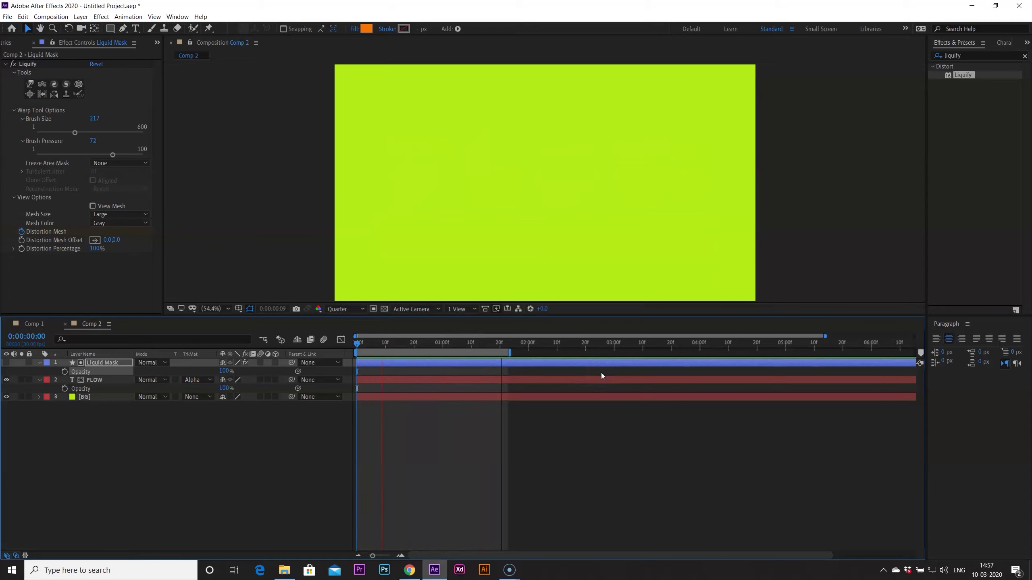
key(space)
Slow the Liquid Mask animation by moving its final Scale and Distortion Mesh keyframes to about 0:00:01:21 and respacing the middle ones, then preview it
drag(463, 345, 440, 344)
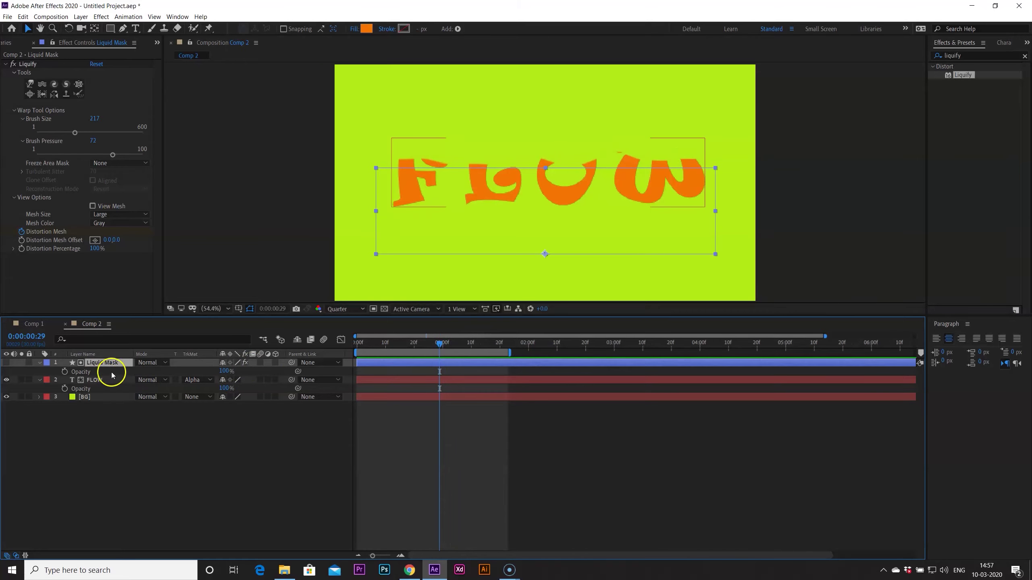
key(u)
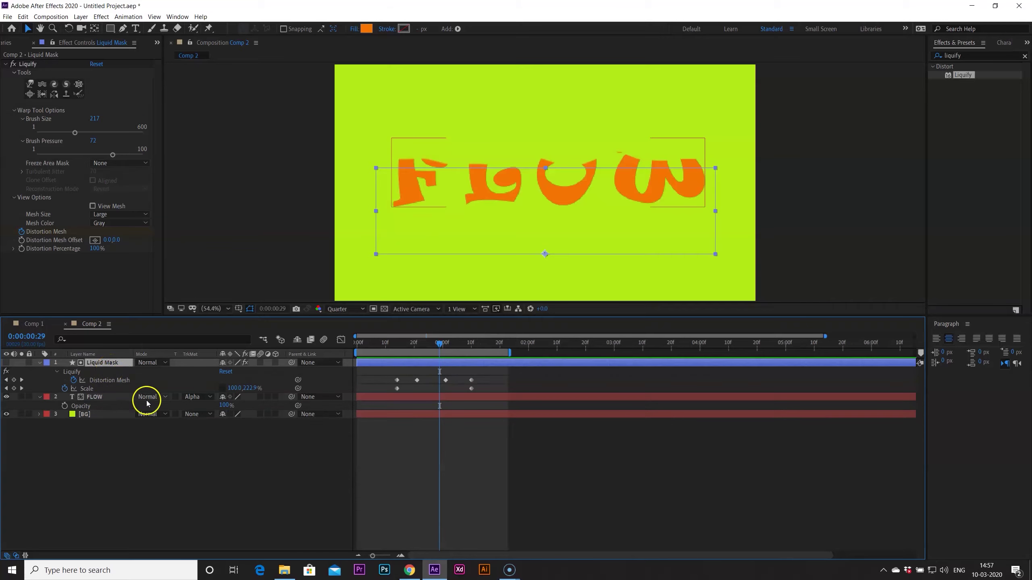
mouse_move(495, 390)
mouse_down()
mouse_move(438, 371)
mouse_move(503, 381)
mouse_up()
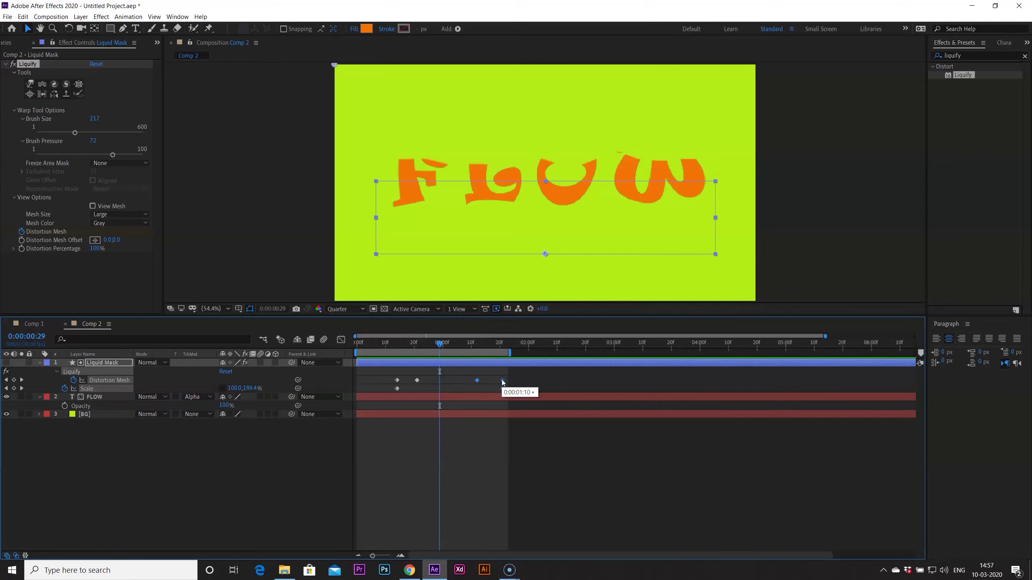
mouse_move(418, 382)
mouse_down()
mouse_move(449, 382)
mouse_move(437, 382)
mouse_up()
drag(425, 346, 423, 348)
key(space)
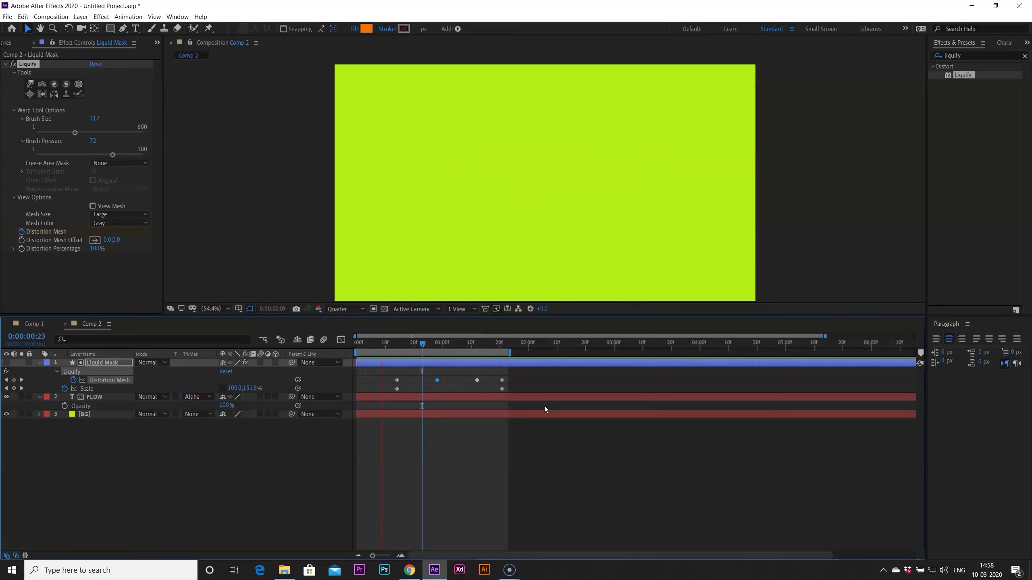
click(483, 395)
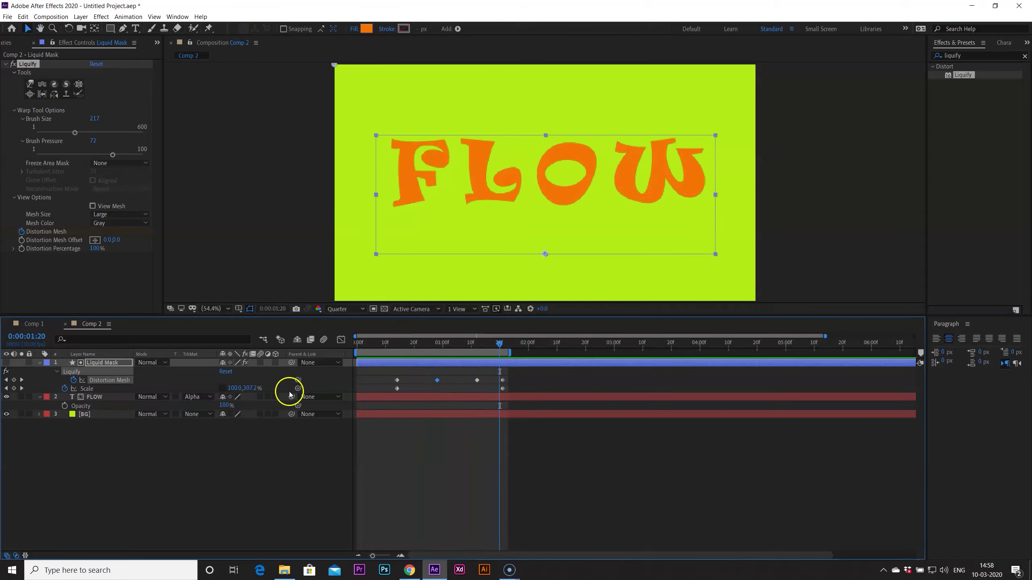
Collapse the Liquid Mask properties and duplicate the Liquid Mask and FLOW layers together
click(134, 446)
click(107, 362)
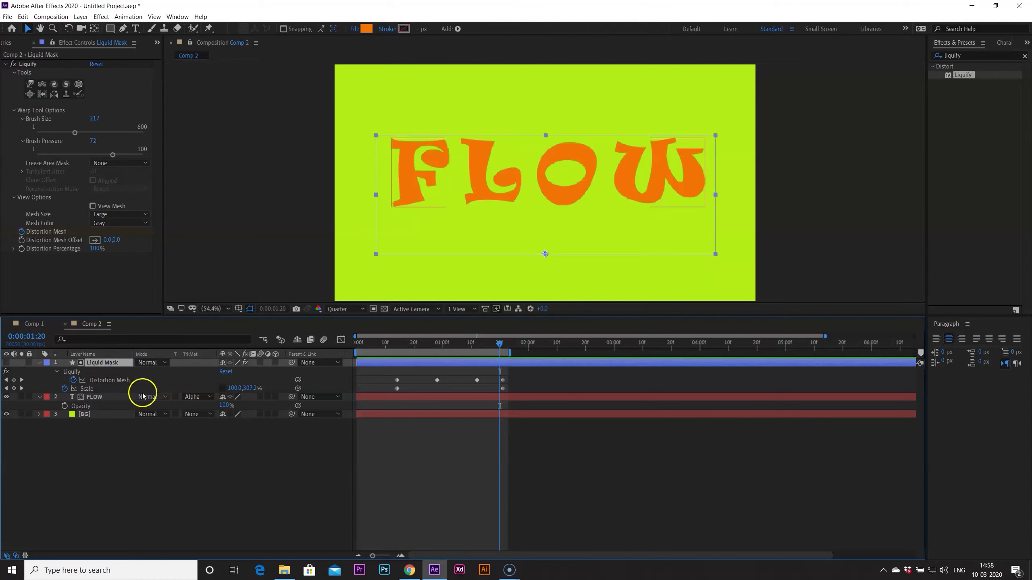
click(79, 396)
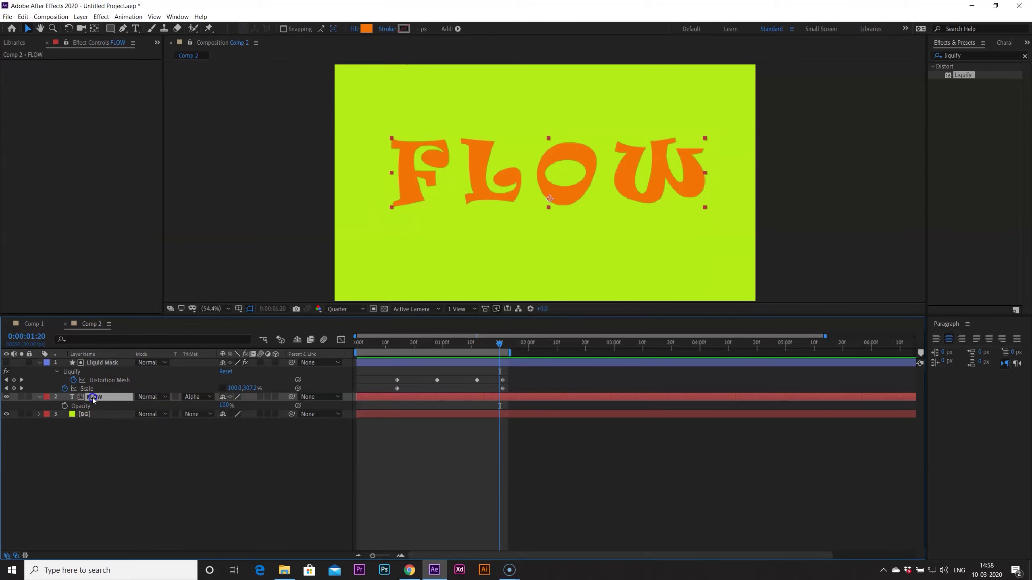
click(39, 363)
click(99, 363)
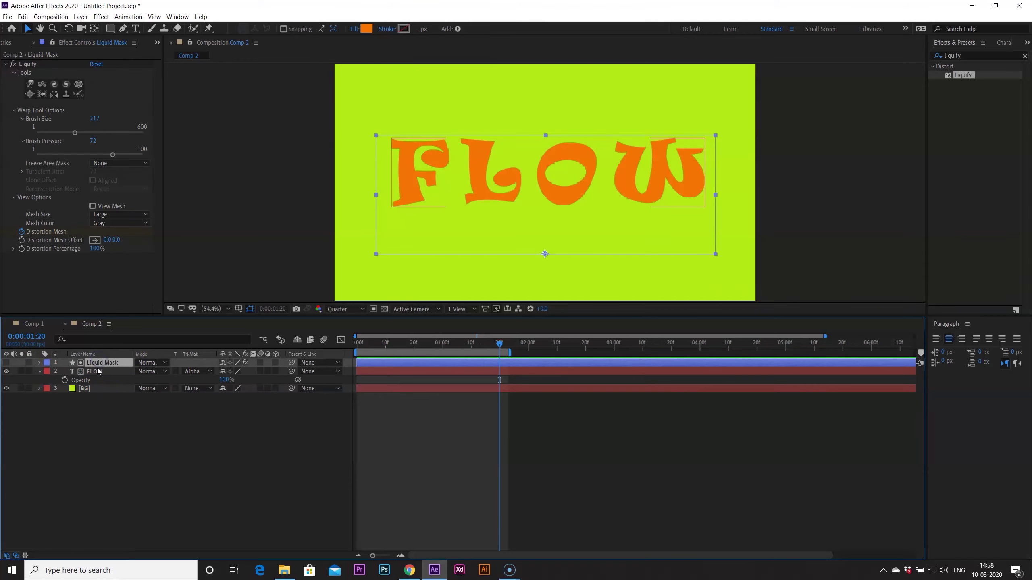
click(103, 421)
click(101, 364)
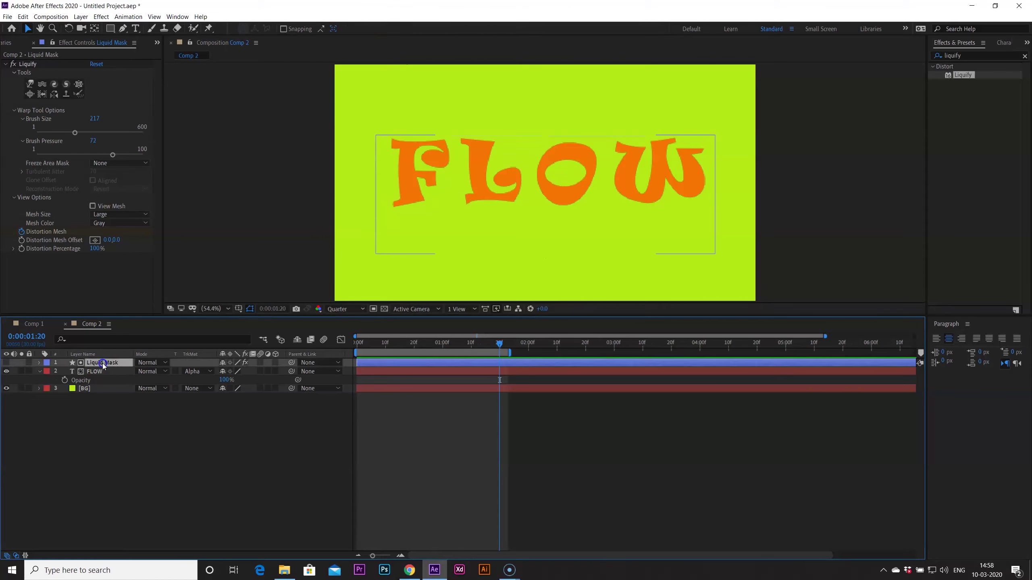
ctrl+click(103, 373)
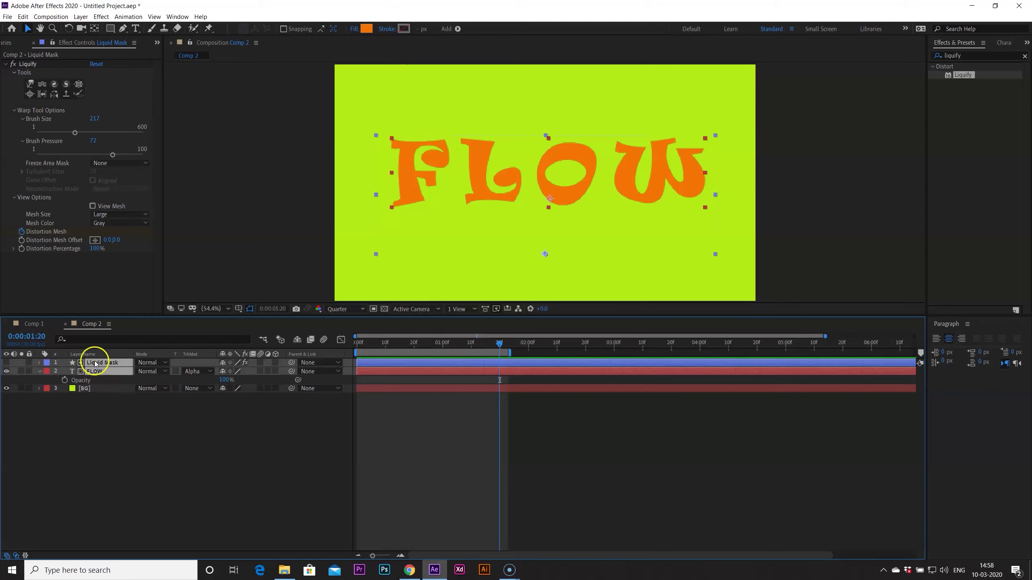
key(ctrl+d)
click(137, 437)
Offset the duplicated mask and text layers about two frames later and preview from 0:00:00:00
click(109, 363)
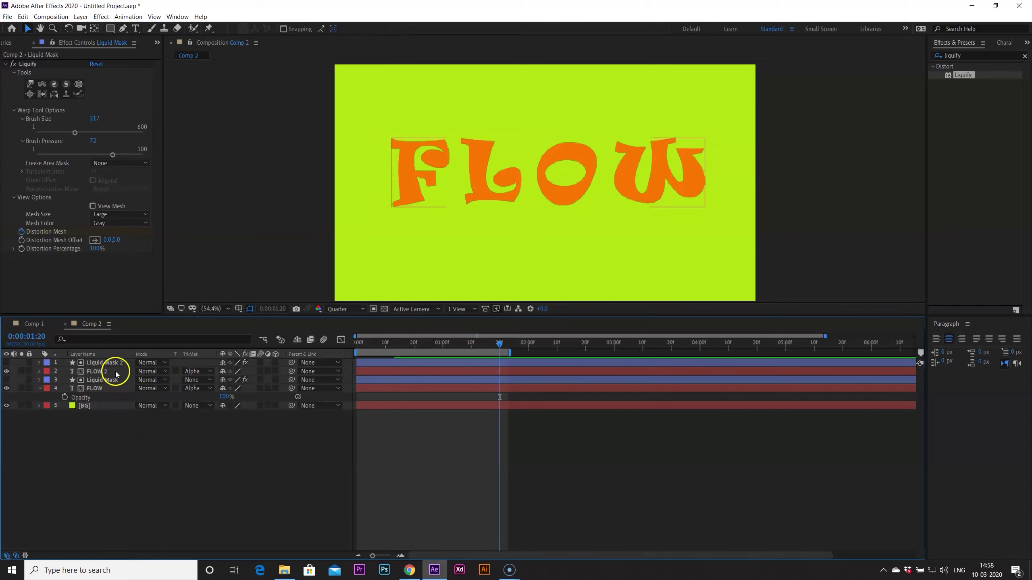
shift+click(108, 371)
key(space)
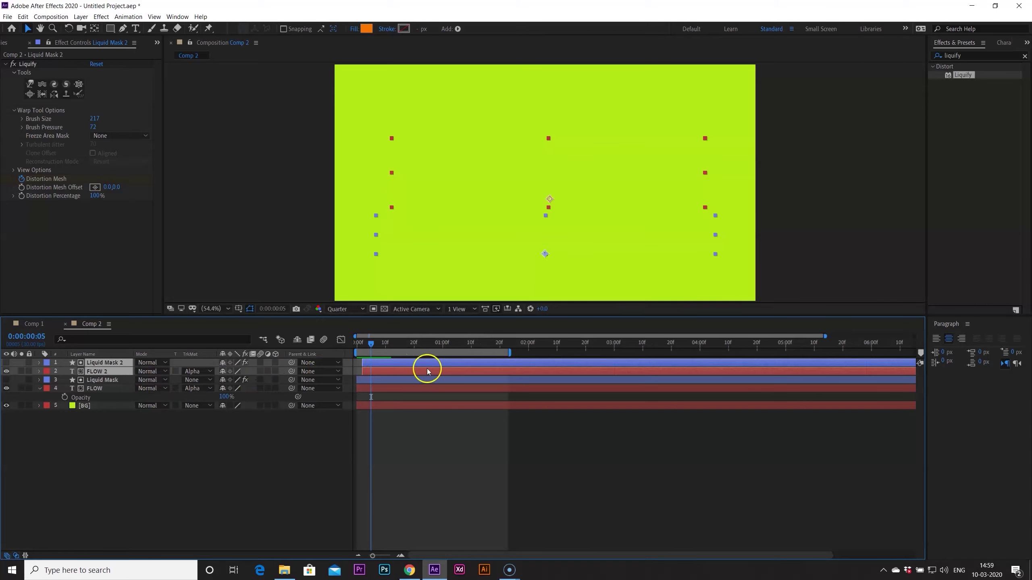
click(358, 345)
key(space)
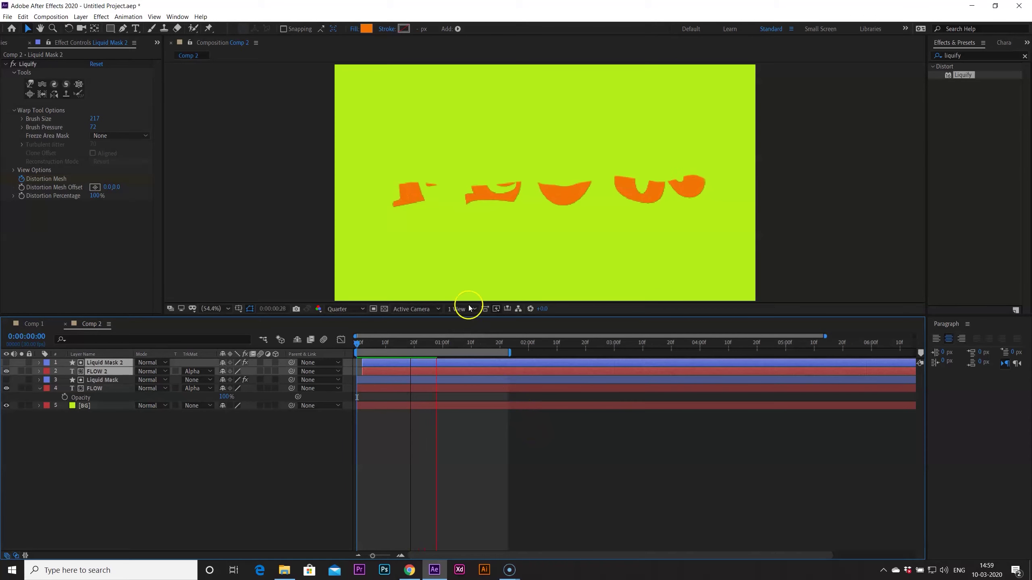
Raise the preview resolution to Full and replay the layered fill animation from the start
click(341, 308)
click(341, 320)
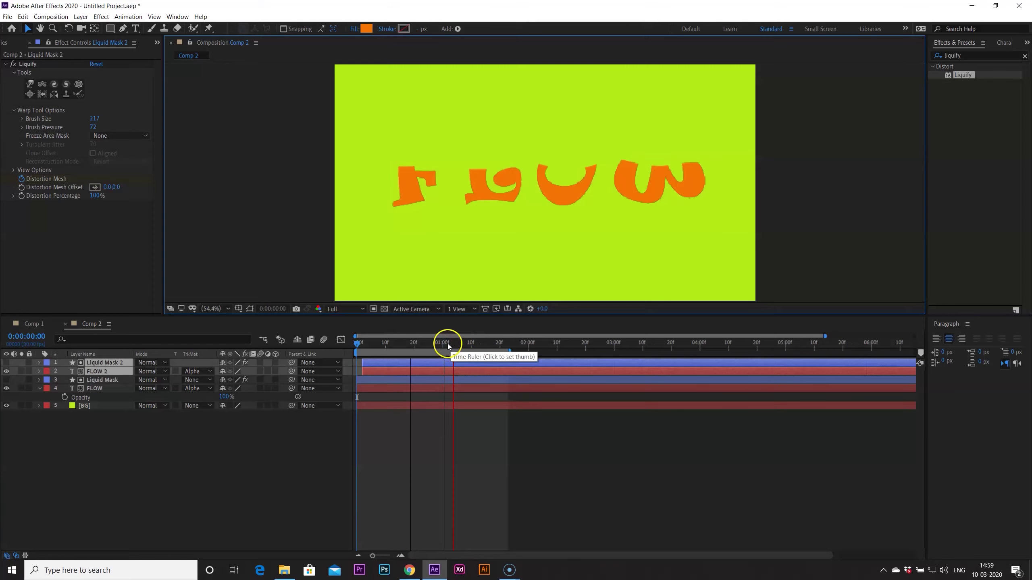
click(370, 347)
drag(370, 348, 351, 348)
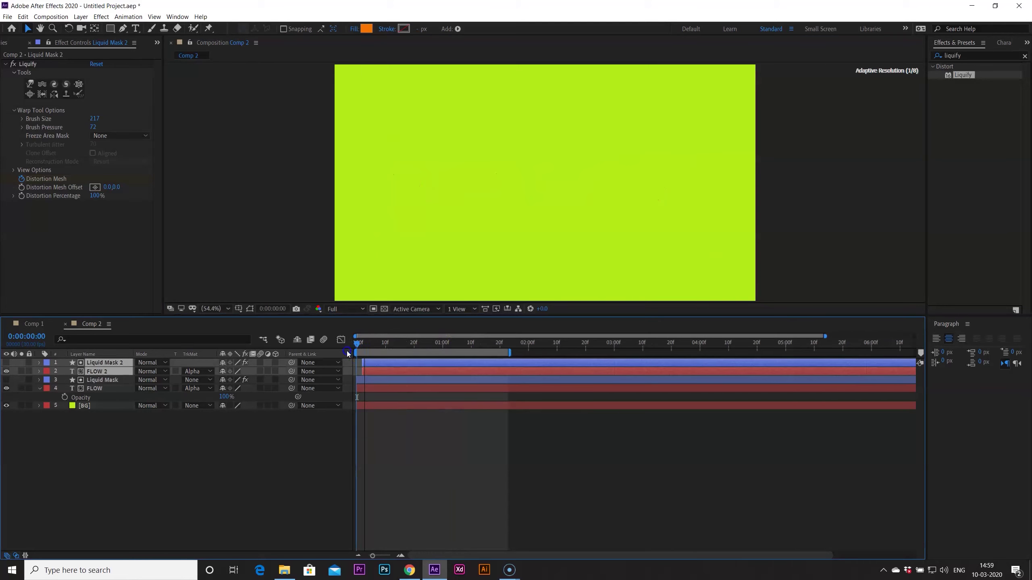
key(space)
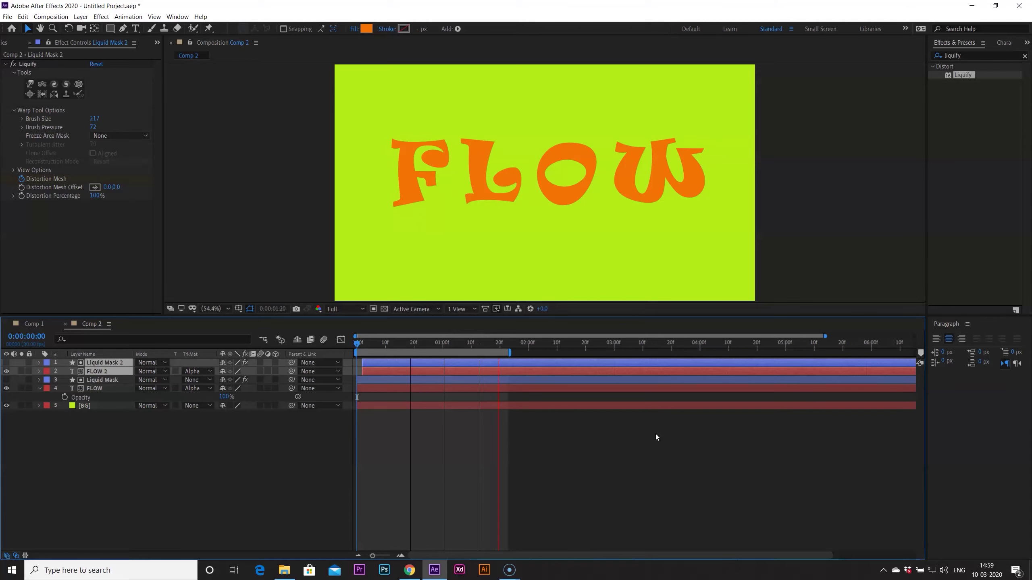
key(space)
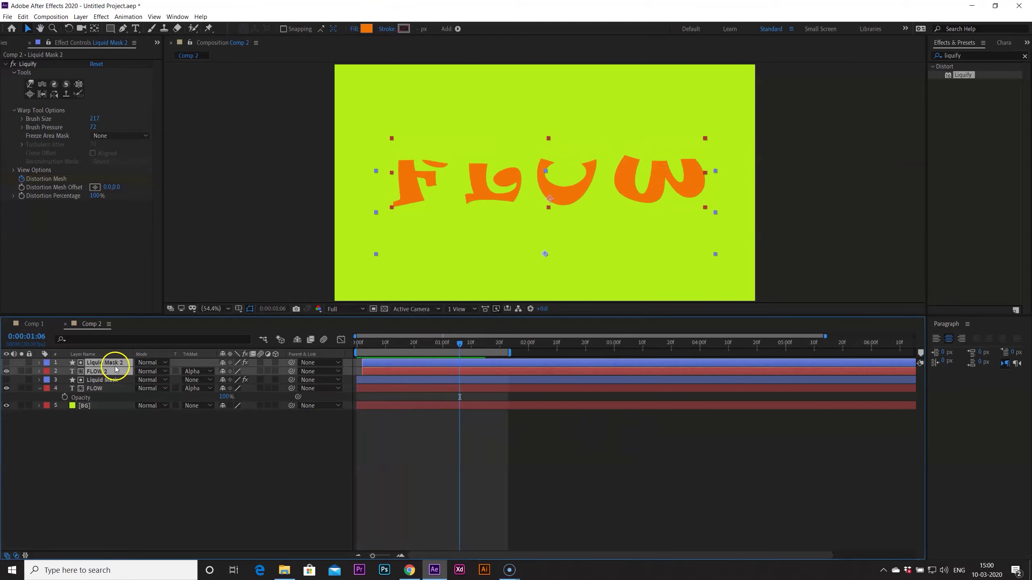
Find the Drop Shadow effect and apply it to the FLOW 2 layer
click(117, 426)
click(105, 363)
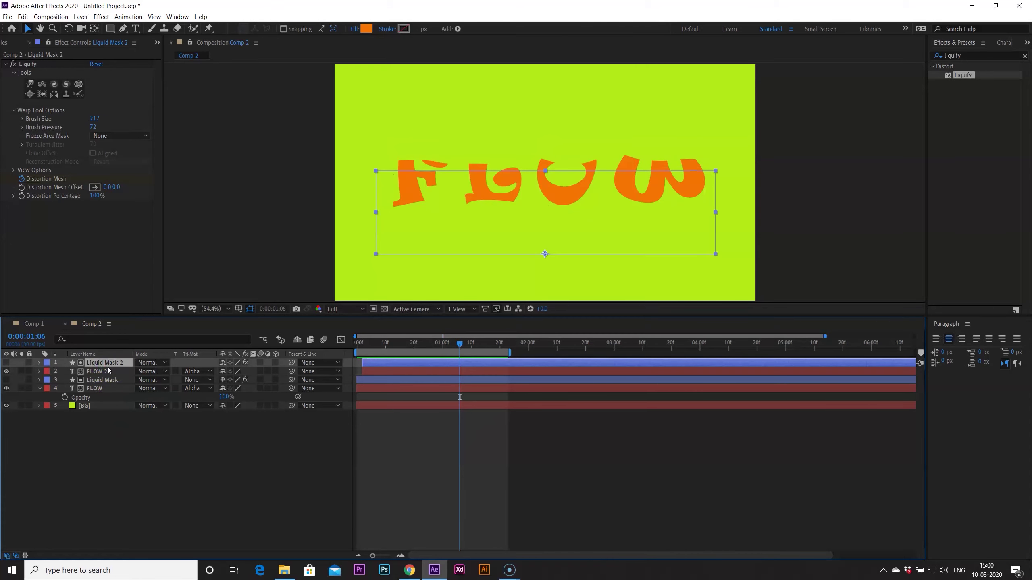
click(106, 371)
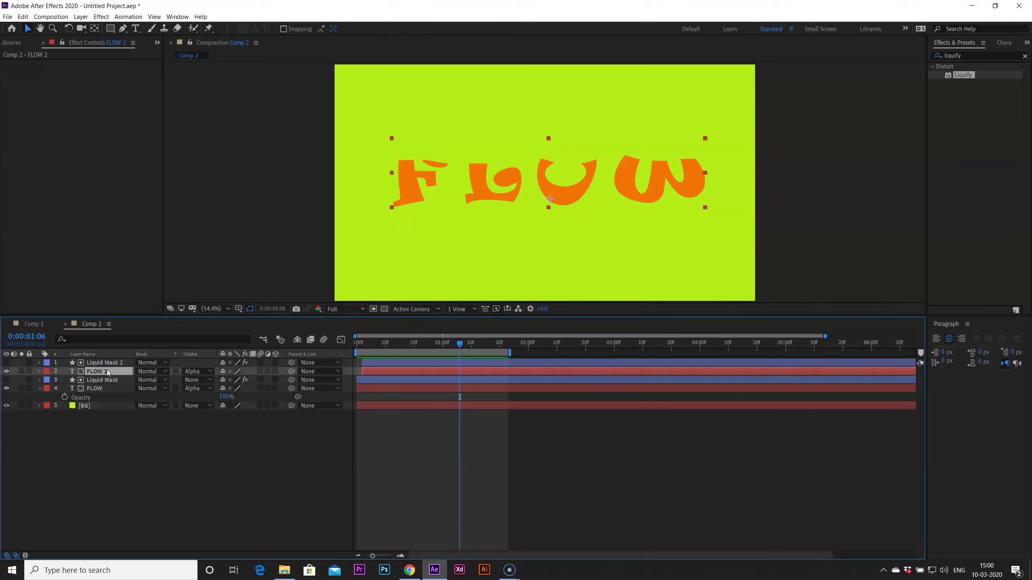
key(t)
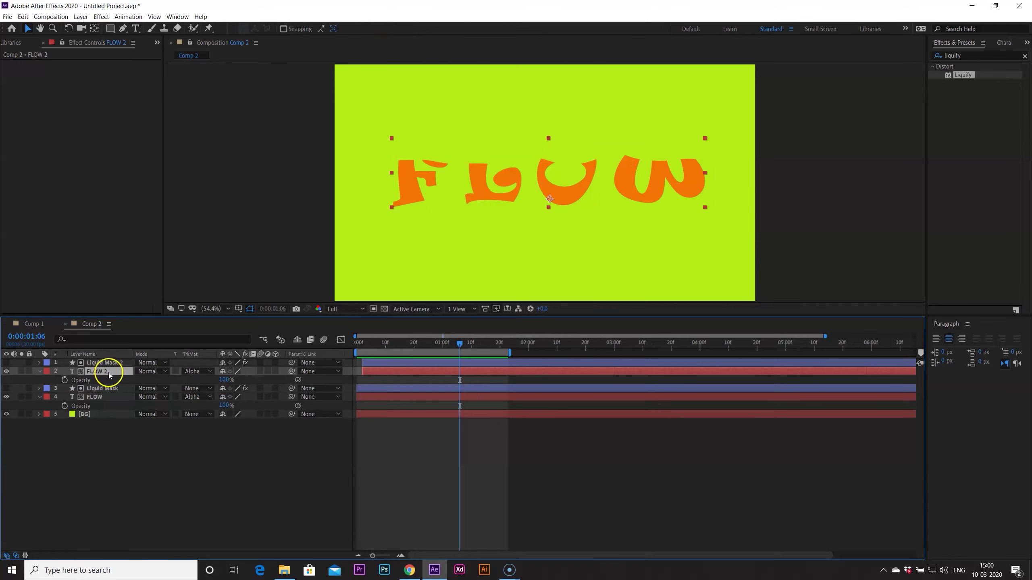
key(t)
click(943, 56)
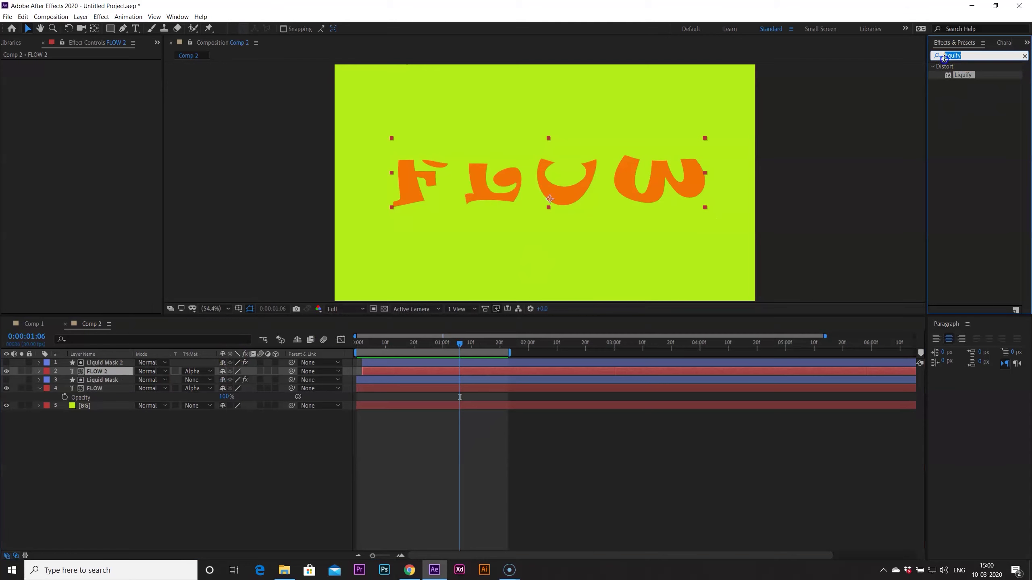
text(drop)
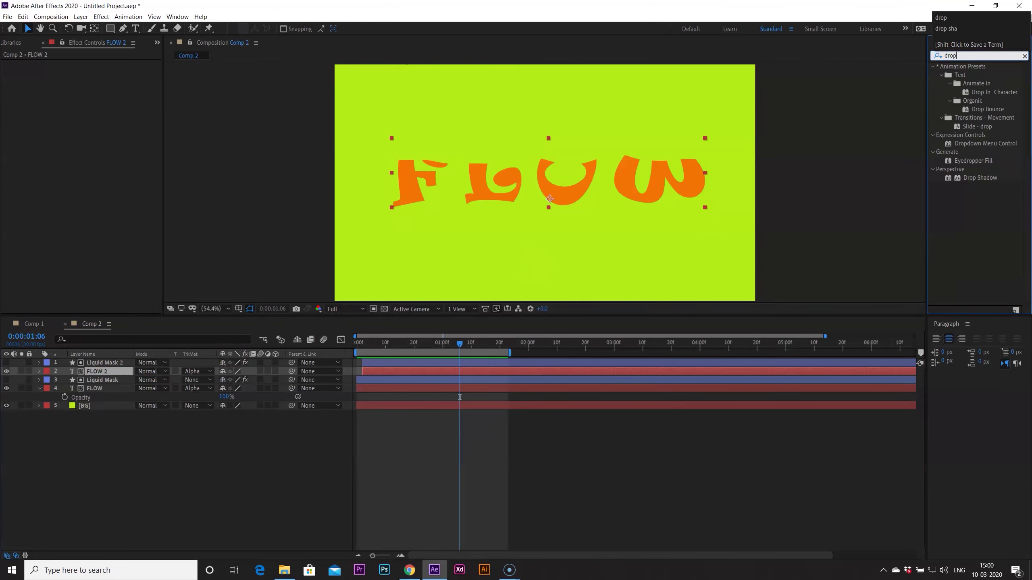
drag(980, 177, 131, 368)
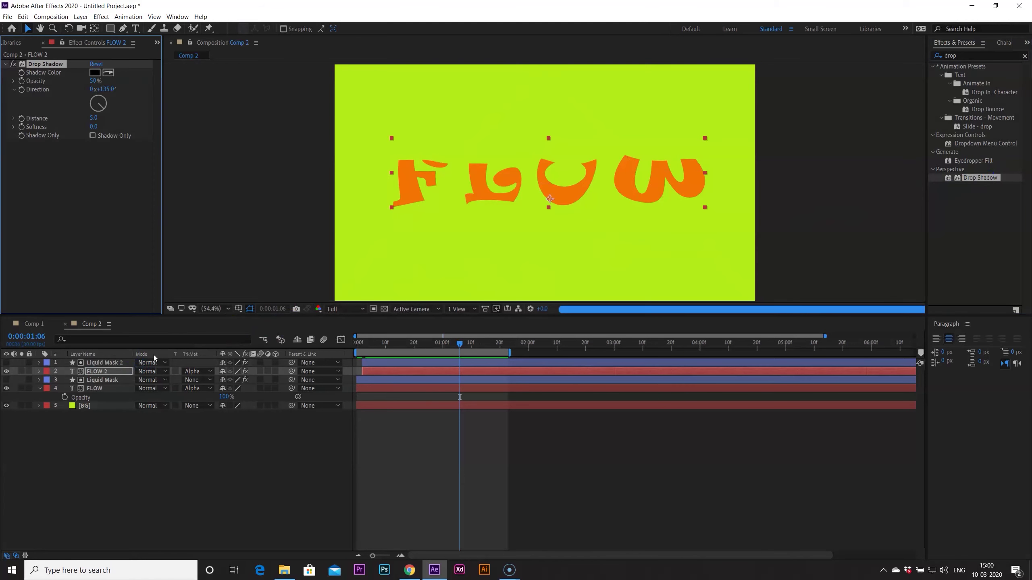
Set FLOW 2's drop shadow to 20% opacity and a distance of 25
click(95, 81)
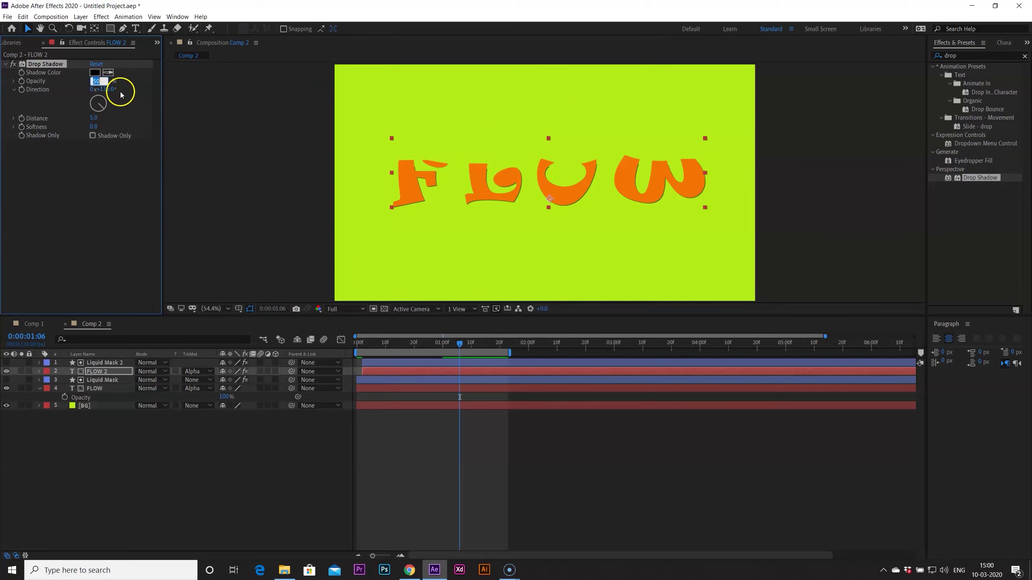
click(114, 161)
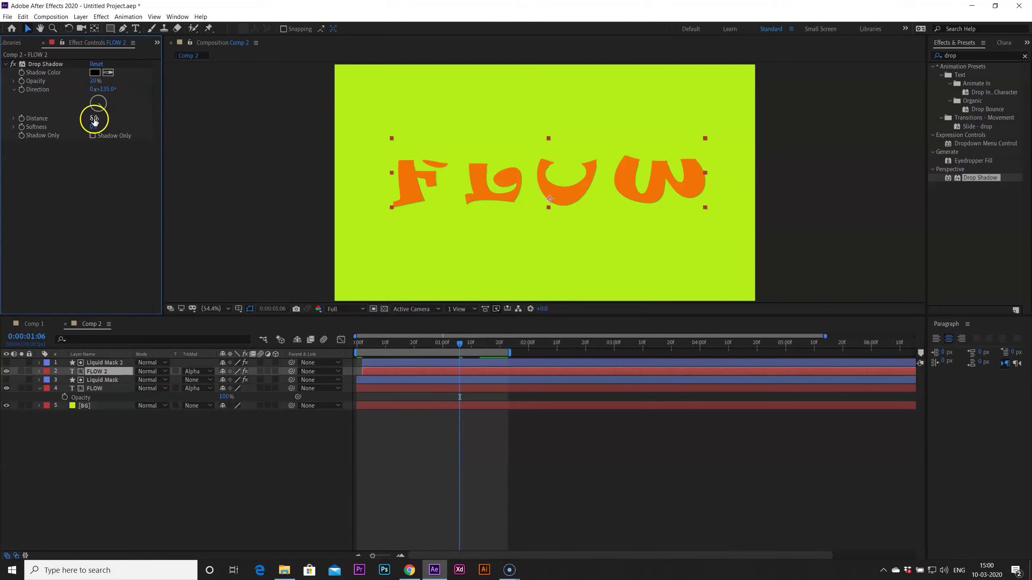
click(127, 201)
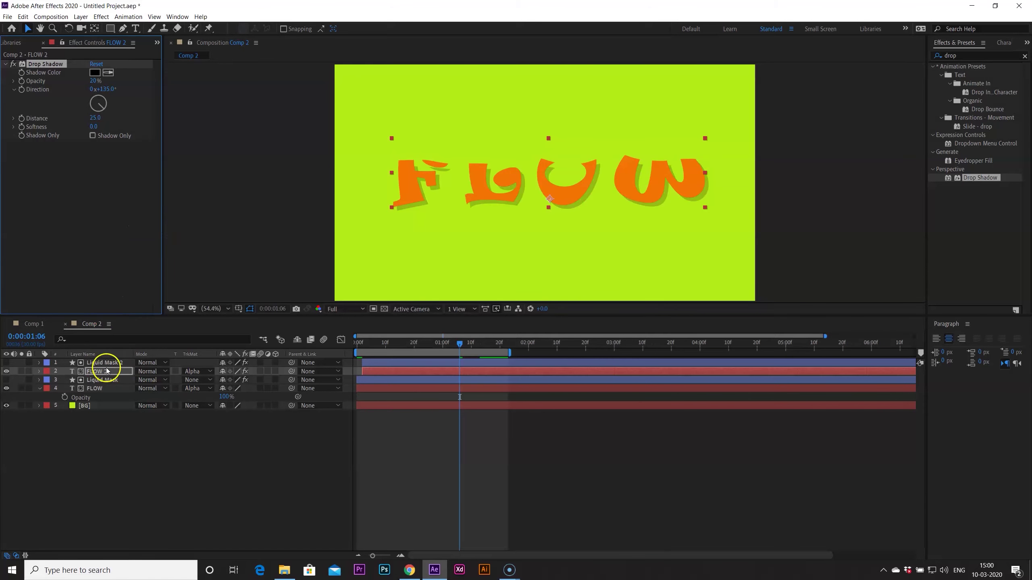
Copy the Drop Shadow effect from FLOW 2 to the FLOW layer and preview the animation from 0:00:00:00
click(113, 389)
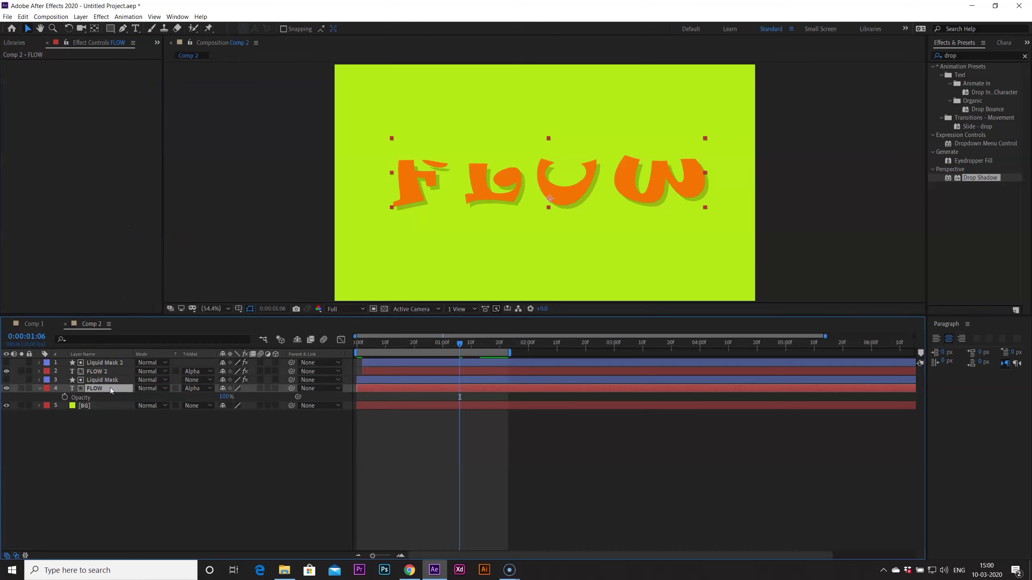
click(97, 371)
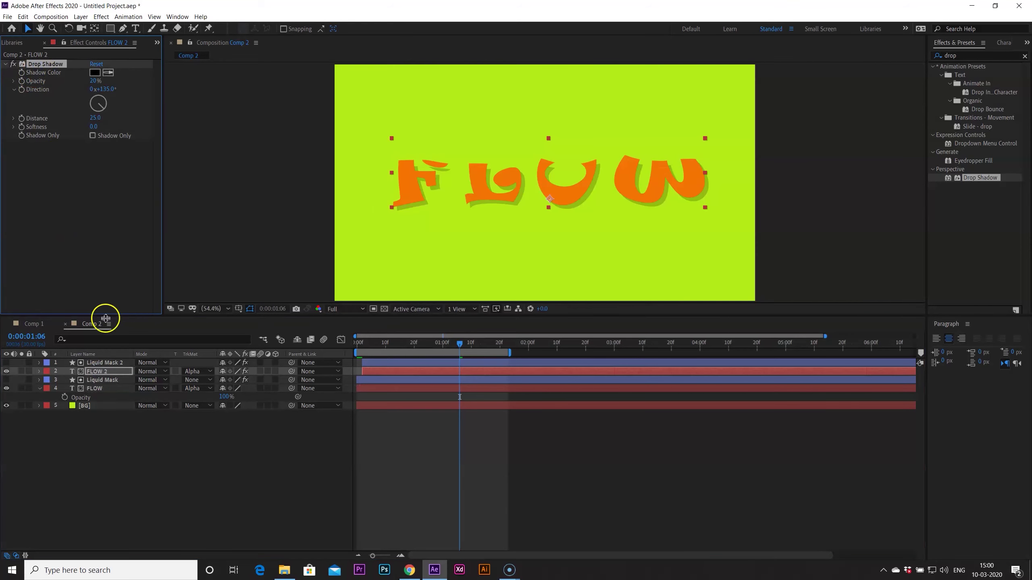
click(96, 388)
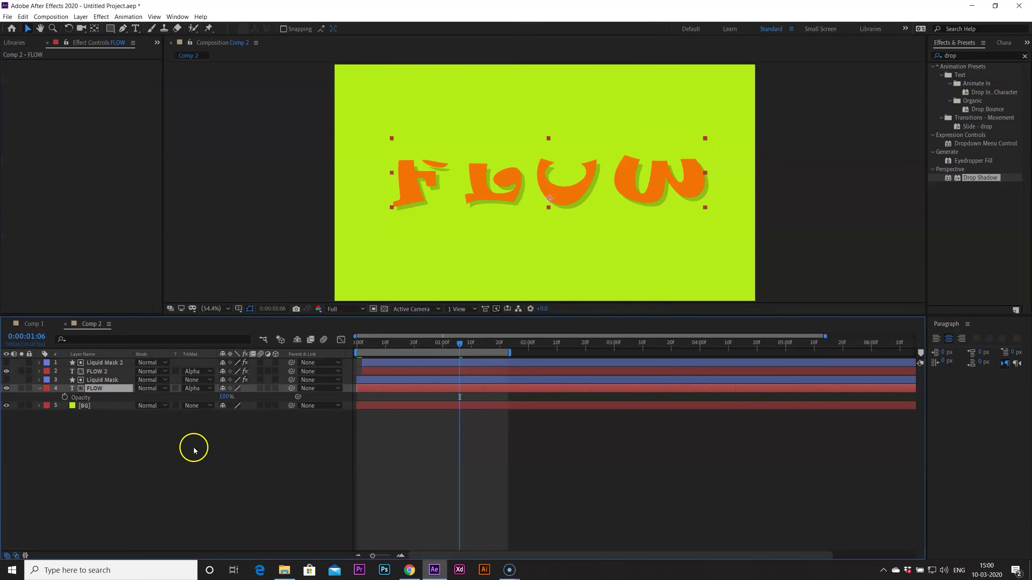
key(ctrl+v)
drag(461, 345, 275, 356)
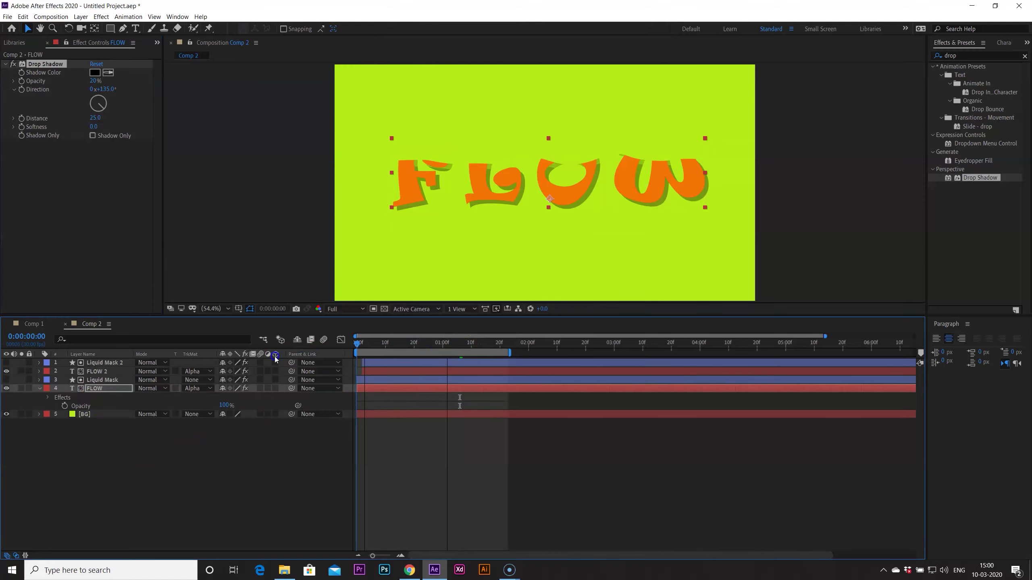
key(space)
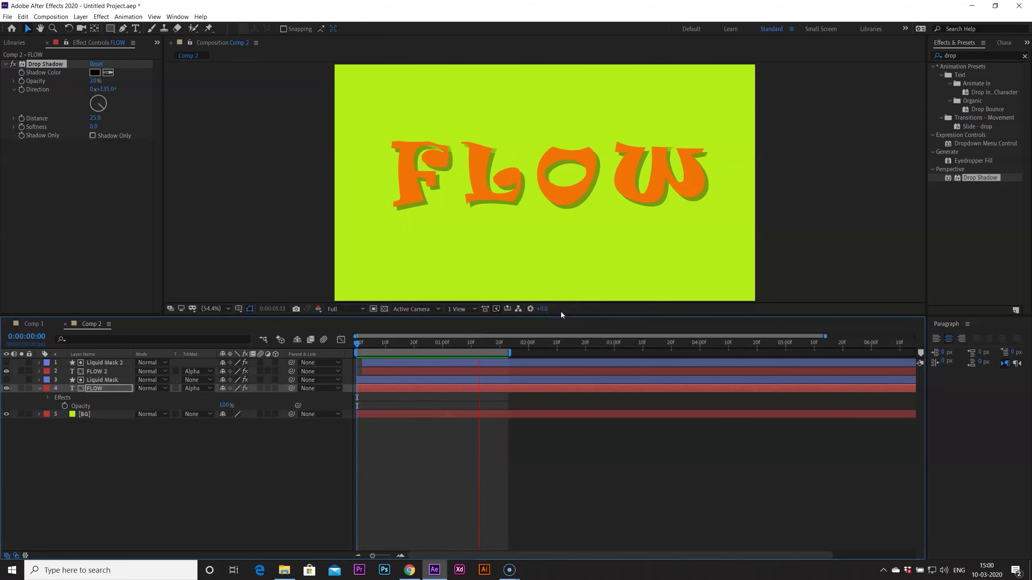
Check the droplet layer and its keyframes in Comp 1, then return to Comp 2 and scrub through the text fill
click(492, 351)
click(499, 343)
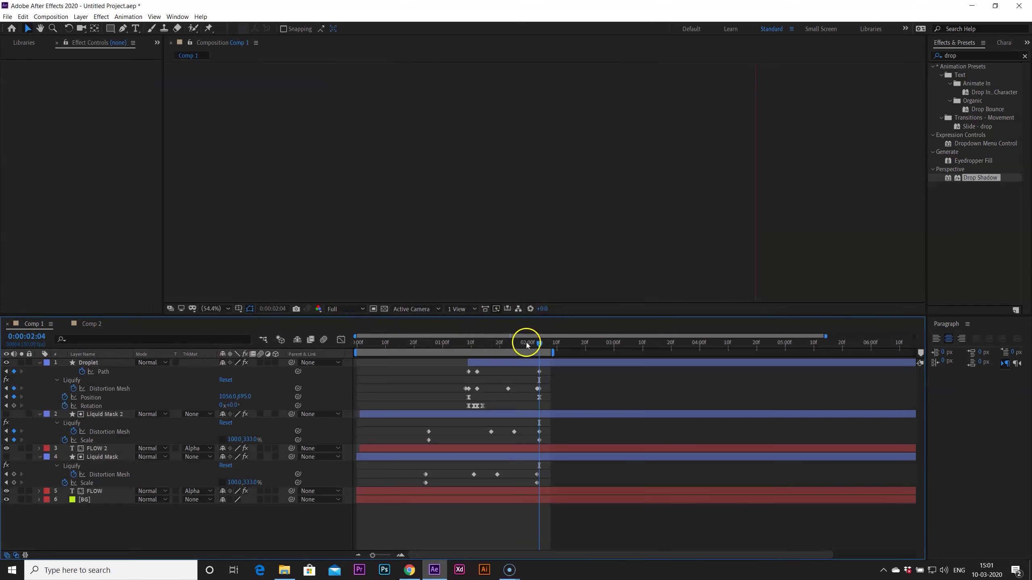
click(92, 325)
drag(500, 344, 452, 352)
click(308, 436)
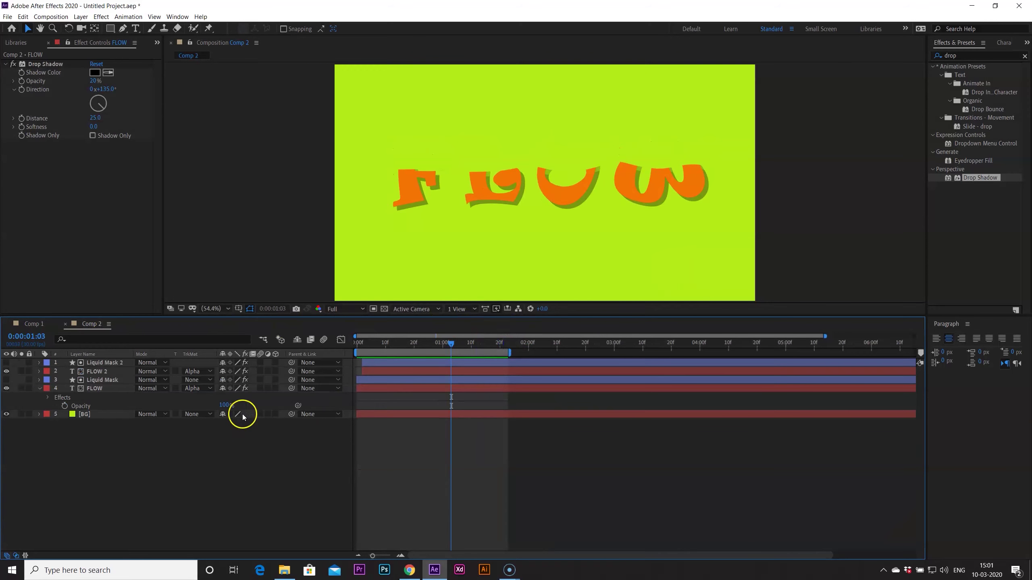
drag(452, 344, 489, 348)
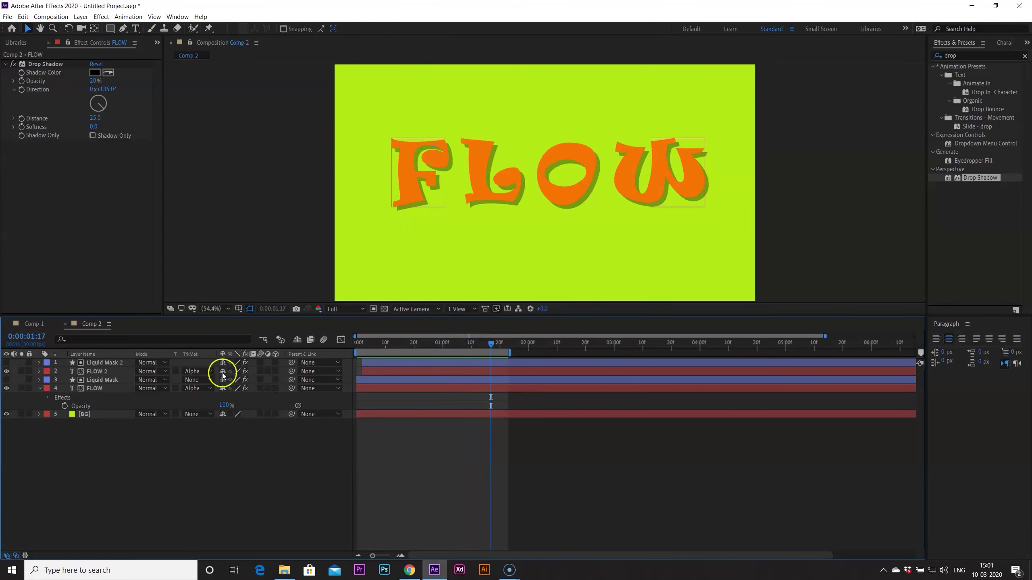
Collapse the FLOW layer's properties and hide FLOW 2 while keeping FLOW visible
click(40, 388)
drag(5, 372, 7, 388)
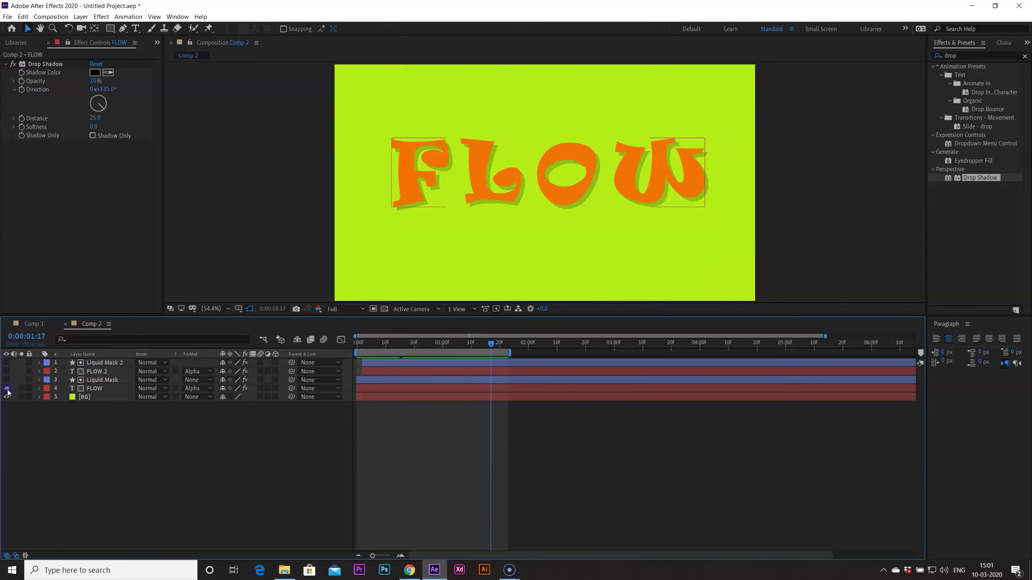
click(6, 388)
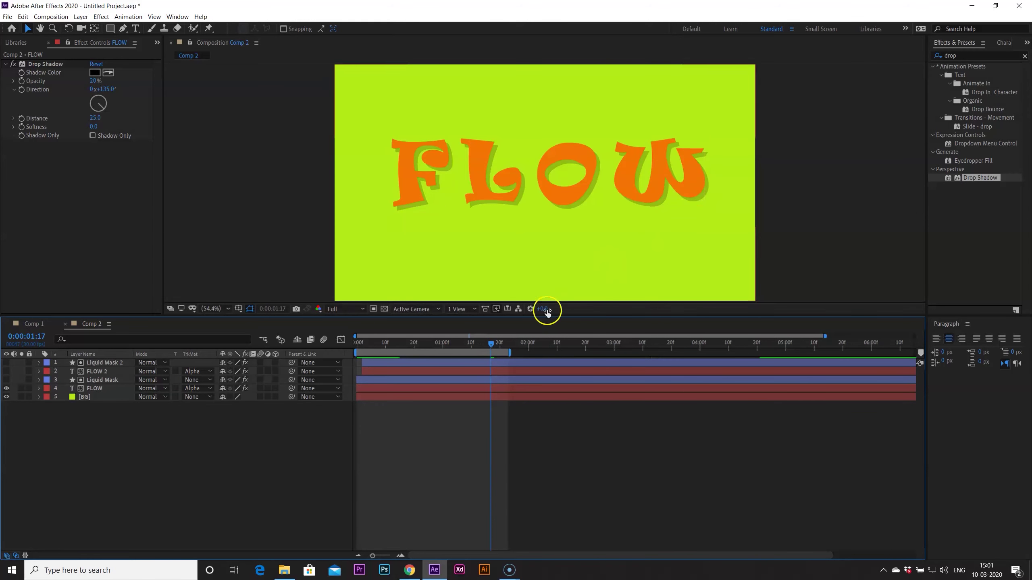
At 0:00:00:28, draw a closed orange teardrop shape with the Pen tool, hanging from the W's outer curve
drag(482, 343, 436, 351)
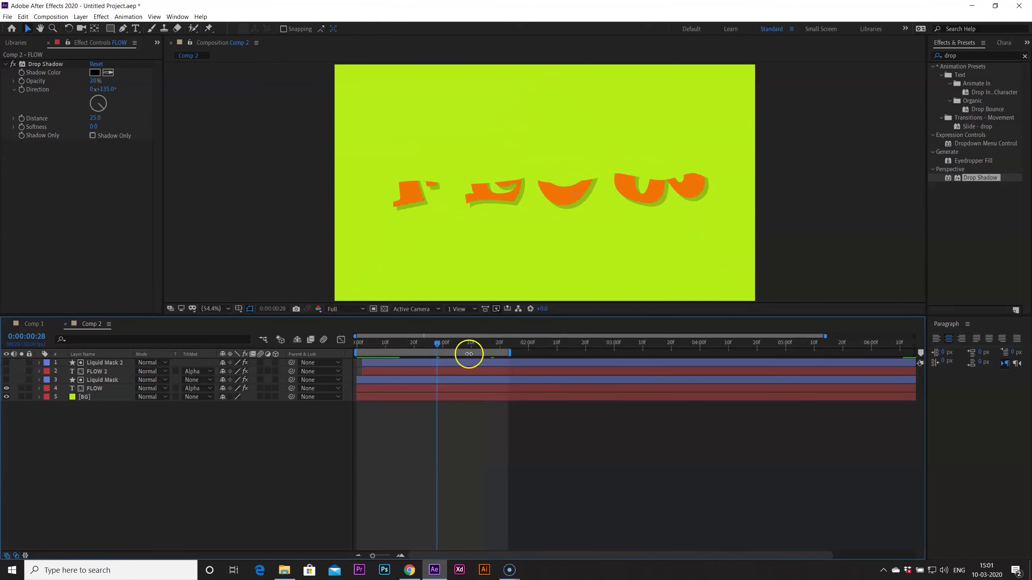
click(122, 28)
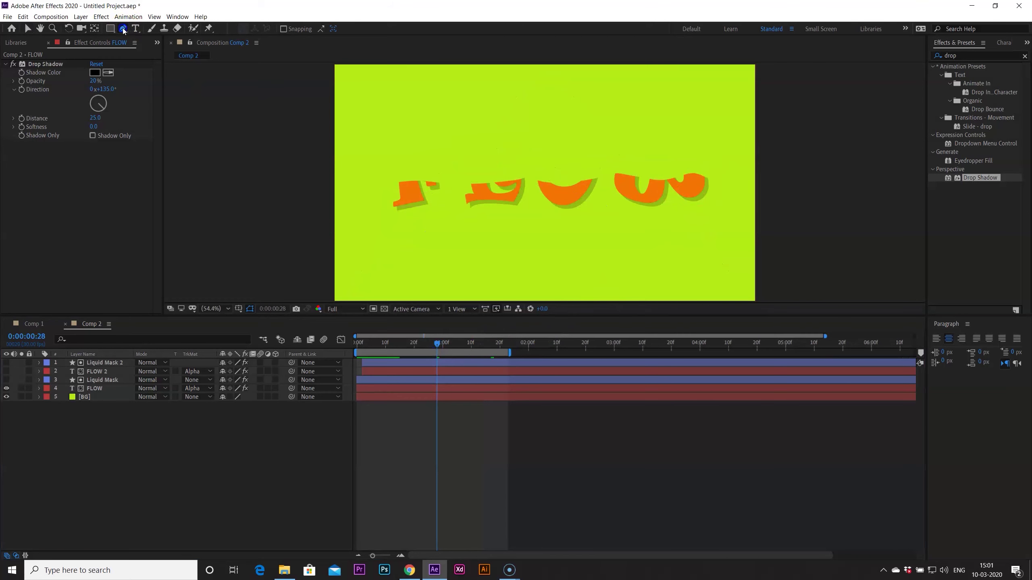
click(693, 186)
drag(690, 212, 727, 203)
click(695, 185)
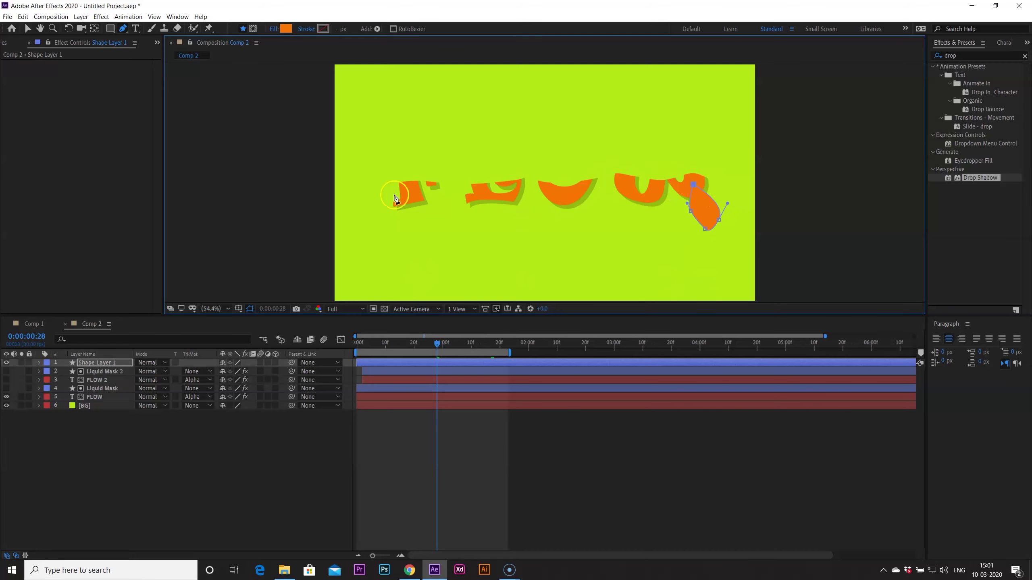
Trim the new shape layer to start at 0:00:00:28 and hide the FLOW text layer
click(28, 29)
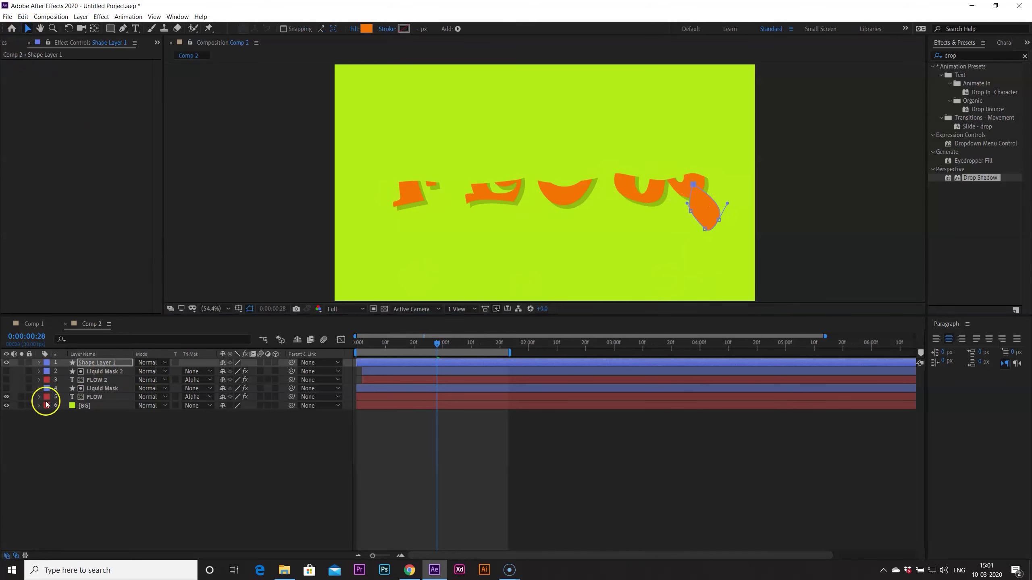
drag(357, 363, 409, 360)
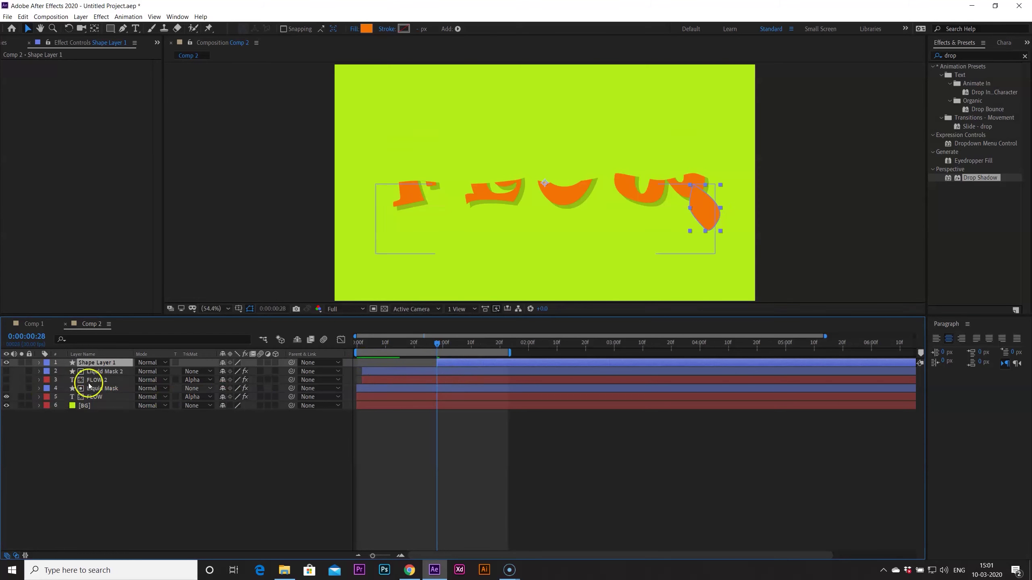
click(6, 397)
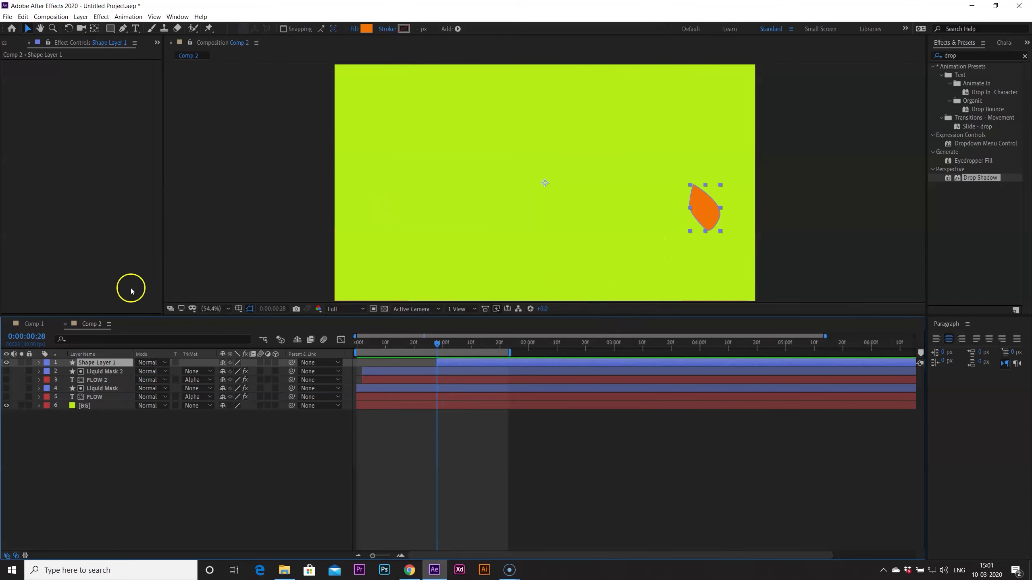
Rename the shape layer as droplet
click(100, 362)
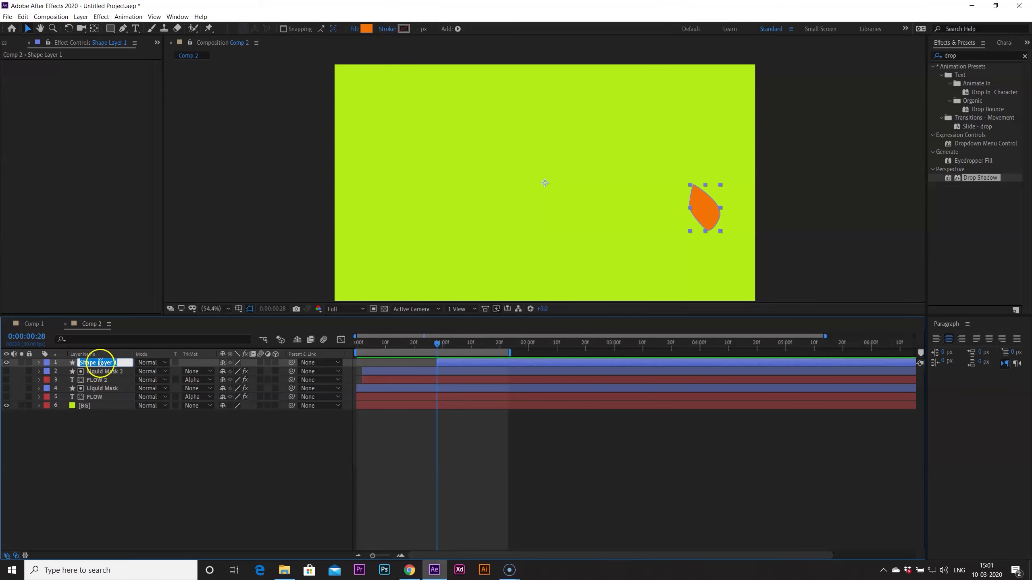
click(144, 455)
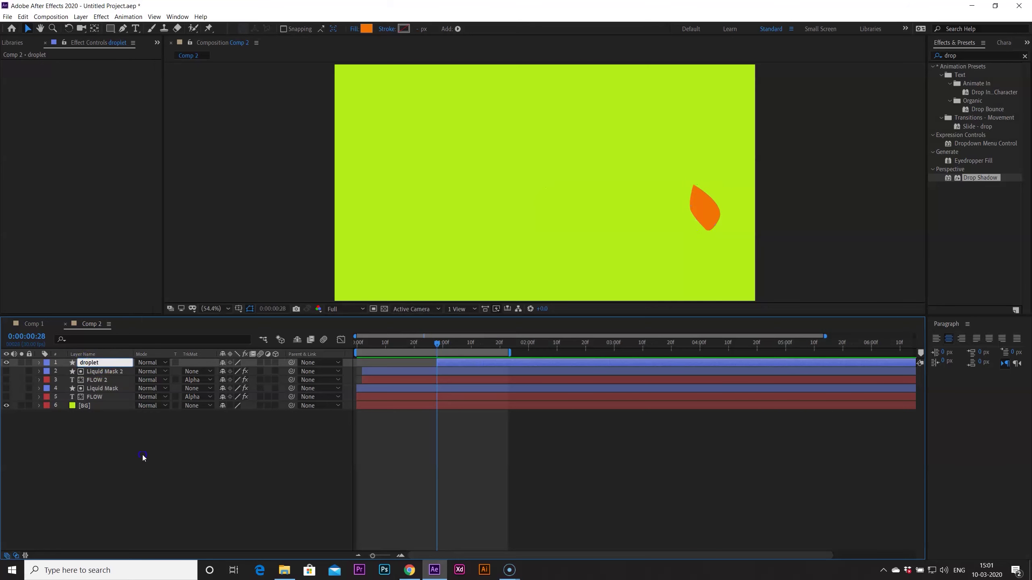
click(102, 363)
Reveal the droplet's Path 1 and adjust its lower curve handles to make the base rounder
click(39, 363)
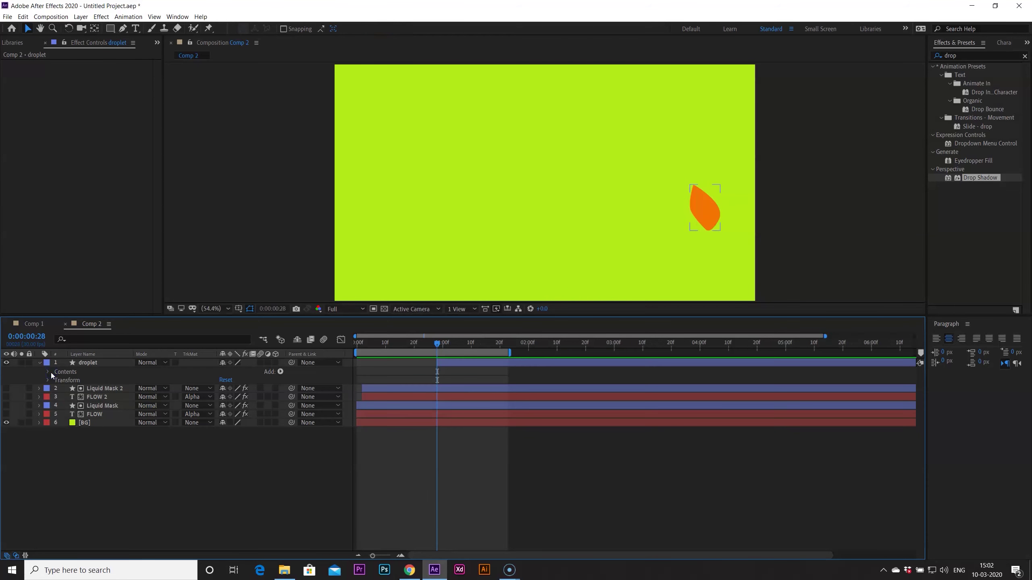
click(46, 372)
click(57, 381)
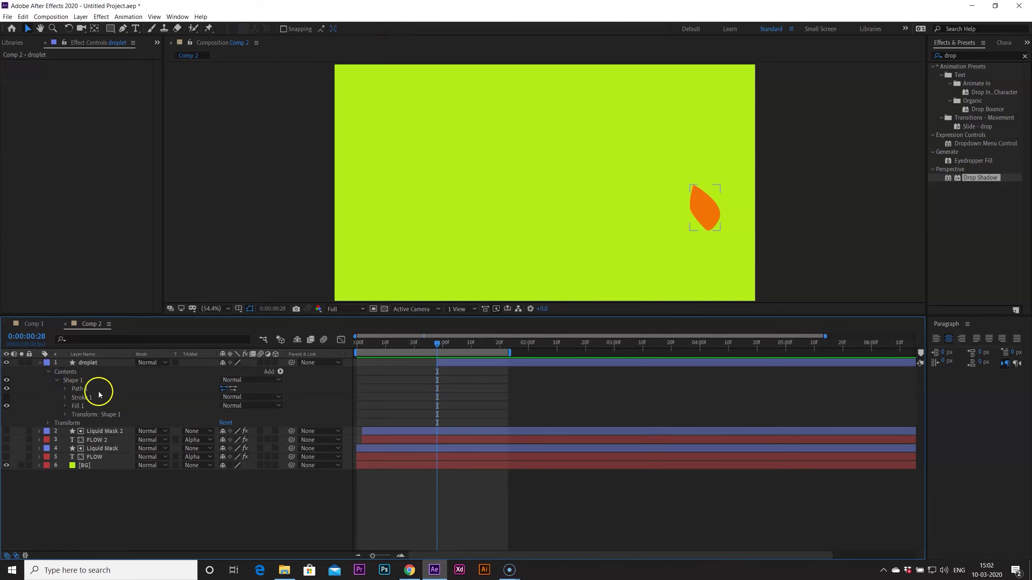
click(66, 388)
click(127, 387)
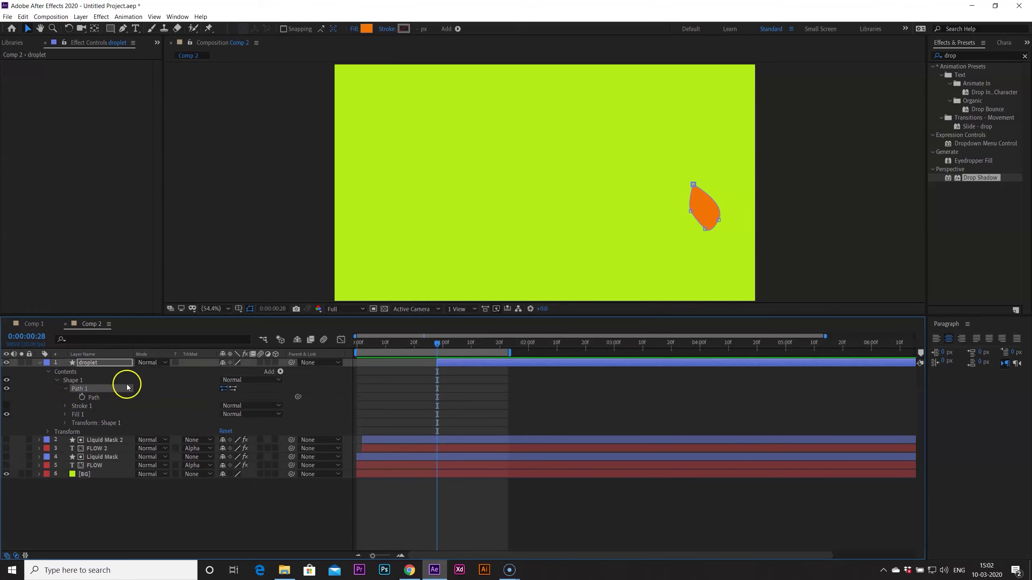
click(707, 231)
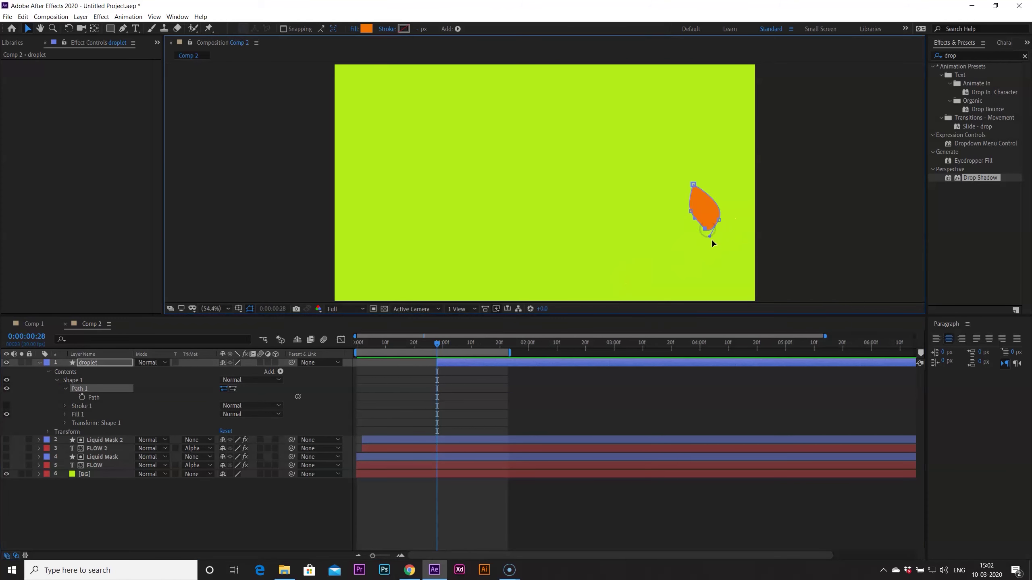
drag(710, 237, 715, 230)
click(706, 230)
click(695, 224)
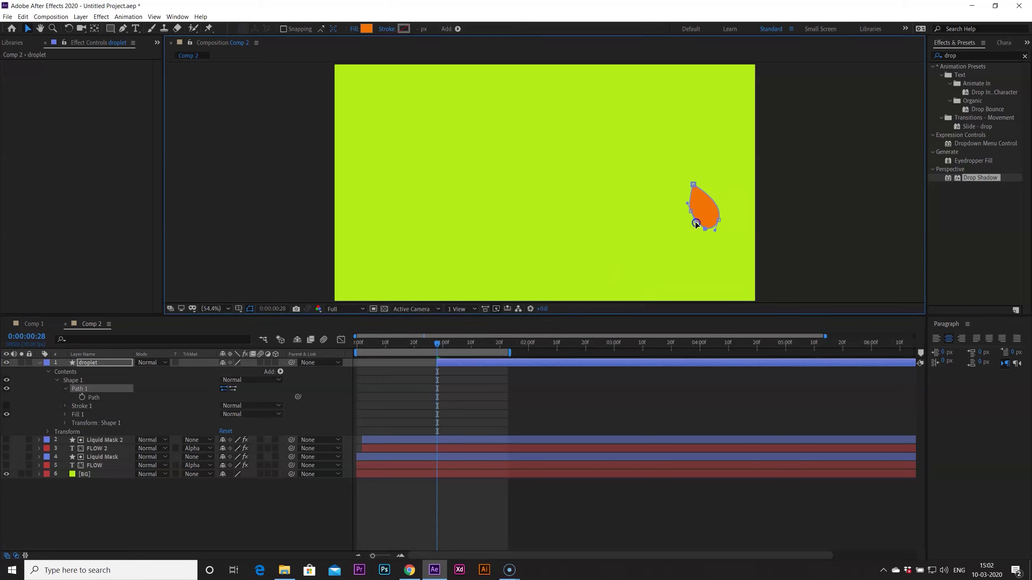
drag(695, 235, 694, 234)
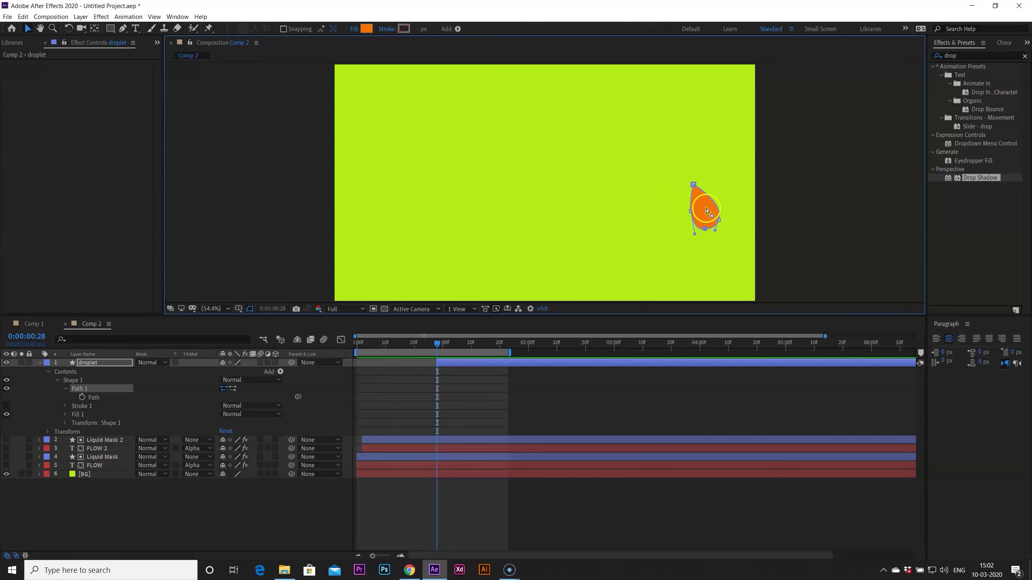
Set starting keyframes for the droplet's Path and Position at 0:00:00:28
click(96, 362)
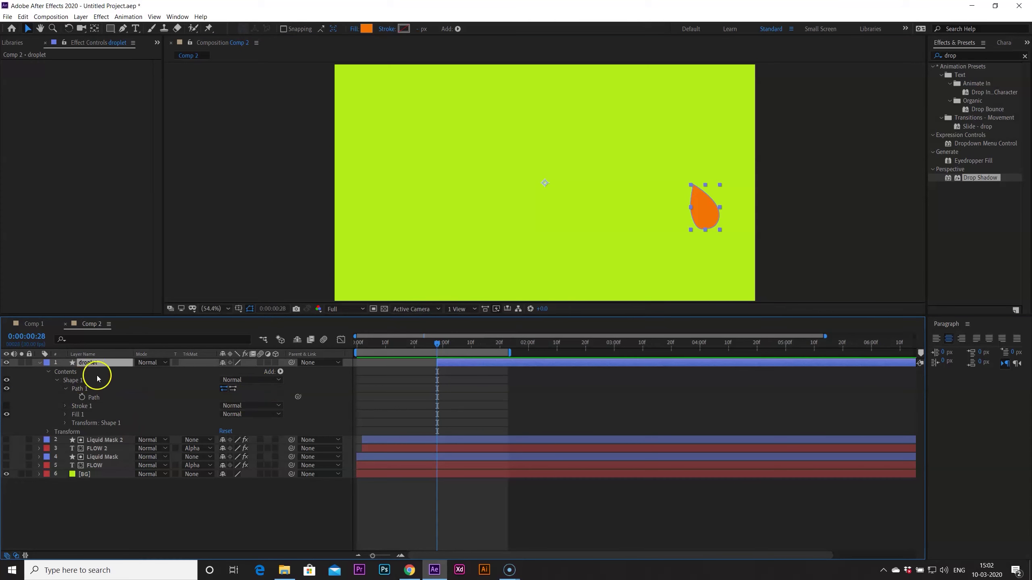
click(82, 397)
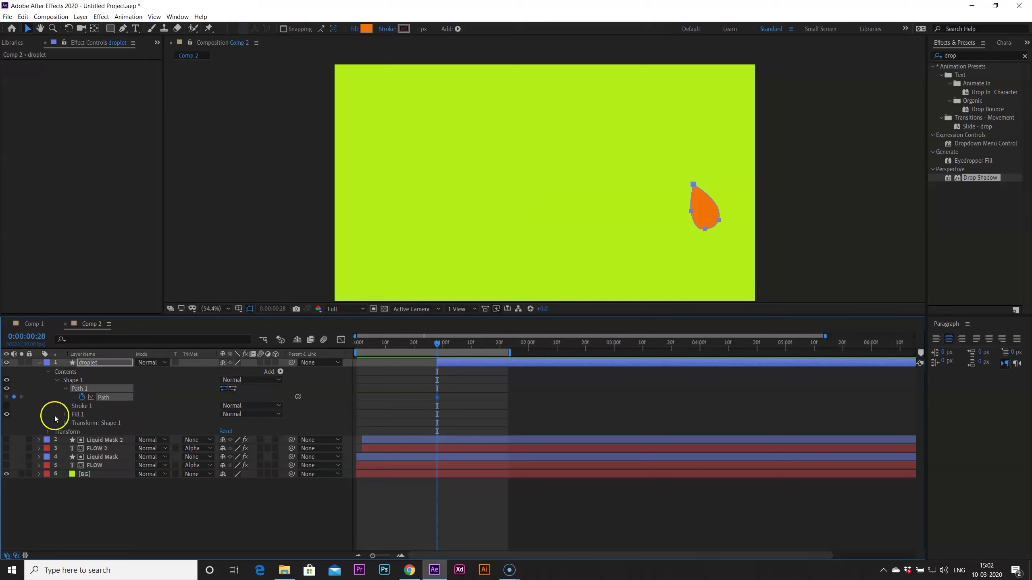
click(49, 432)
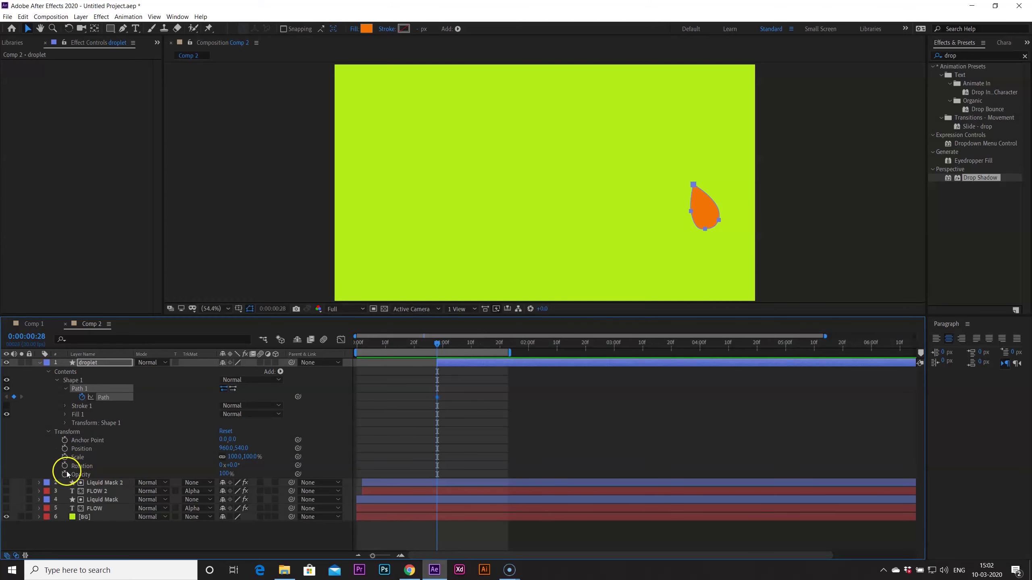
click(64, 449)
Animate the droplet falling by setting its Position to 960.0, 738.0 at 0:00:01:22
drag(437, 345, 505, 349)
click(465, 414)
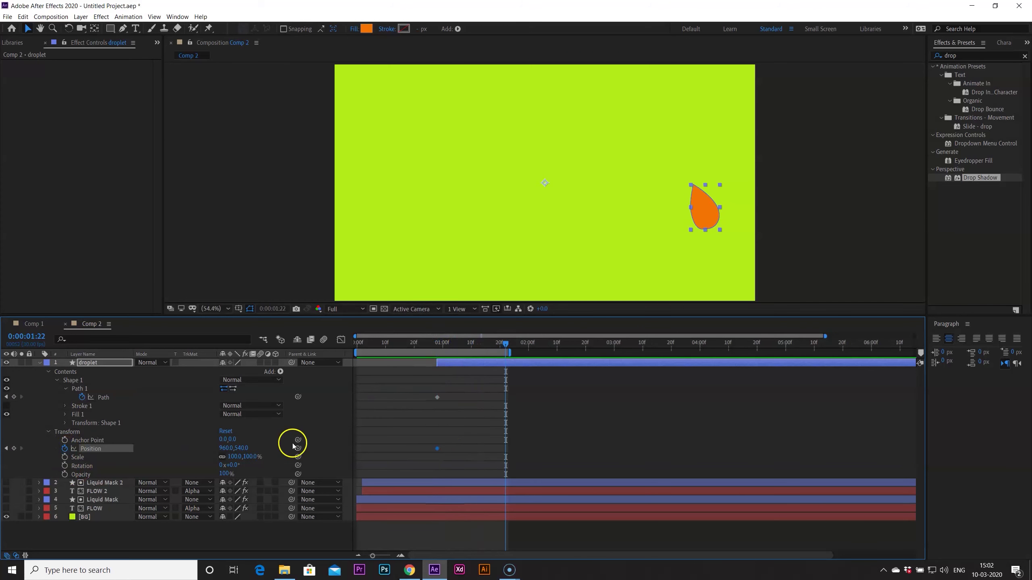
drag(243, 448, 346, 445)
click(135, 412)
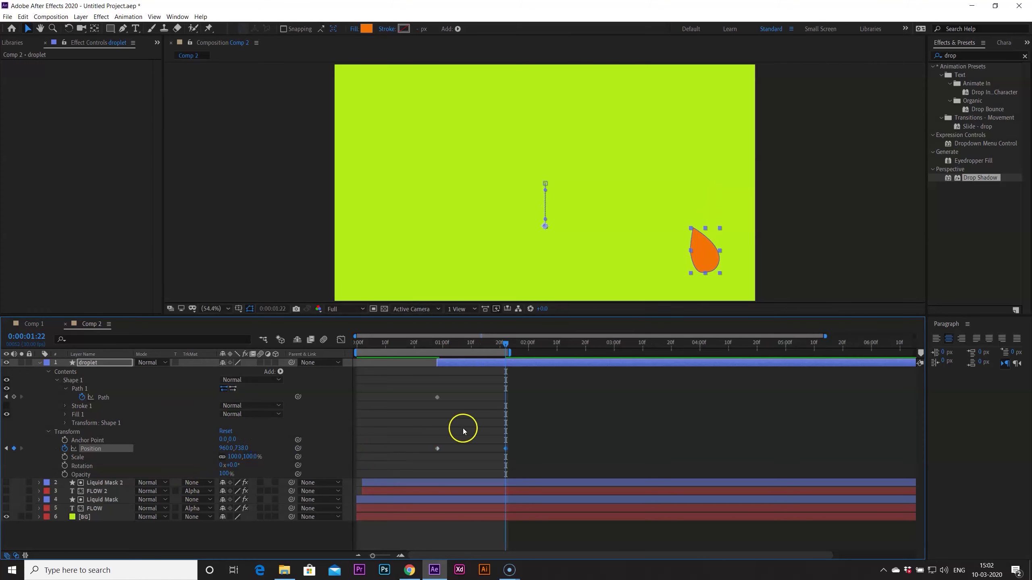
At 0:00:01:05, free-transform the droplet's whole path and nudge it slightly upward to create a Path keyframe
drag(490, 349, 458, 368)
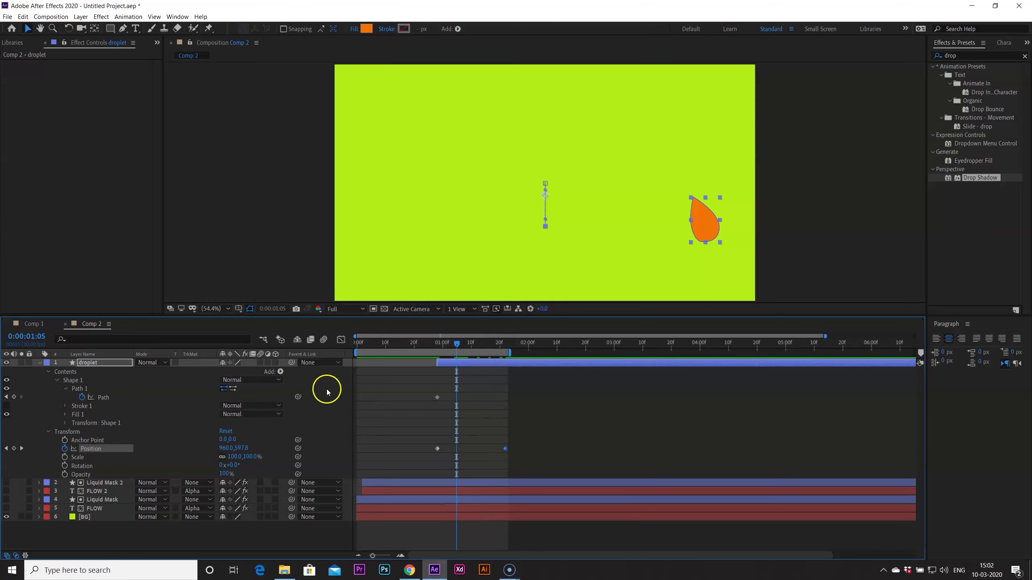
click(103, 399)
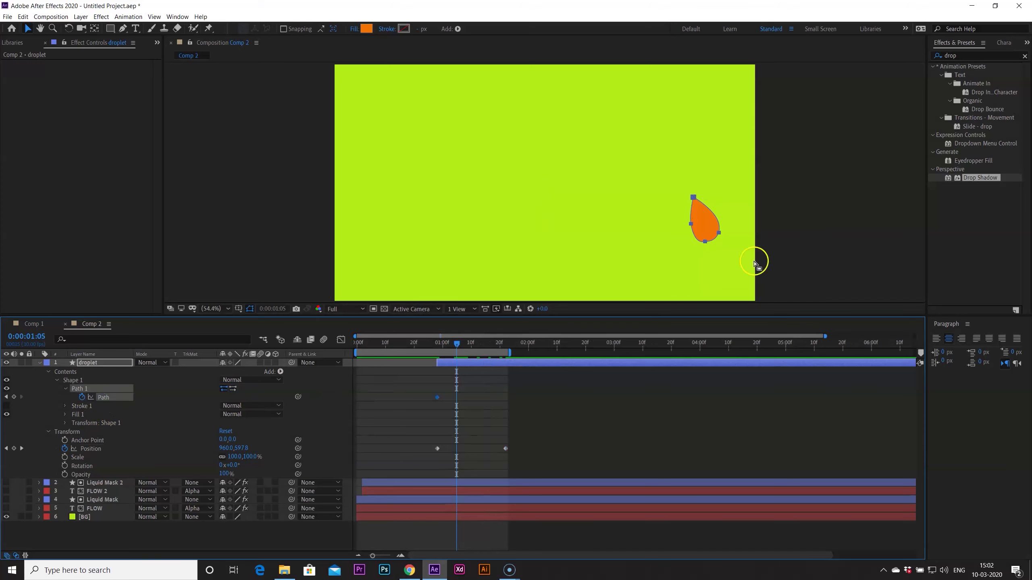
double_click(705, 243)
drag(705, 243, 705, 241)
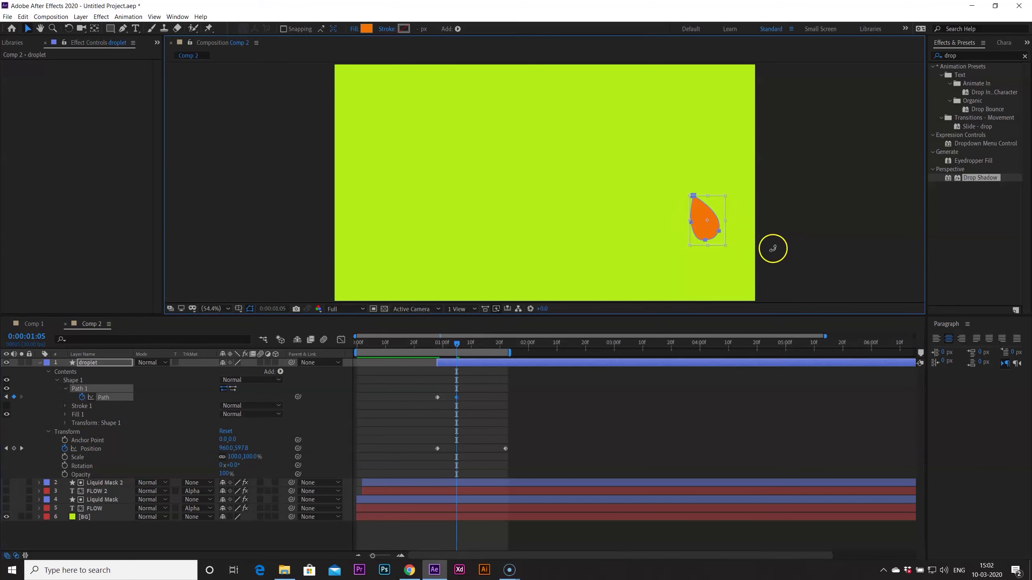
Stretch the droplet's path downward at 0:00:01:05 to make a longer drop
scroll(734, 252, up, 5)
key(h)
drag(802, 214, 514, 138)
drag(766, 250, 538, 133)
key(v)
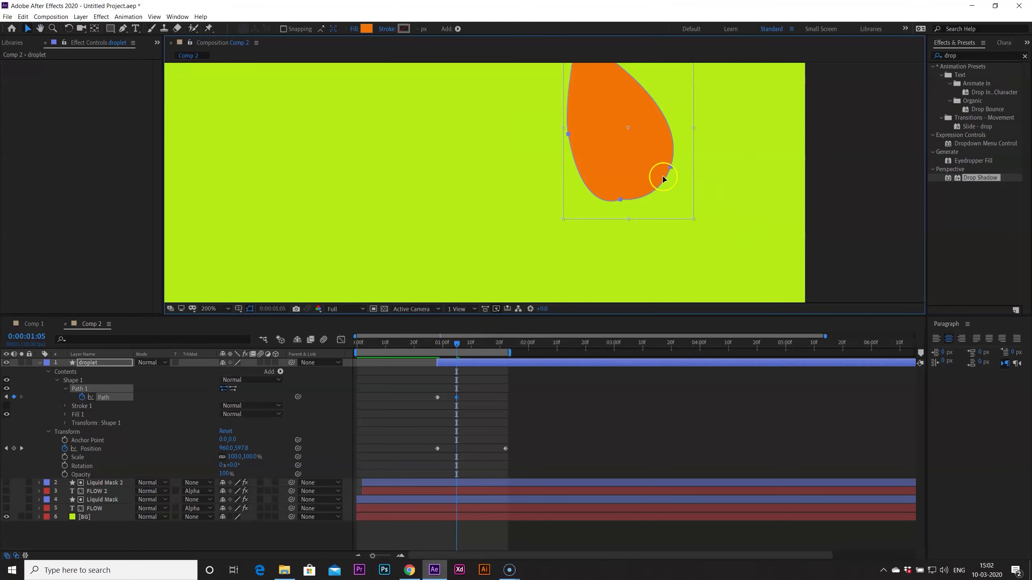
key(Escape)
scroll(559, 167, down, 1)
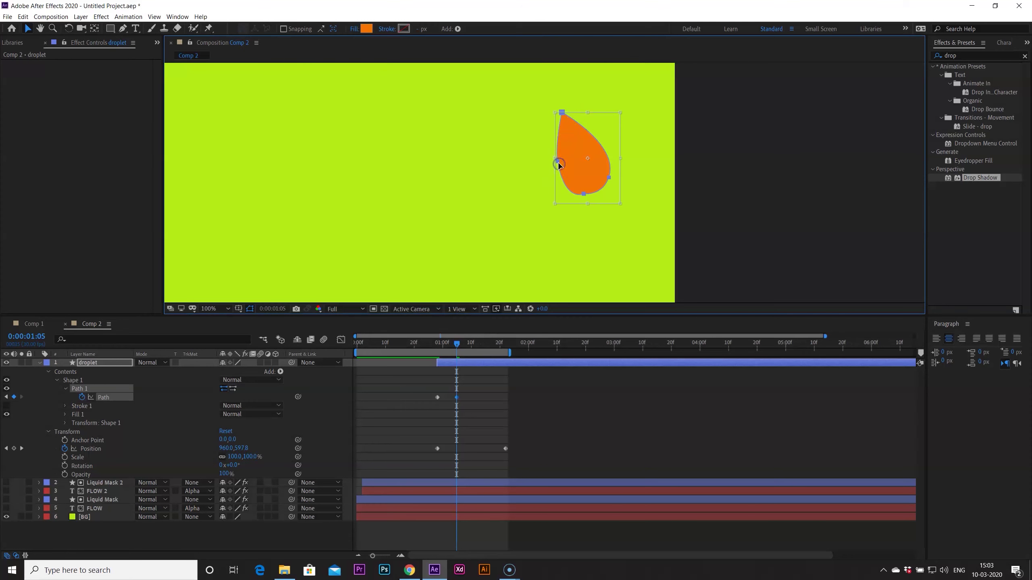
drag(588, 204, 585, 240)
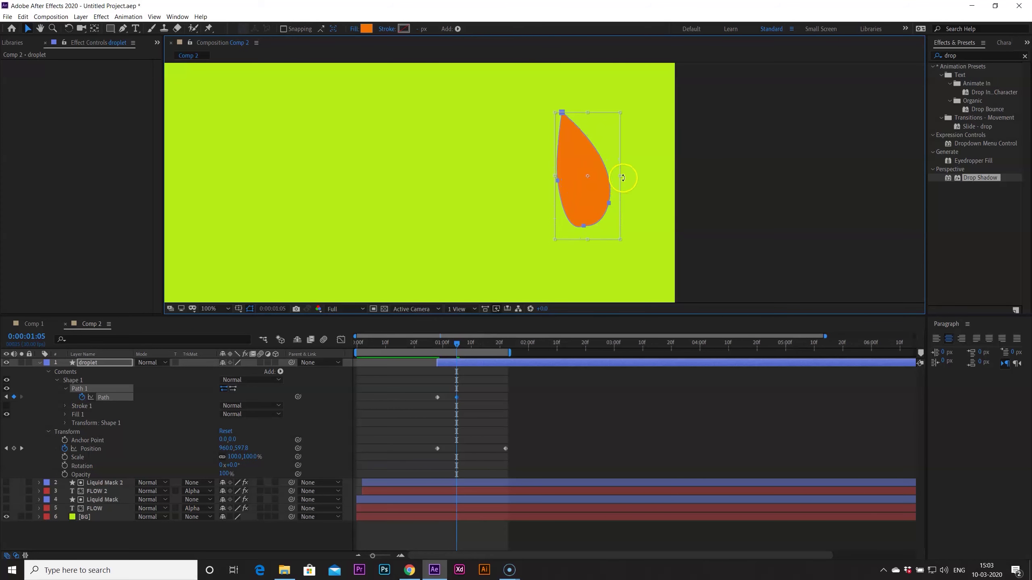
Narrow the droplet's path horizontally at 0:00:01:05 and finish the free transform
drag(619, 178, 611, 178)
click(575, 141)
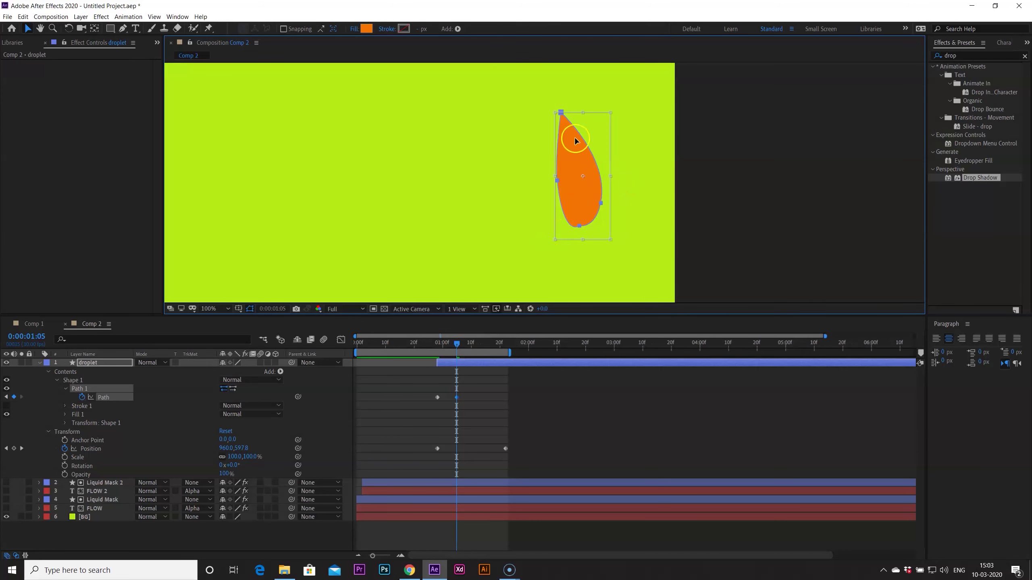
At 0:00:01:22, flatten the droplet's path into a squashed, wide shape and nudge it slightly into place
drag(457, 344, 506, 346)
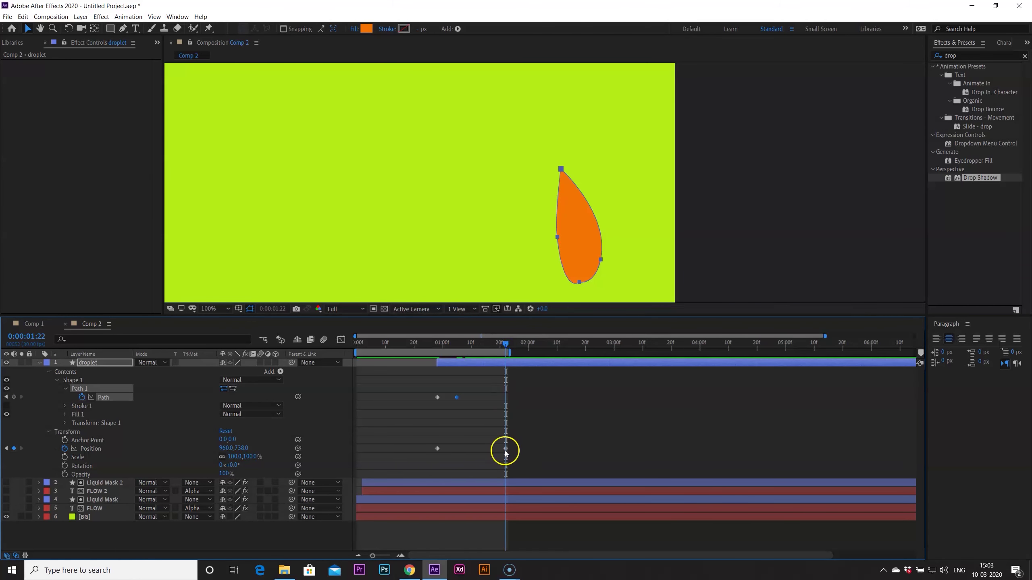
drag(561, 169, 526, 241)
click(610, 243)
mouse_move(615, 241)
mouse_down()
mouse_move(582, 270)
mouse_move(615, 249)
mouse_move(613, 259)
mouse_up()
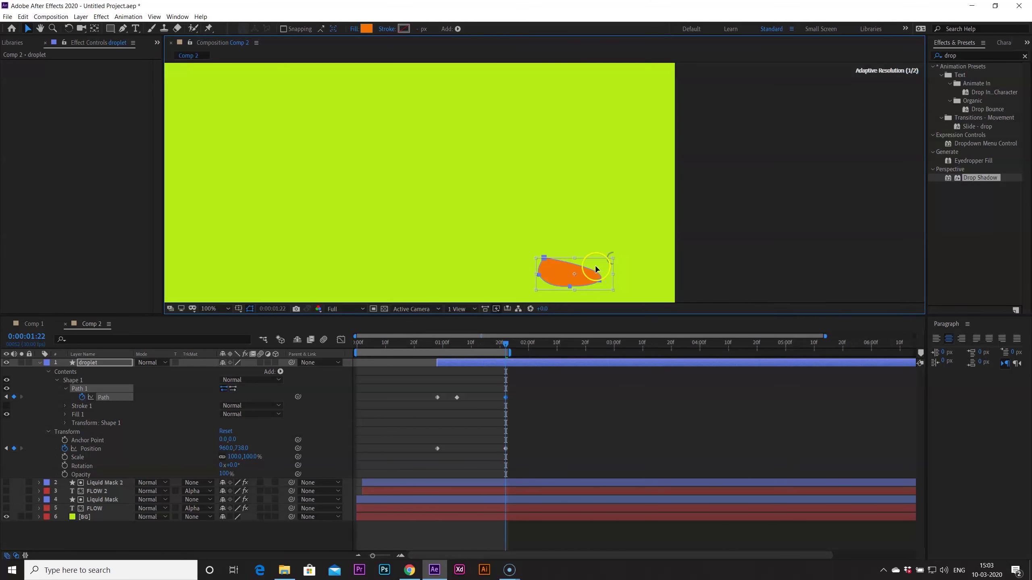
drag(537, 260, 547, 255)
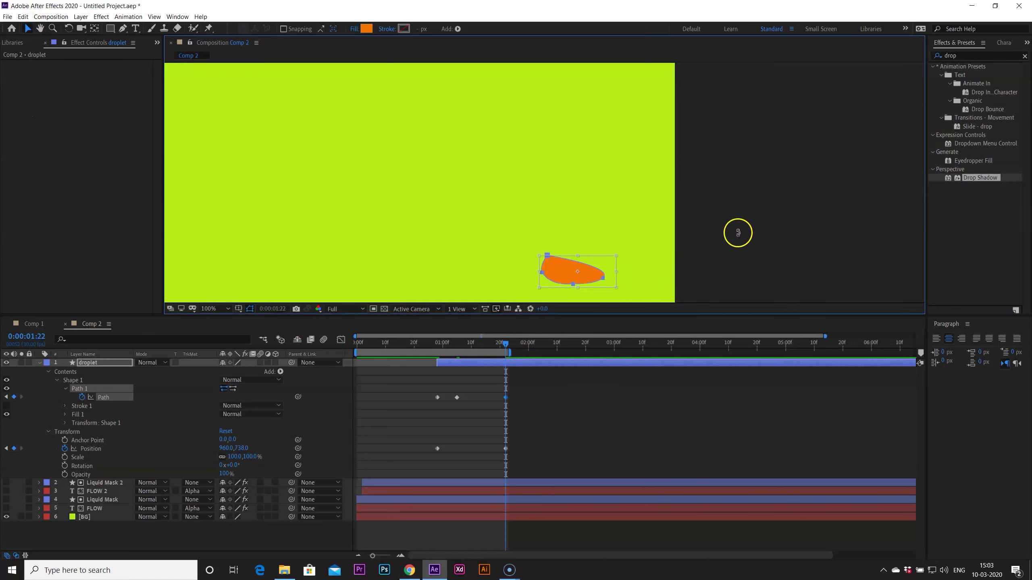
Preview the droplet's fall and shape change with the whole composition in view
click(108, 233)
click(218, 311)
click(218, 319)
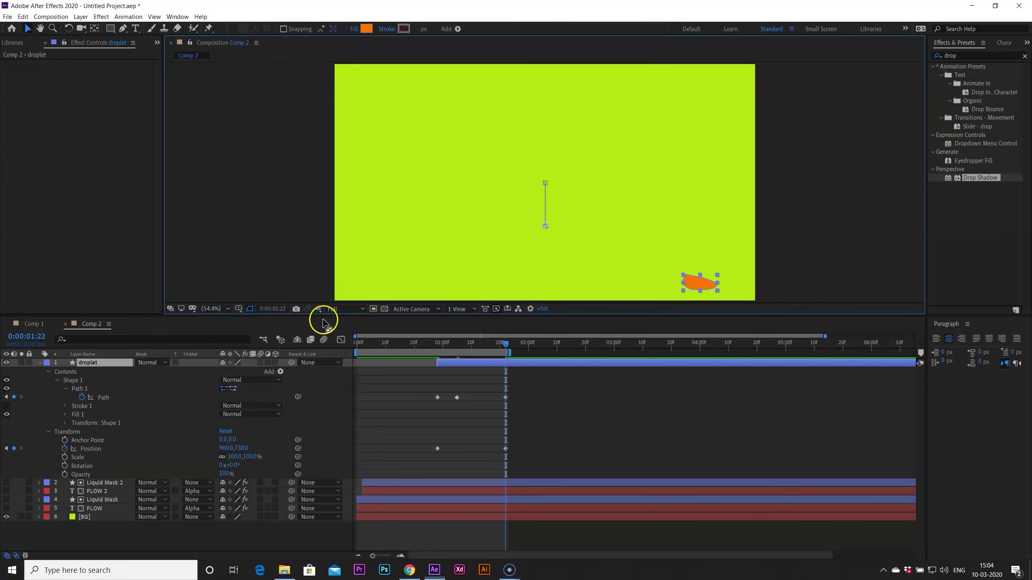
drag(504, 345, 440, 356)
key(space)
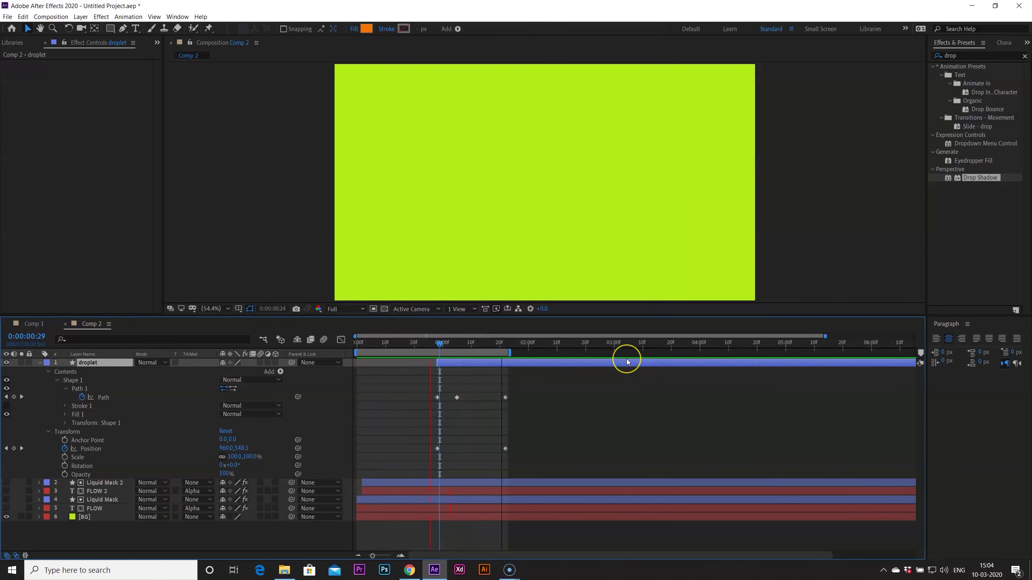
Make the work area run from the composition start to just past 0:00:02:00 and review the droplet's motion
drag(368, 343, 523, 356)
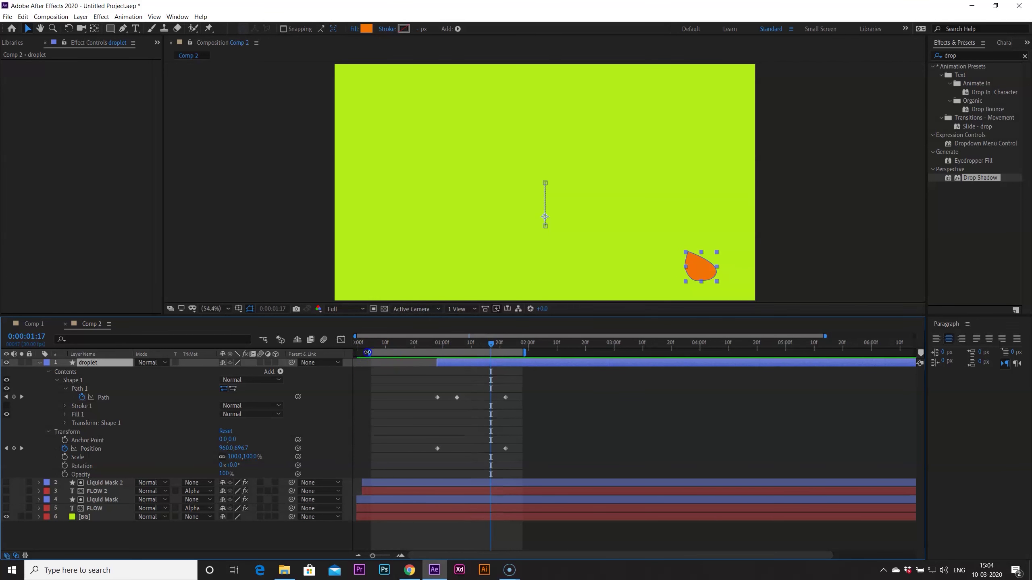
drag(368, 352, 356, 352)
drag(524, 352, 350, 345)
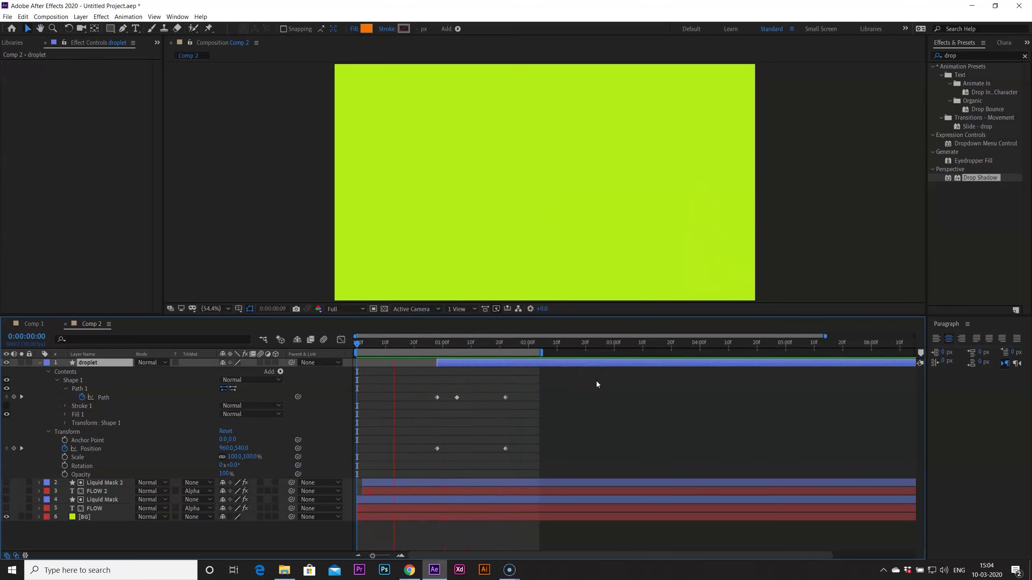
click(497, 344)
drag(500, 348, 451, 345)
click(601, 414)
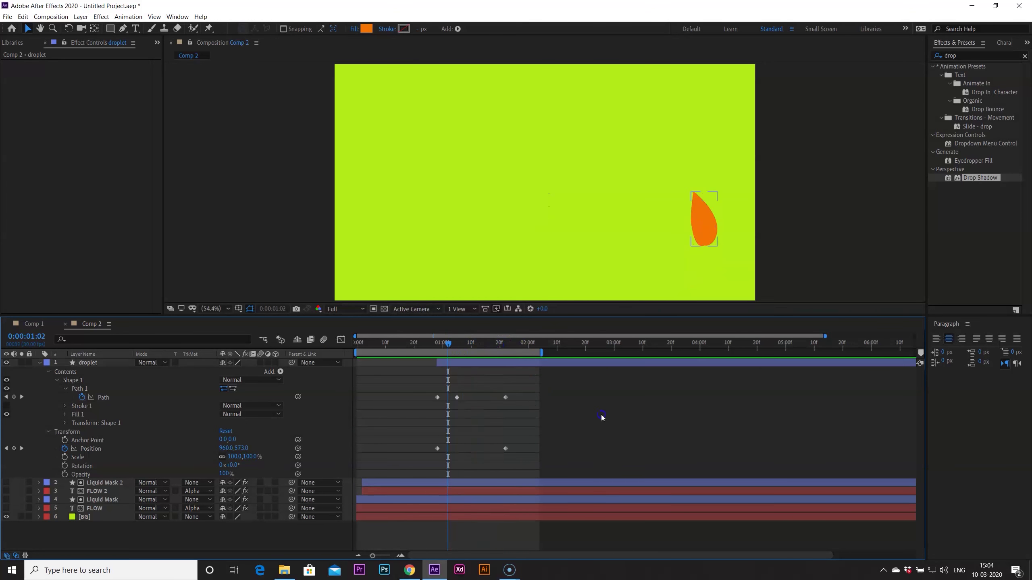
Find the Liquify effect and apply it to the droplet layer
click(118, 362)
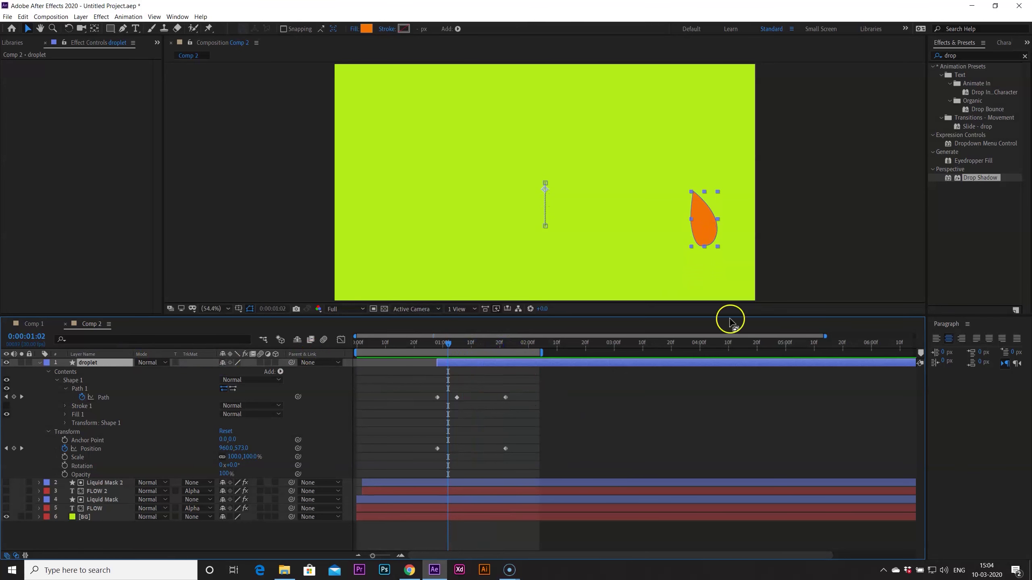
click(979, 56)
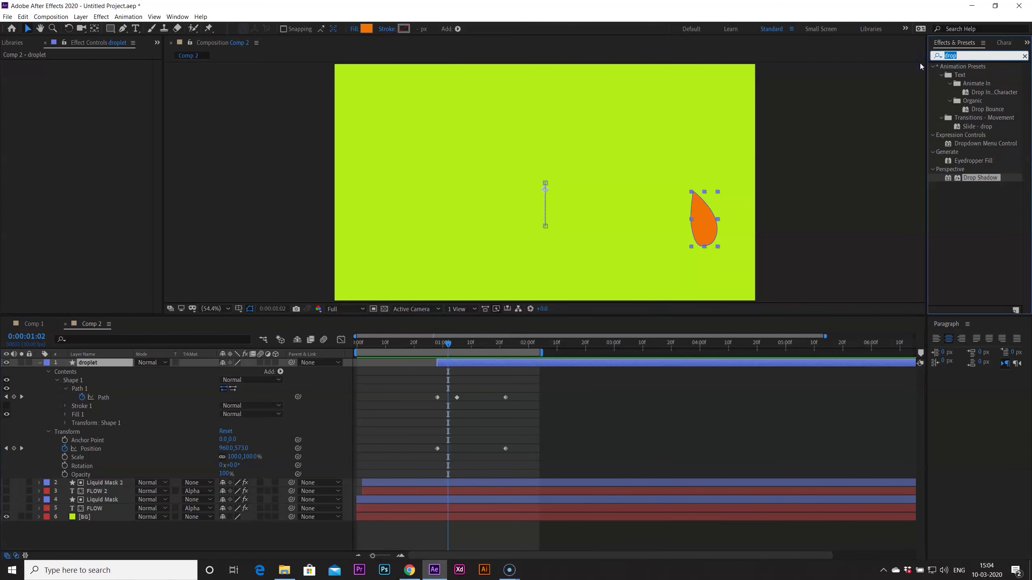
text(liquify)
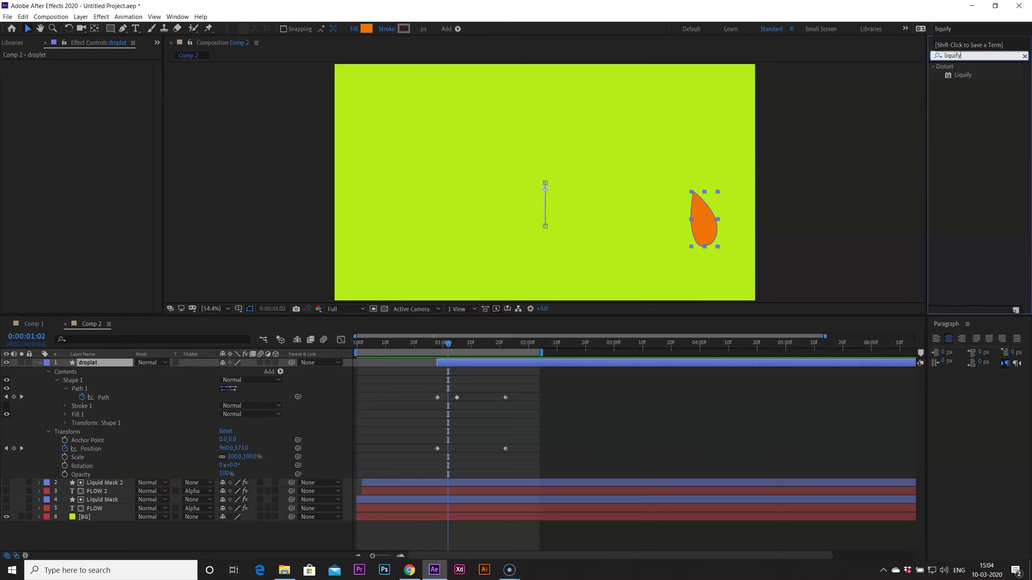
mouse_move(963, 75)
mouse_down()
mouse_move(374, 355)
mouse_move(103, 410)
mouse_move(103, 364)
mouse_up()
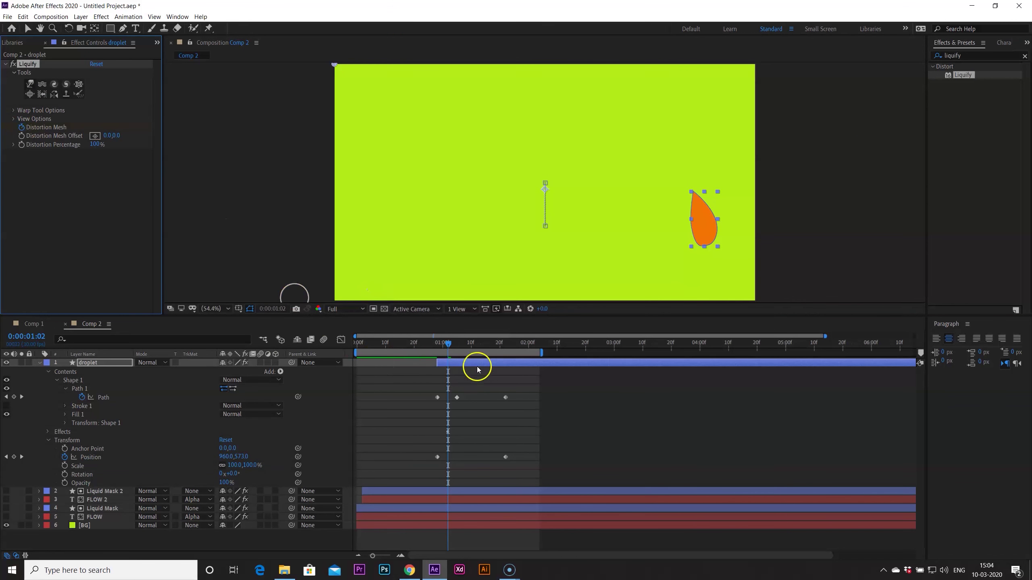
Set Liquify's Warp tool to brush size 38 and brush pressure 54, with the current time at 0:00:00:28
click(14, 110)
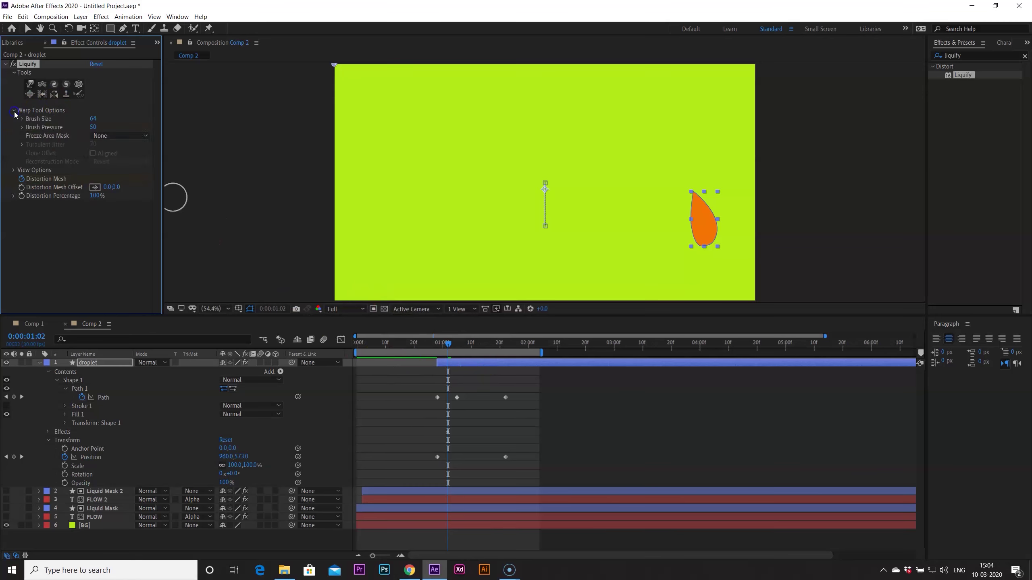
click(22, 118)
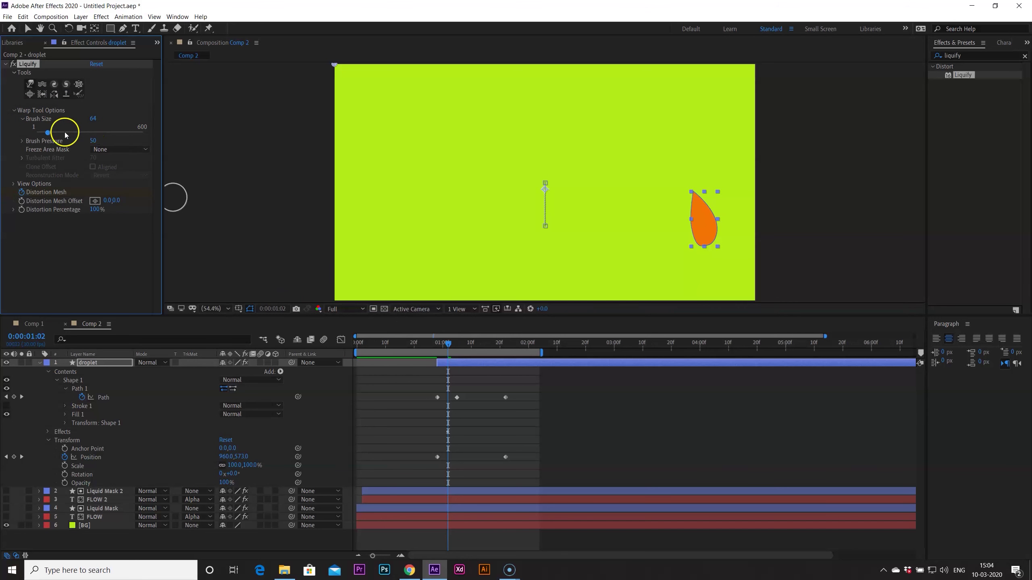
drag(47, 133, 44, 133)
drag(448, 343, 436, 349)
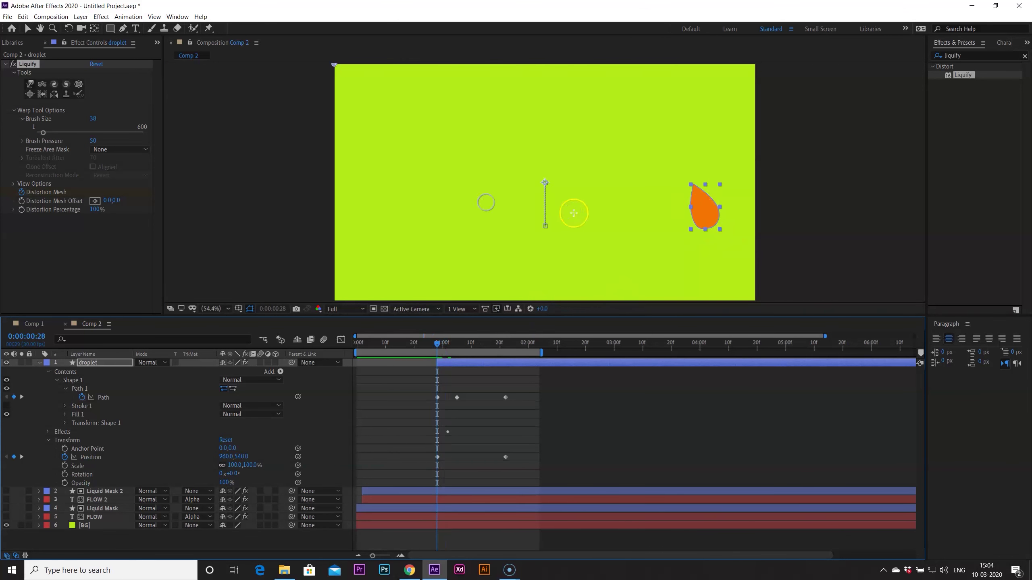
click(21, 140)
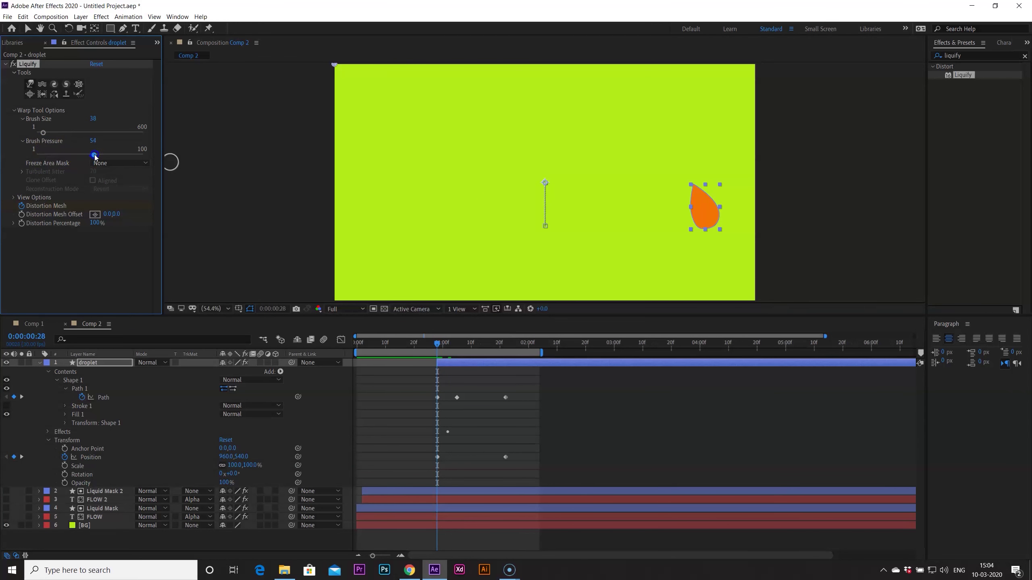
Warp the droplet's edges with Liquify at 0:00:00:28, 0:00:01:07, 0:00:01:13 and 0:00:01:19 to keyframe its distortion mesh
mouse_move(698, 200)
mouse_down()
mouse_move(723, 221)
mouse_move(703, 187)
mouse_move(702, 226)
mouse_up()
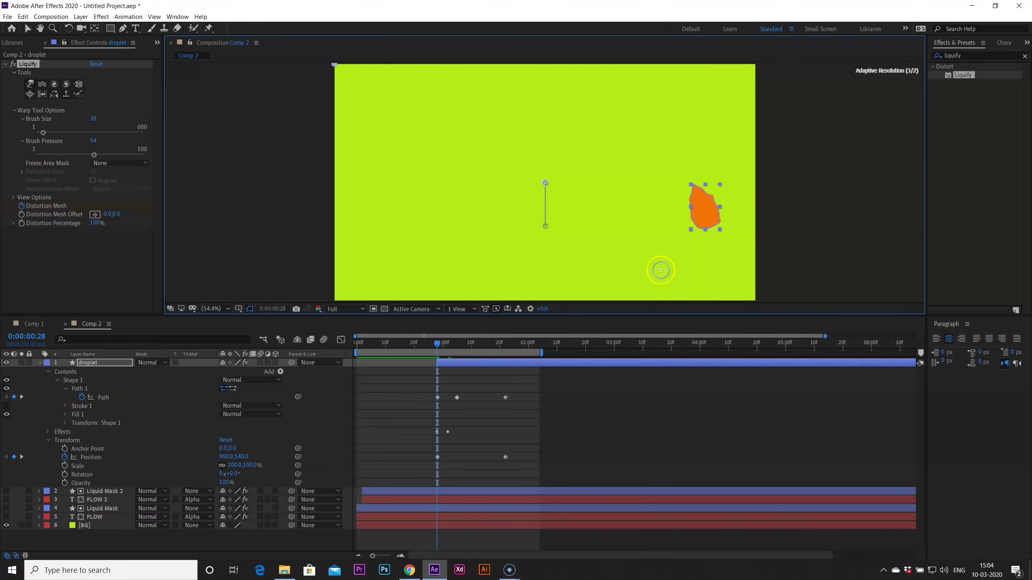
click(462, 344)
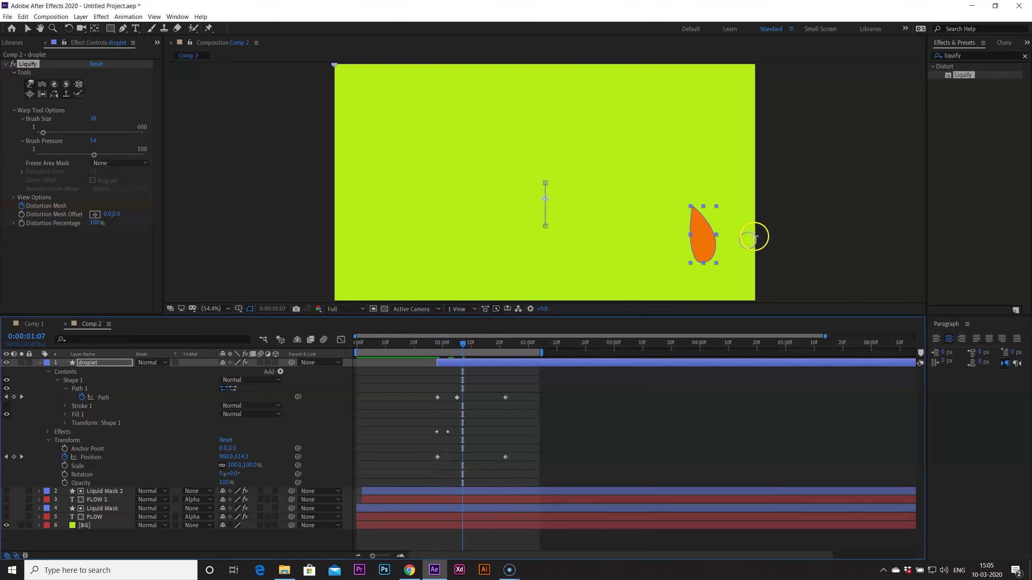
mouse_move(709, 224)
mouse_down()
mouse_move(694, 228)
mouse_move(691, 254)
mouse_up()
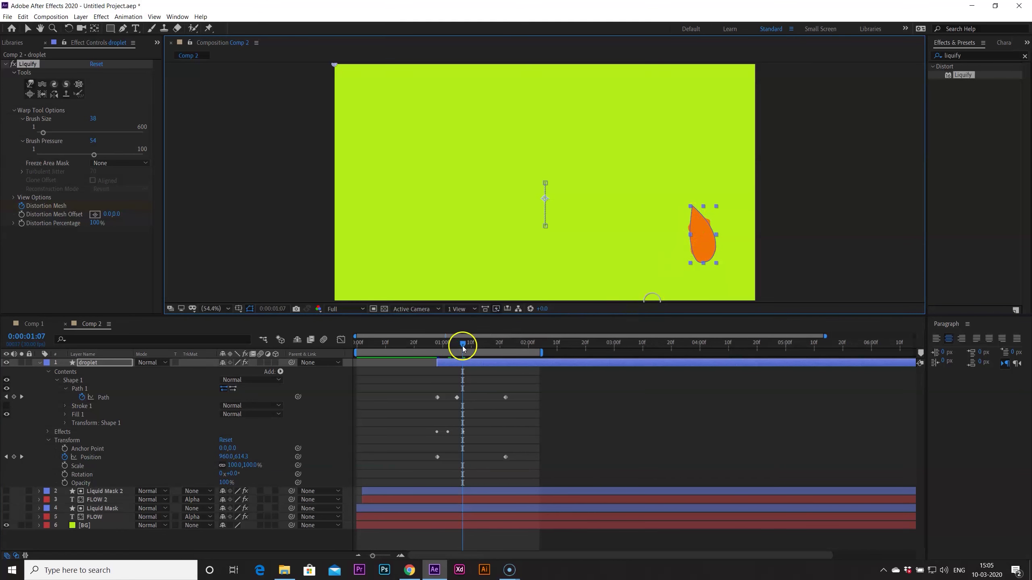
drag(463, 346, 480, 346)
mouse_move(713, 240)
mouse_down()
mouse_move(695, 246)
mouse_move(692, 270)
mouse_up()
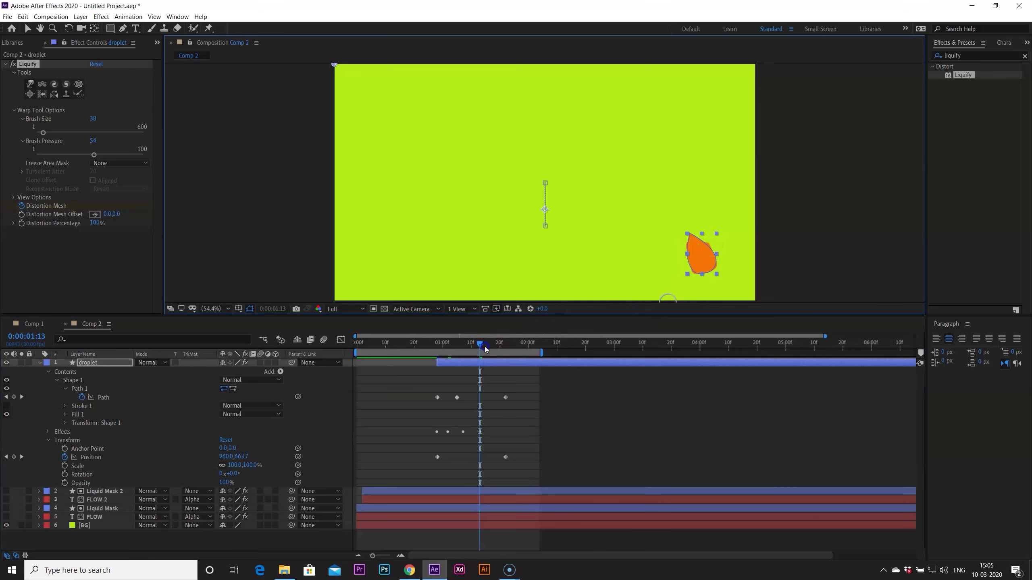
drag(483, 346, 497, 343)
mouse_move(700, 274)
mouse_down()
mouse_move(708, 267)
mouse_move(687, 284)
mouse_move(697, 262)
mouse_up()
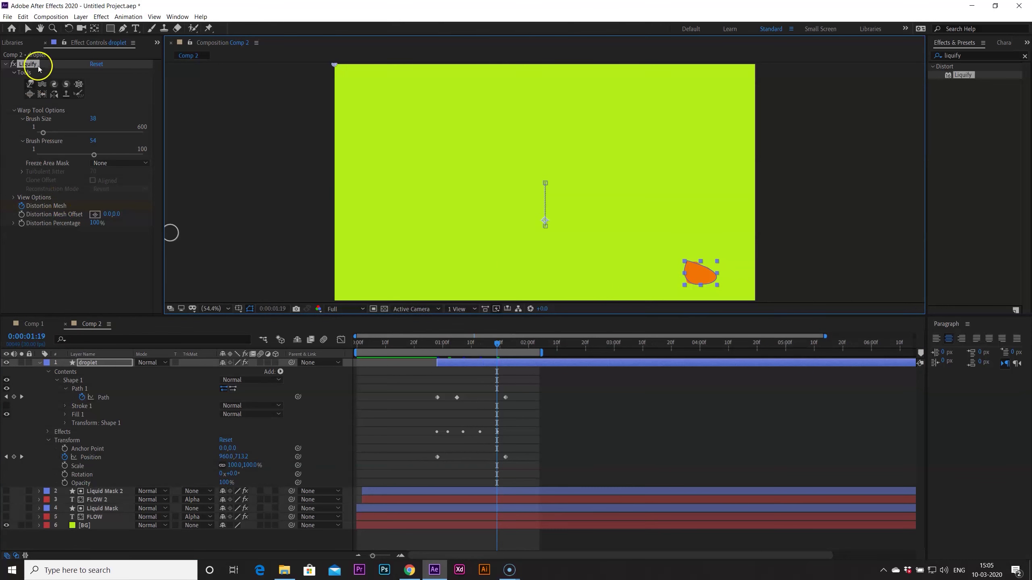
click(25, 32)
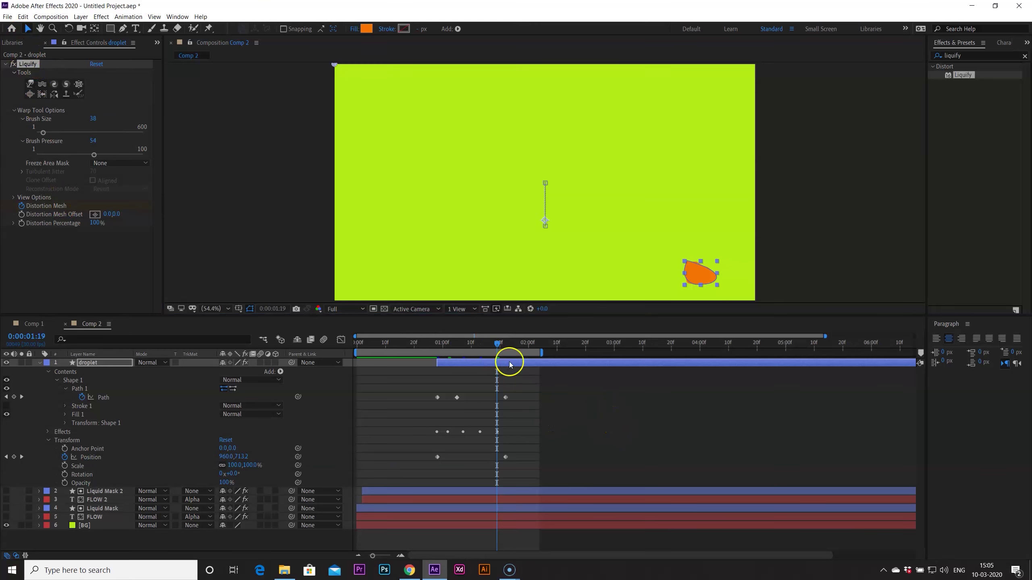
Preview the warped droplet and make the FLOW and FLOW 2 text layers visible again
drag(500, 345, 486, 345)
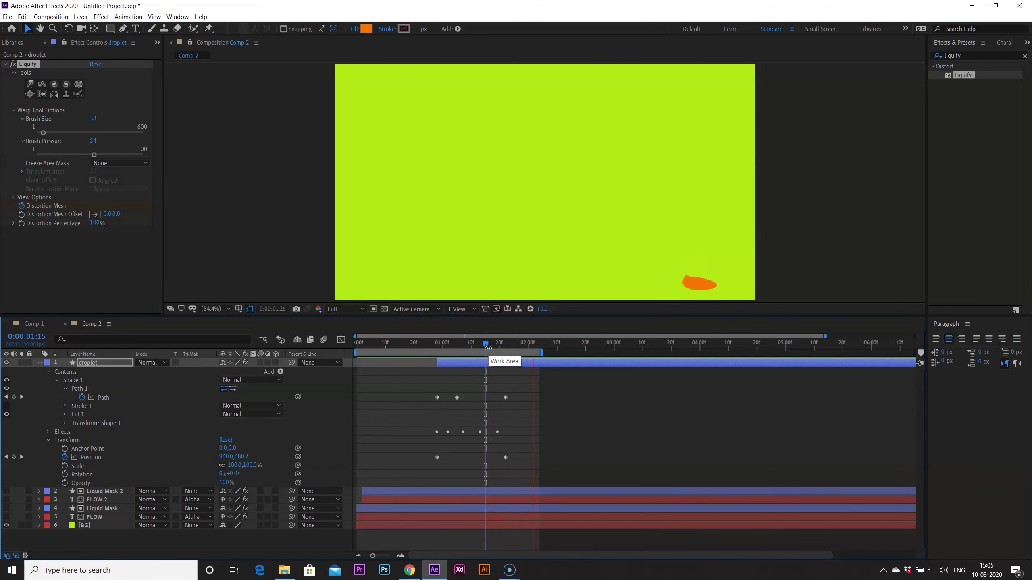
key(space)
click(6, 517)
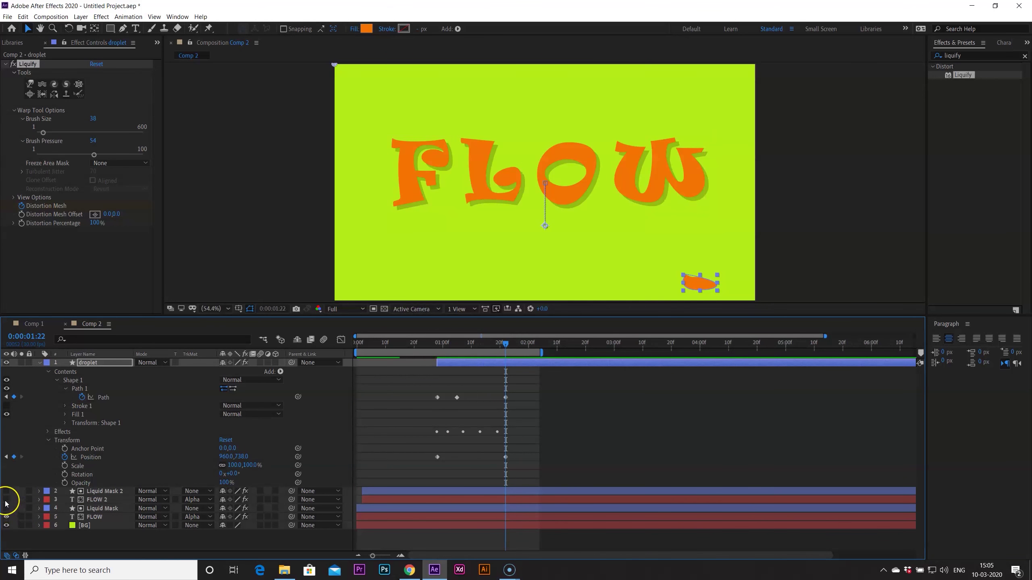
click(6, 500)
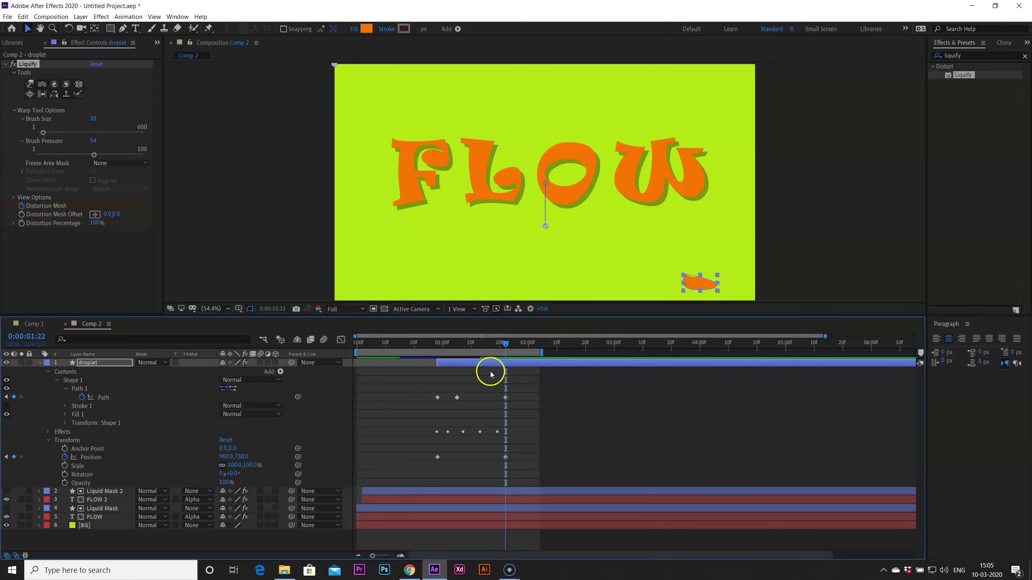
Play the full FLOW animation with the falling droplet from the start and select the droplet layer
key(space)
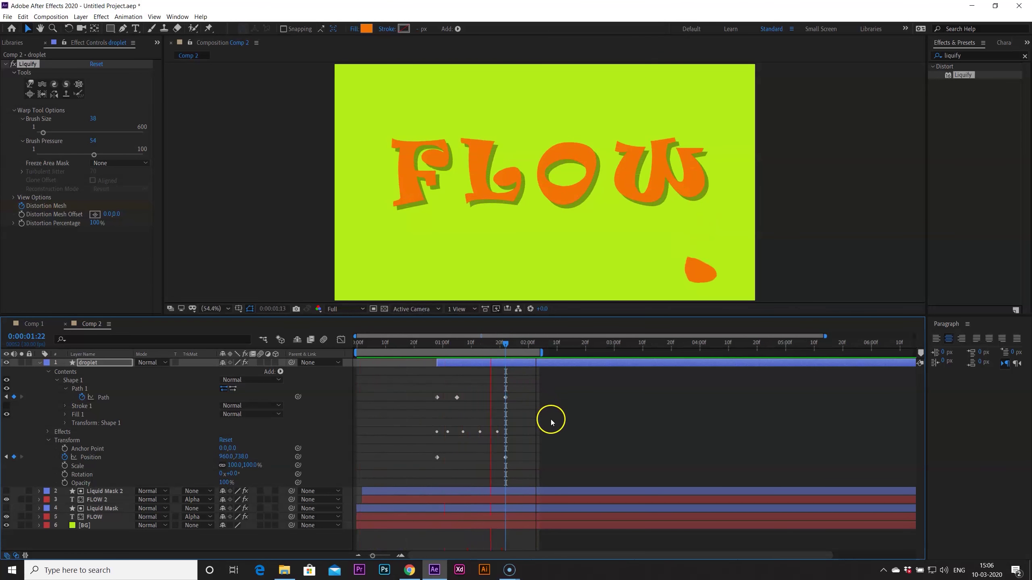
click(499, 345)
drag(500, 346, 338, 357)
key(space)
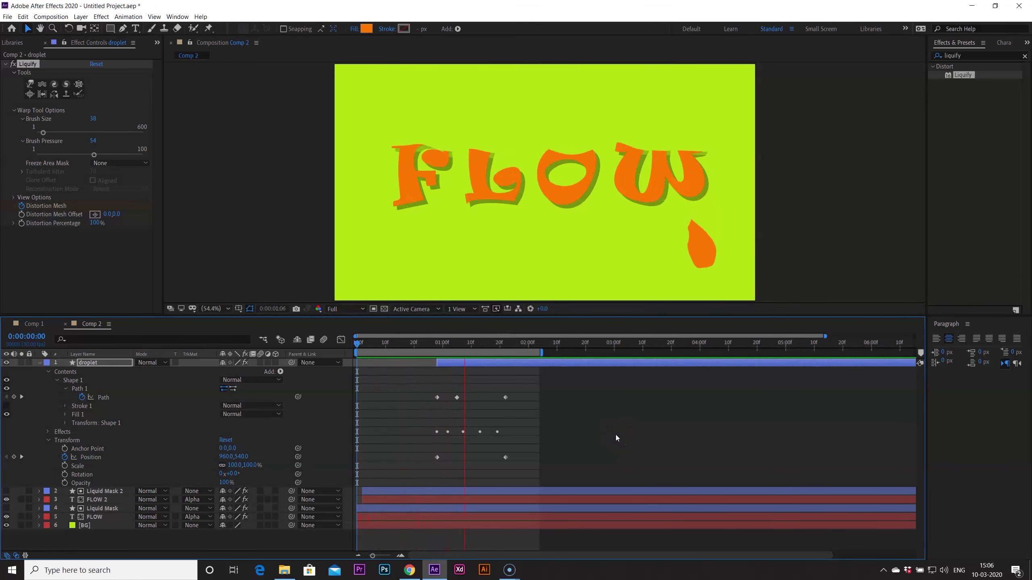
click(593, 432)
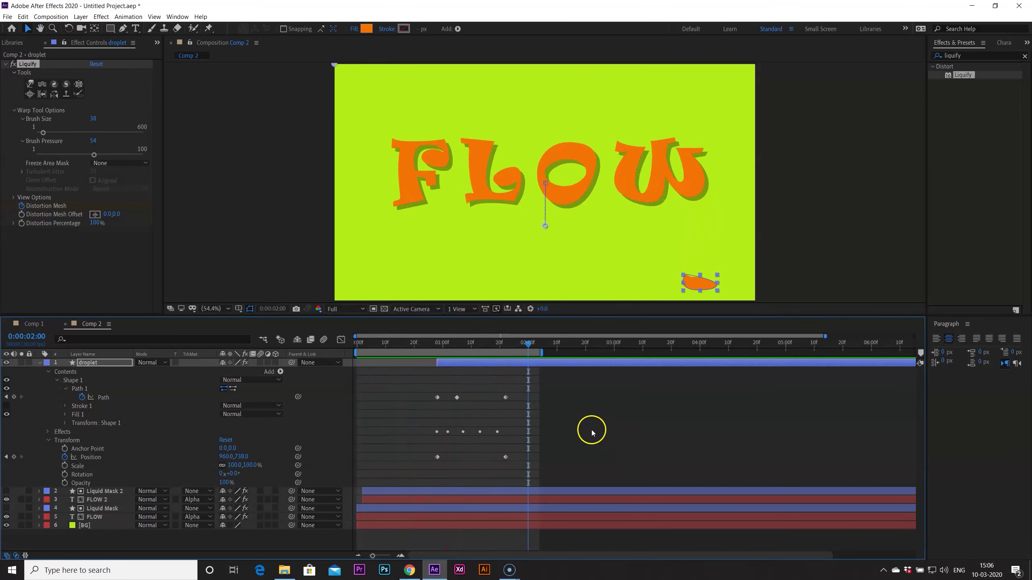
click(103, 362)
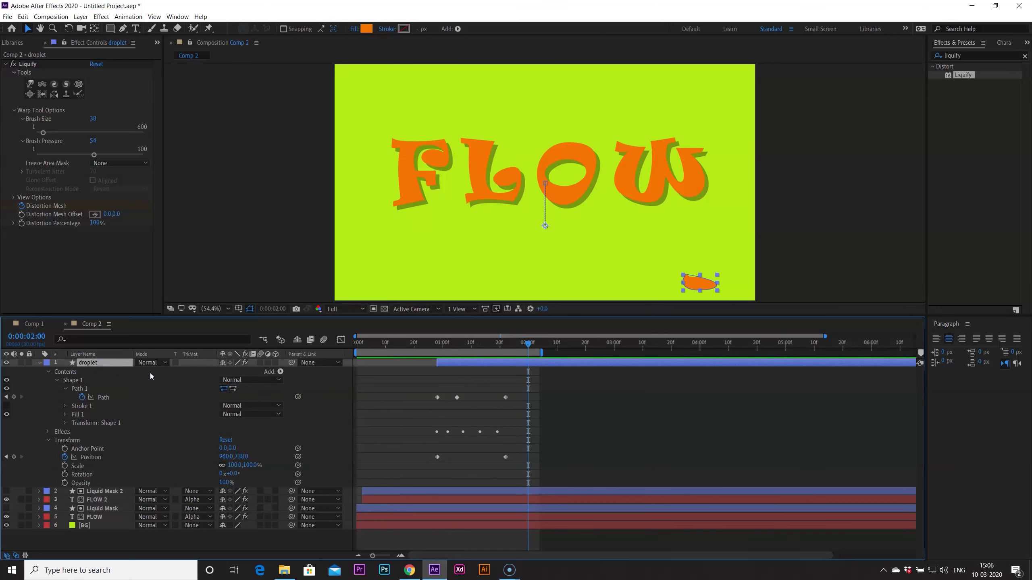